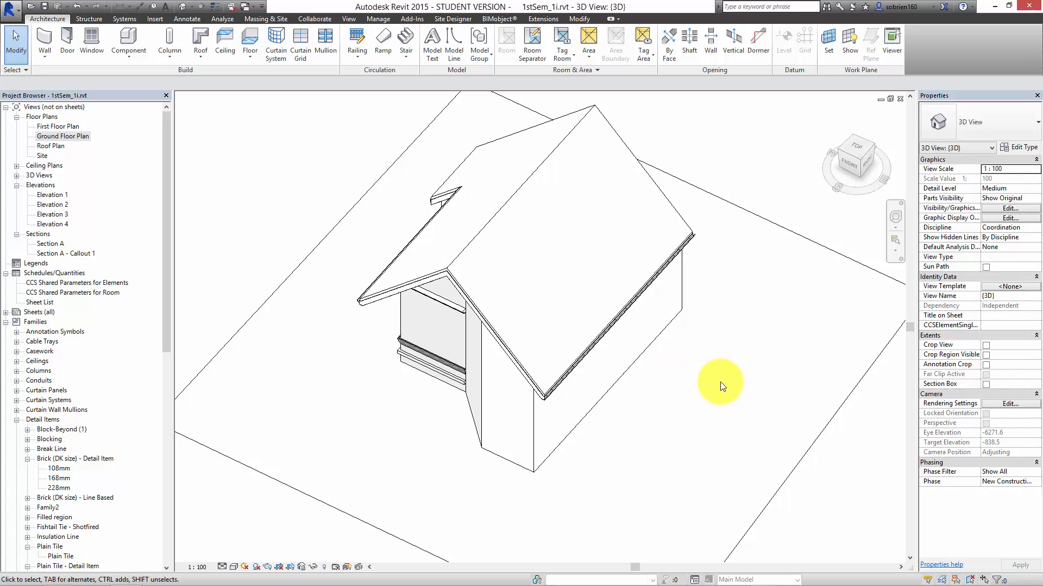
Step: Open the First Floor Plan under Floor Plans and set its underlay to None
mouse_move(693, 348)
middle_down()
mouse_move(675, 401)
mouse_move(691, 365)
middle_up()
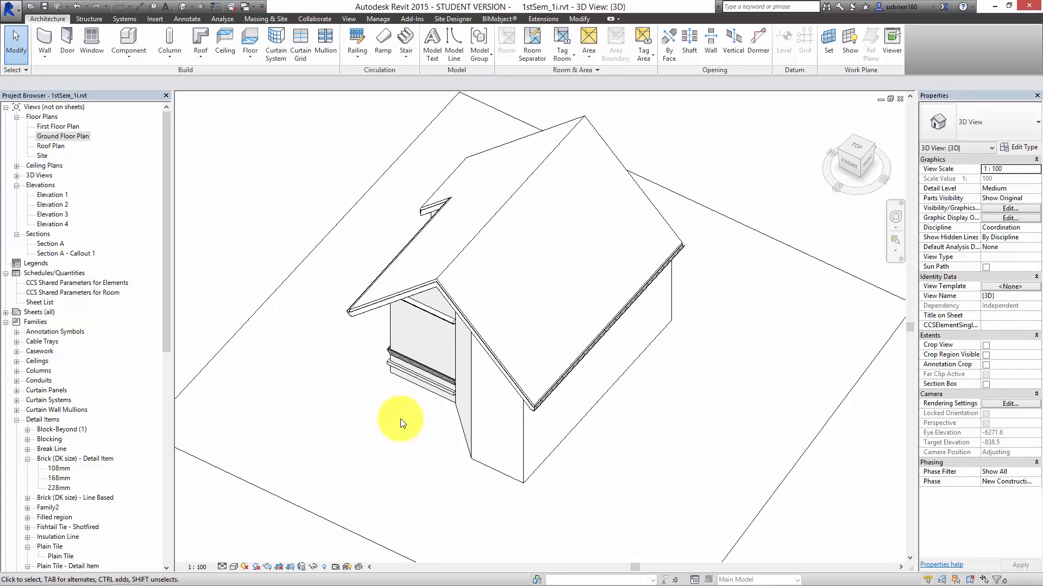
shift+middle_drag(402, 421, 413, 448)
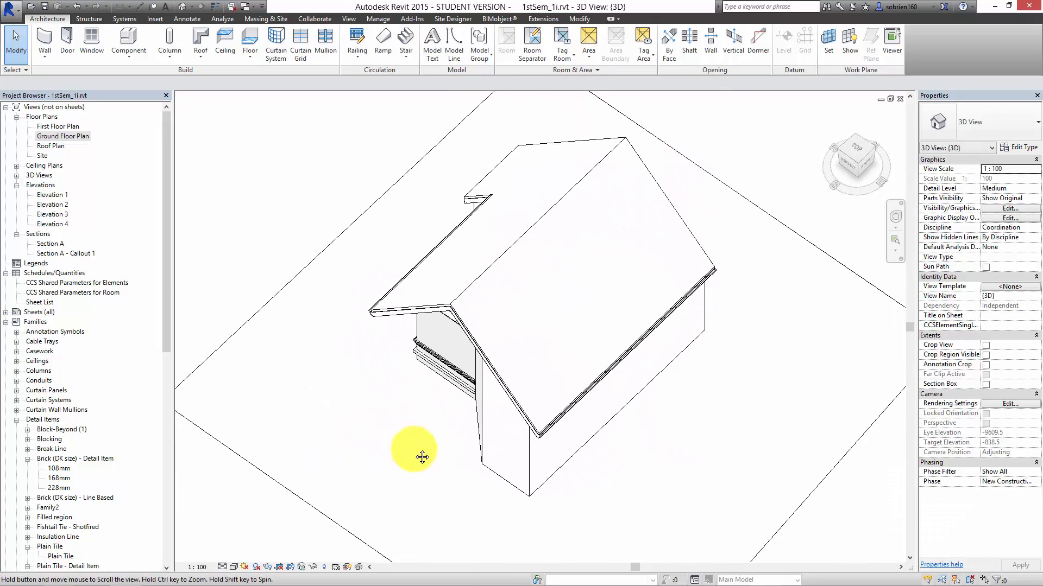
double_click(60, 135)
click(61, 125)
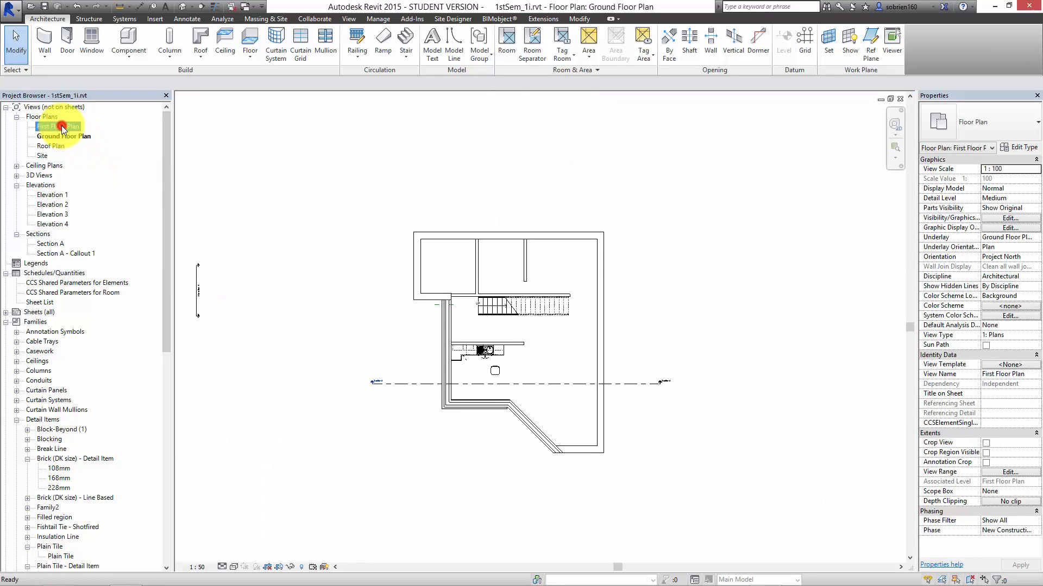
double_click(60, 125)
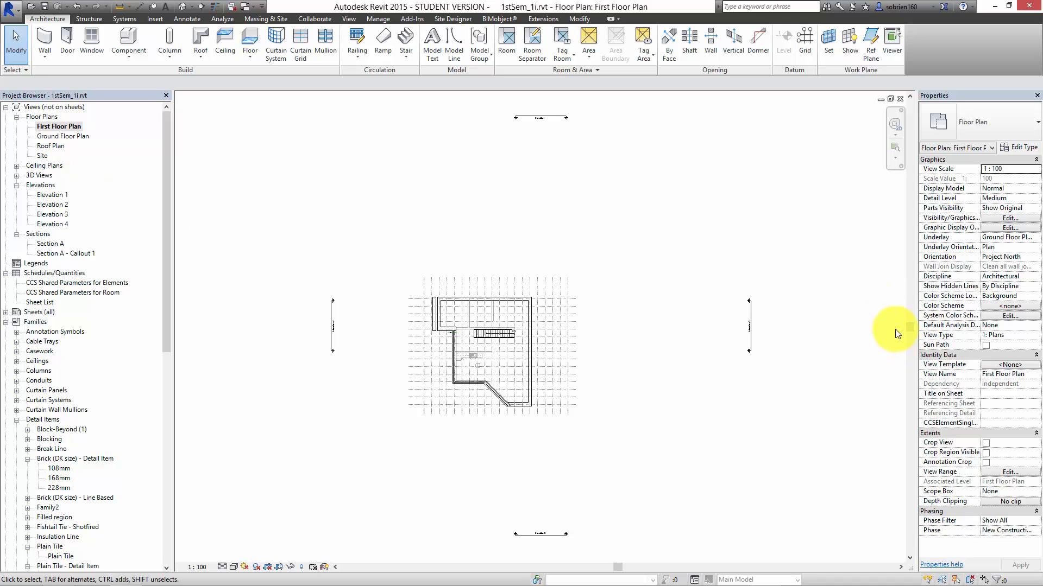
click(1010, 237)
click(1036, 237)
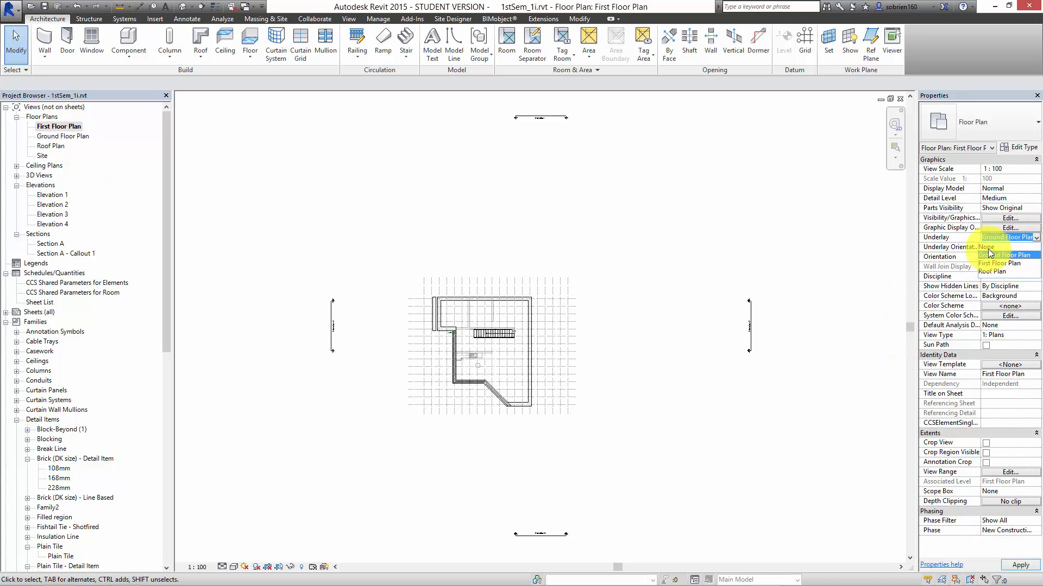
click(989, 248)
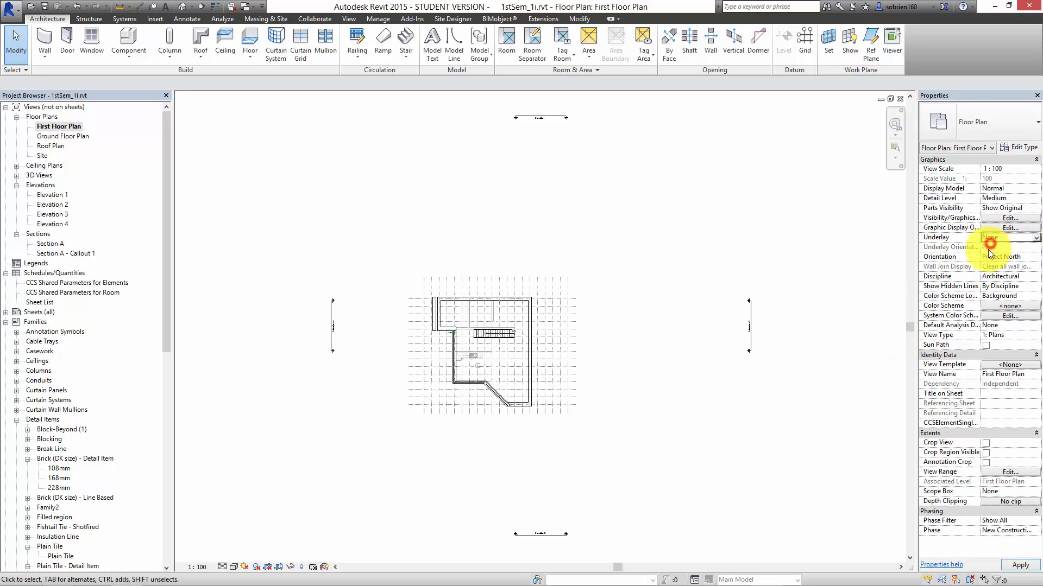
Step: Hide the whole grid category in the First Floor Plan view
click(568, 399)
right_click(568, 399)
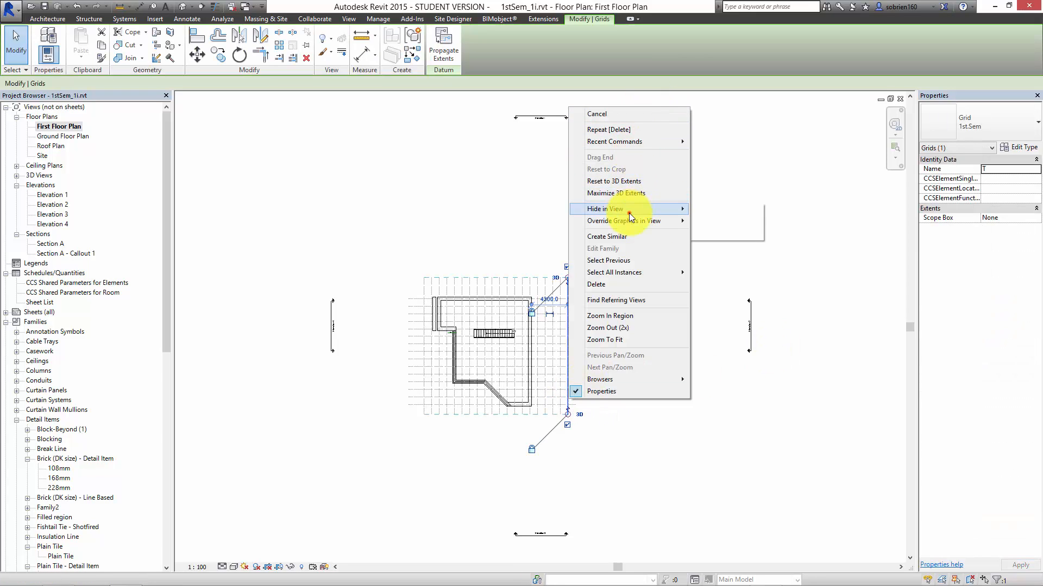
mouse_move(673, 209)
click(713, 221)
scroll(542, 372, up, 2)
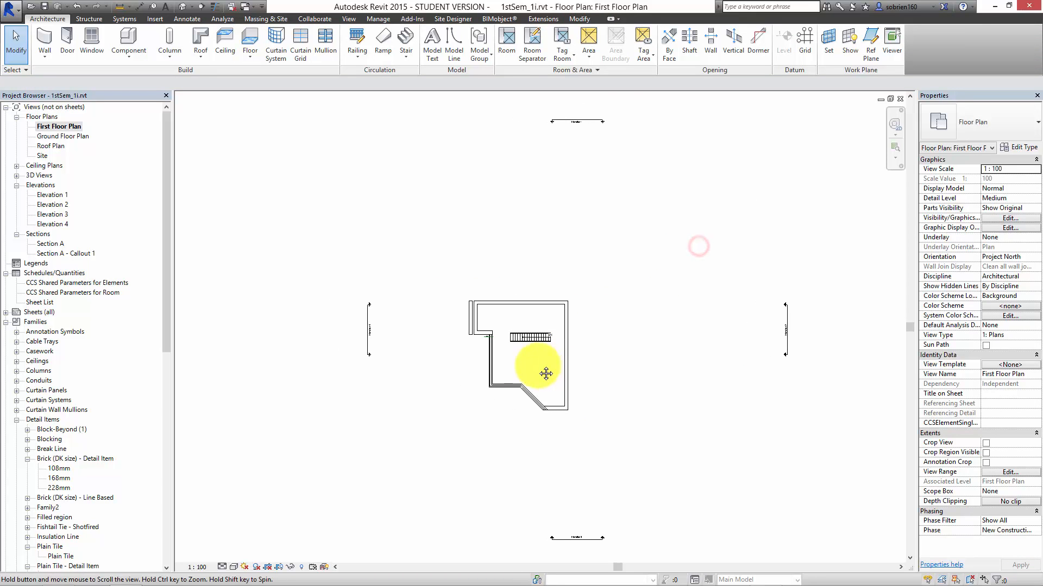
Step: Look at the Roof Plan and return to the Ground Floor Plan
click(58, 146)
double_click(59, 146)
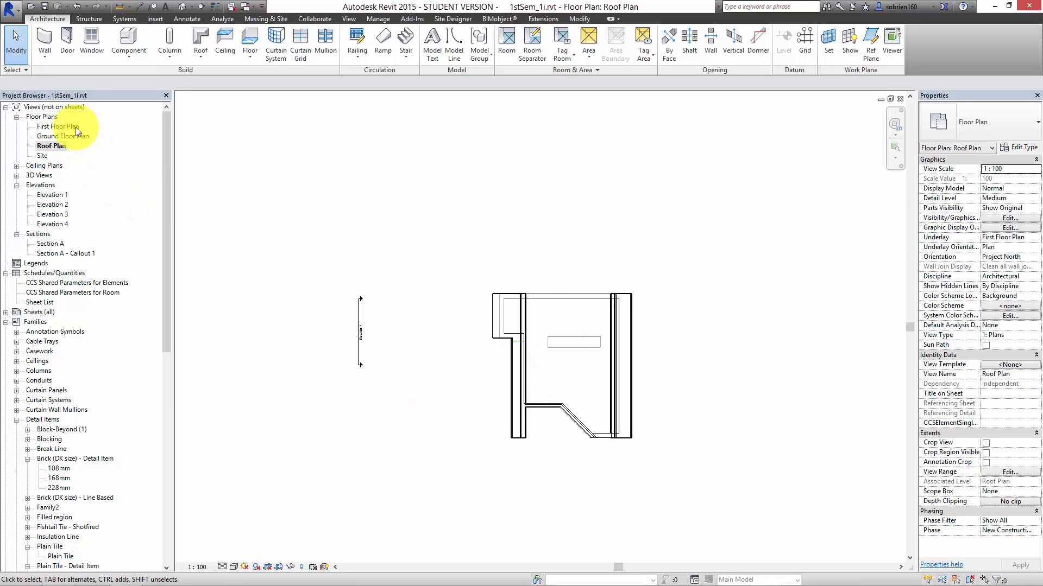
double_click(58, 136)
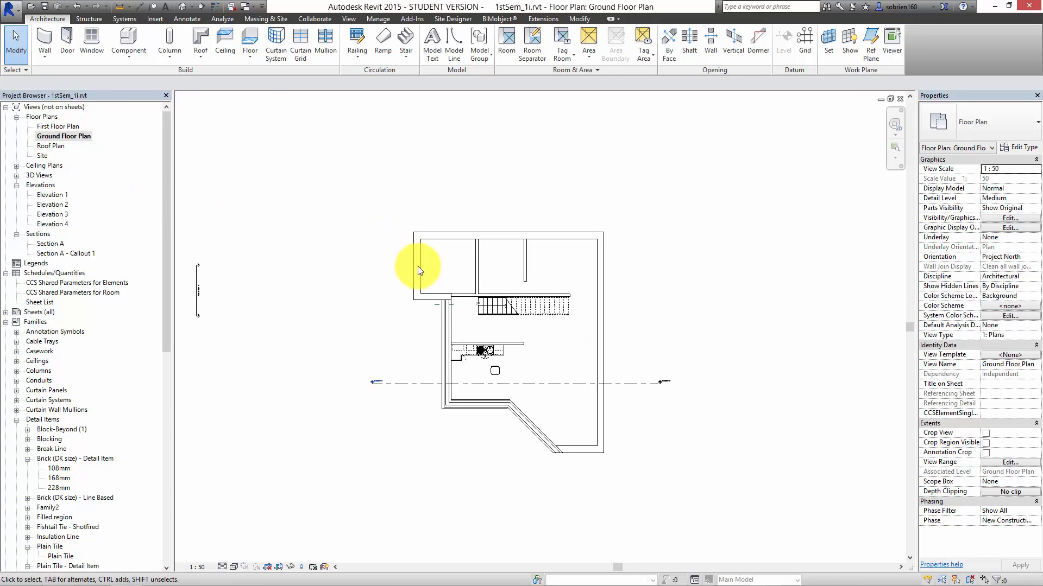
scroll(434, 299, up, 2)
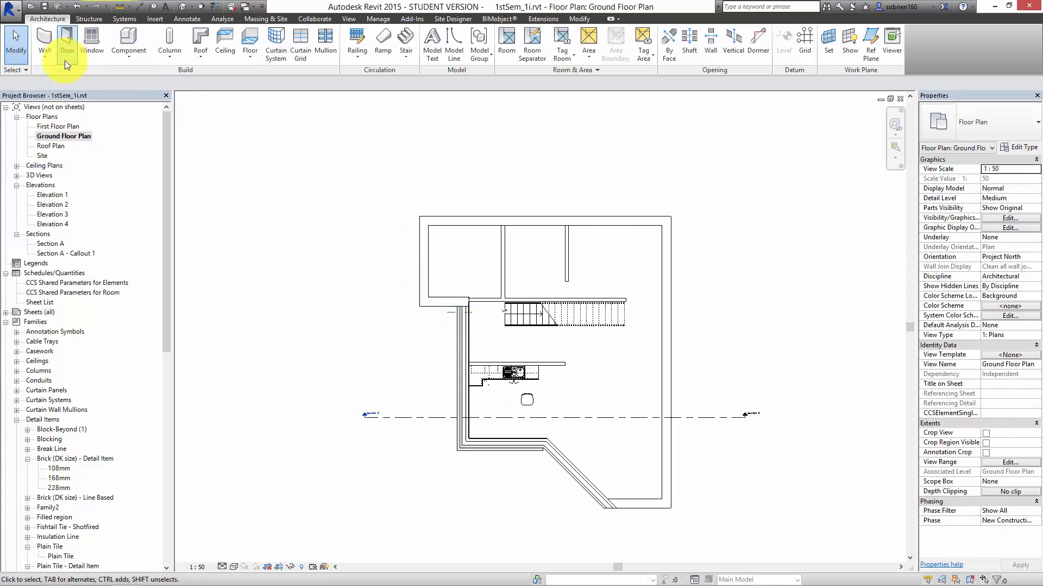
Step: Create Gross Building area plans for the First Floor Plan and Ground Floor Plan levels, with automatic area boundary lines along the external walls
click(590, 54)
click(597, 77)
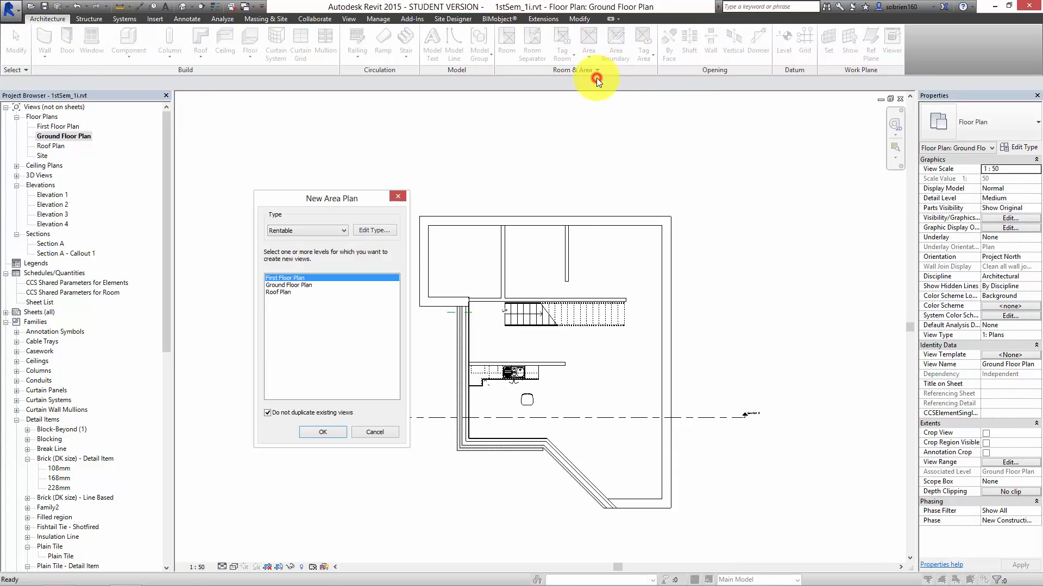
shift+click(296, 286)
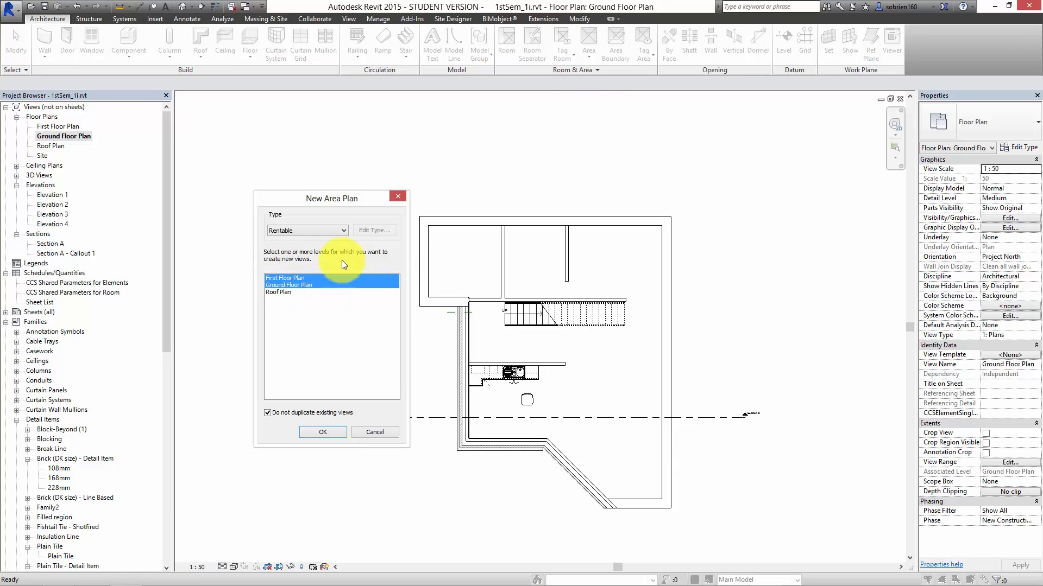
click(339, 233)
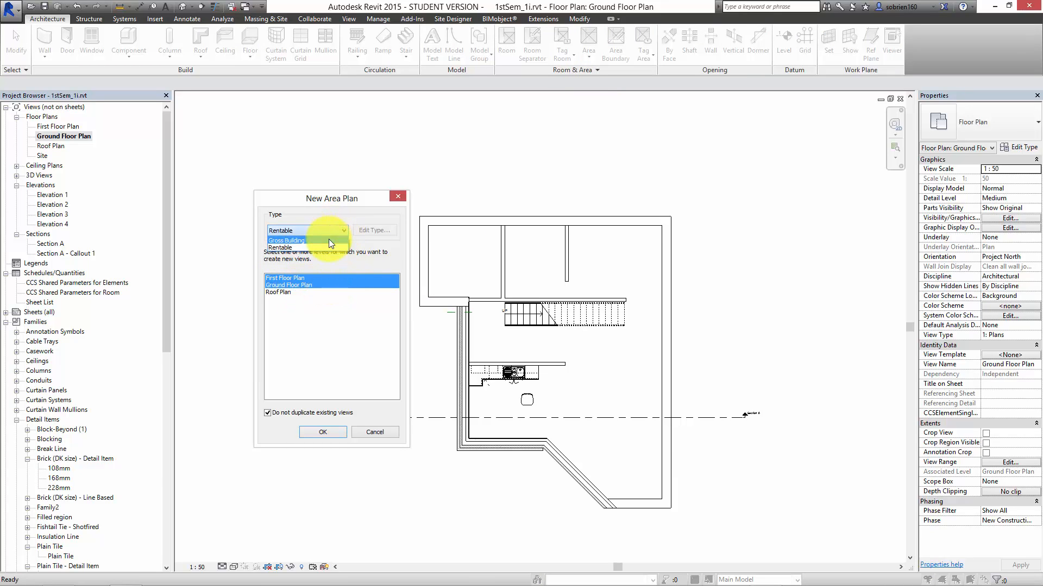
click(328, 239)
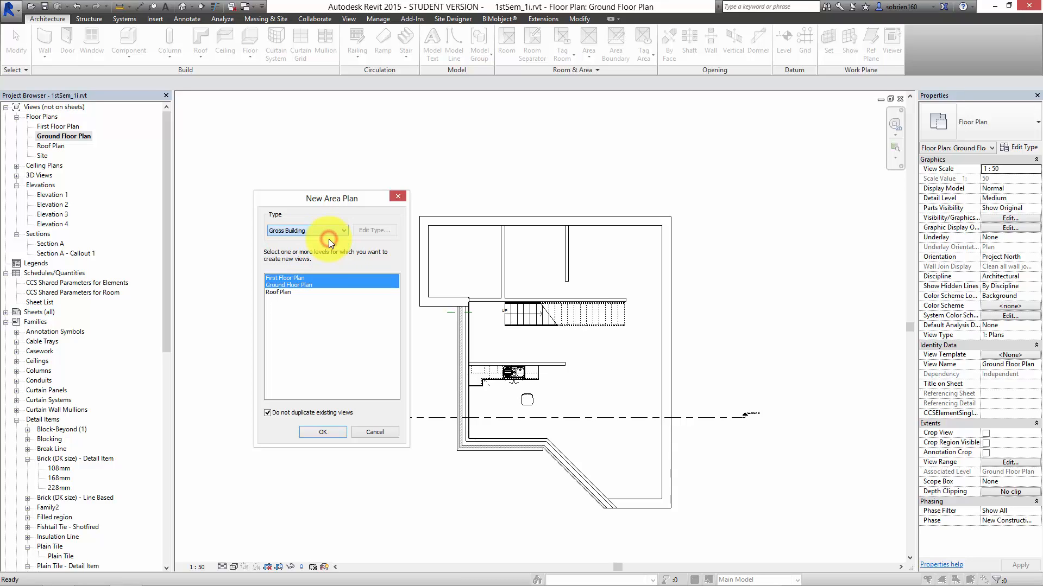
click(323, 433)
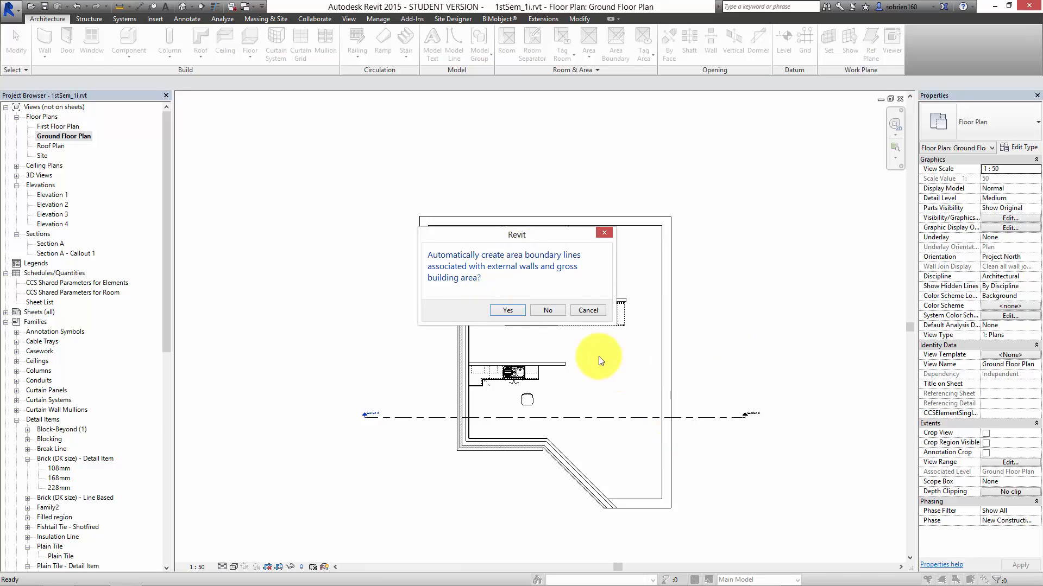
click(515, 313)
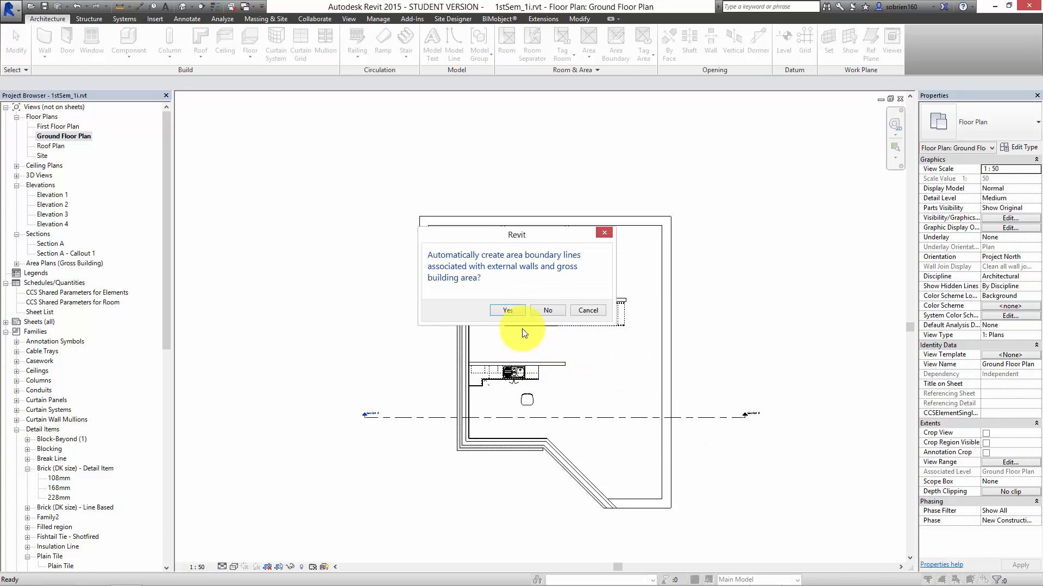
click(513, 310)
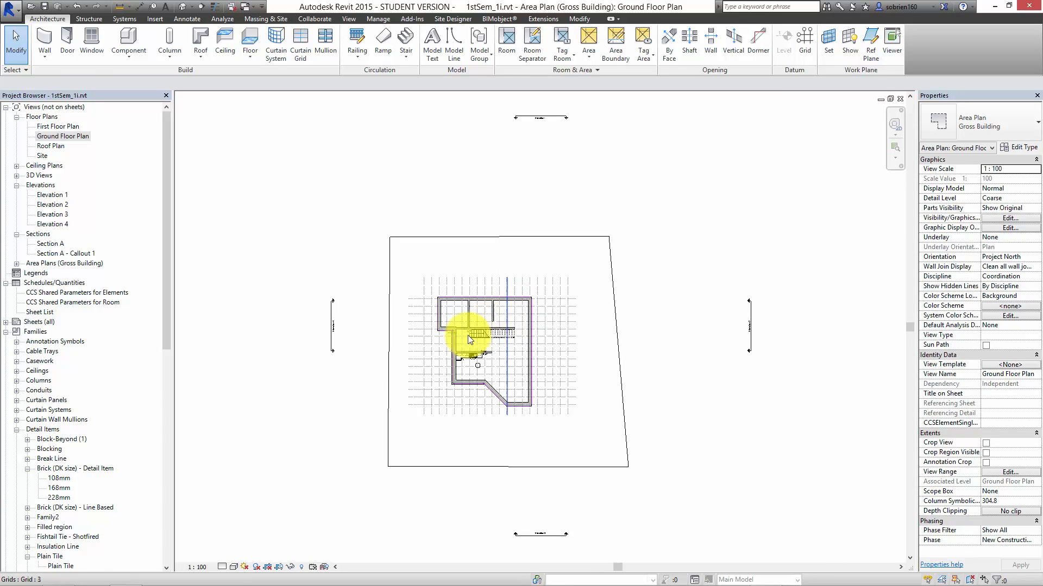
scroll(465, 353, up, 3)
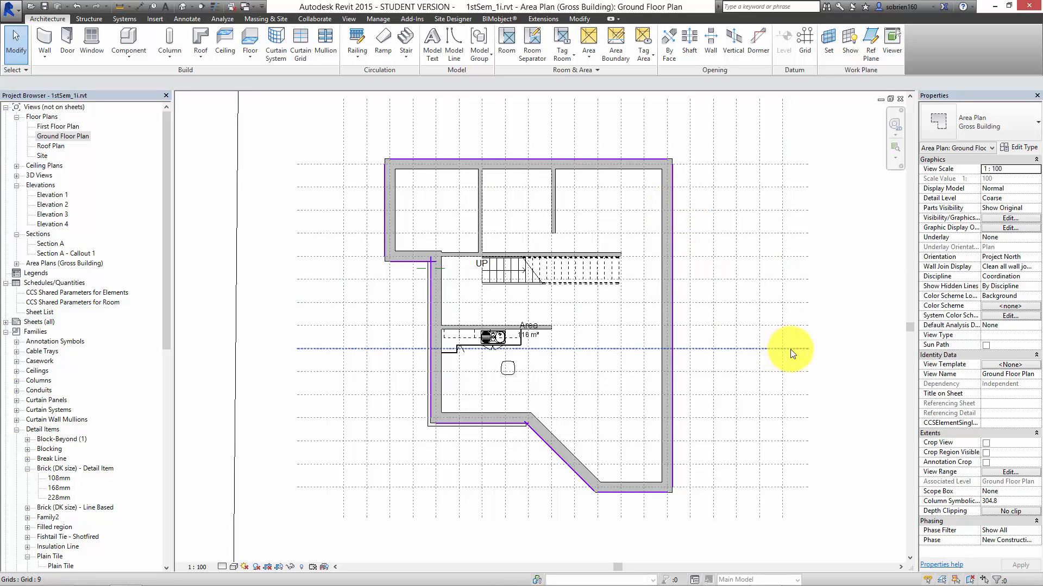
Step: Open the first floor's Gross Building area plan and examine its area boundary lines and area tag
double_click(67, 126)
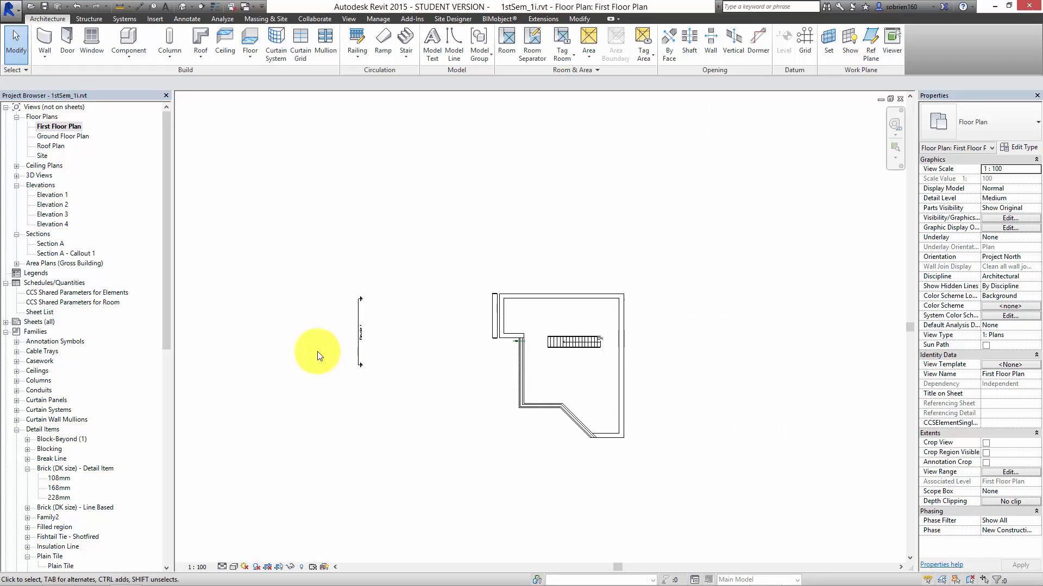
scroll(549, 398, up, 1)
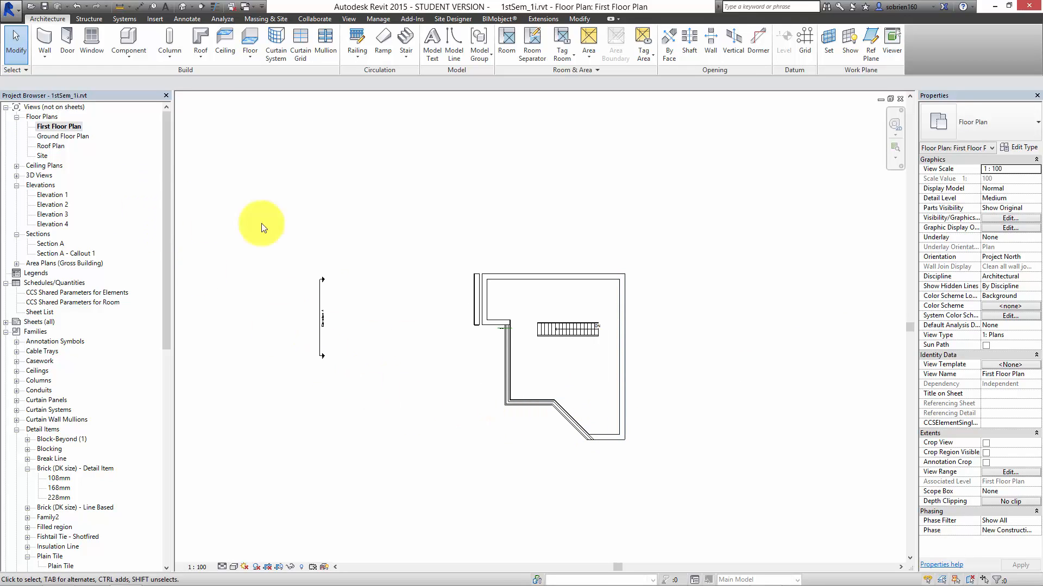
click(16, 263)
click(58, 273)
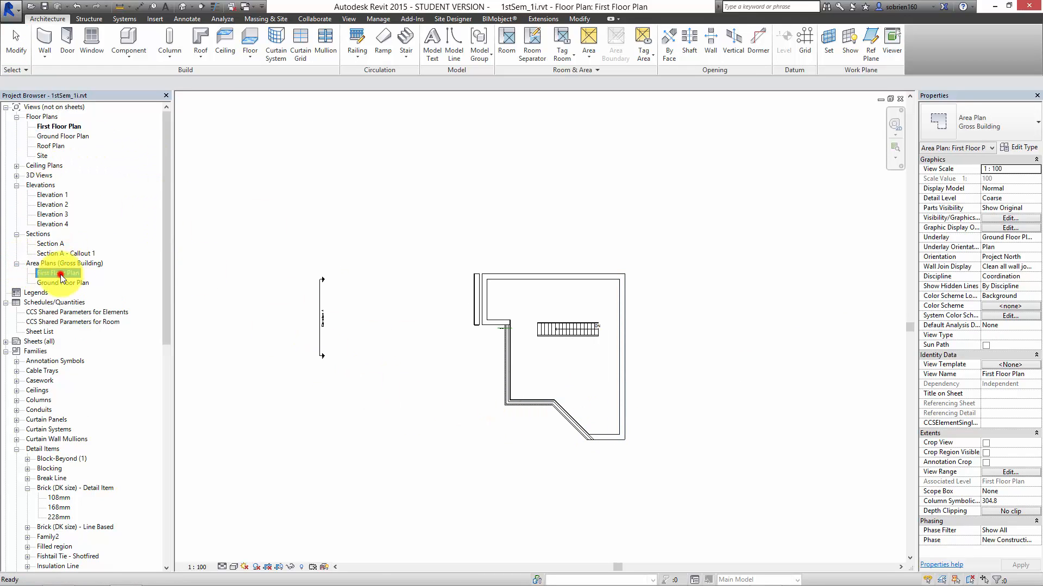
double_click(61, 275)
scroll(559, 299, up, 3)
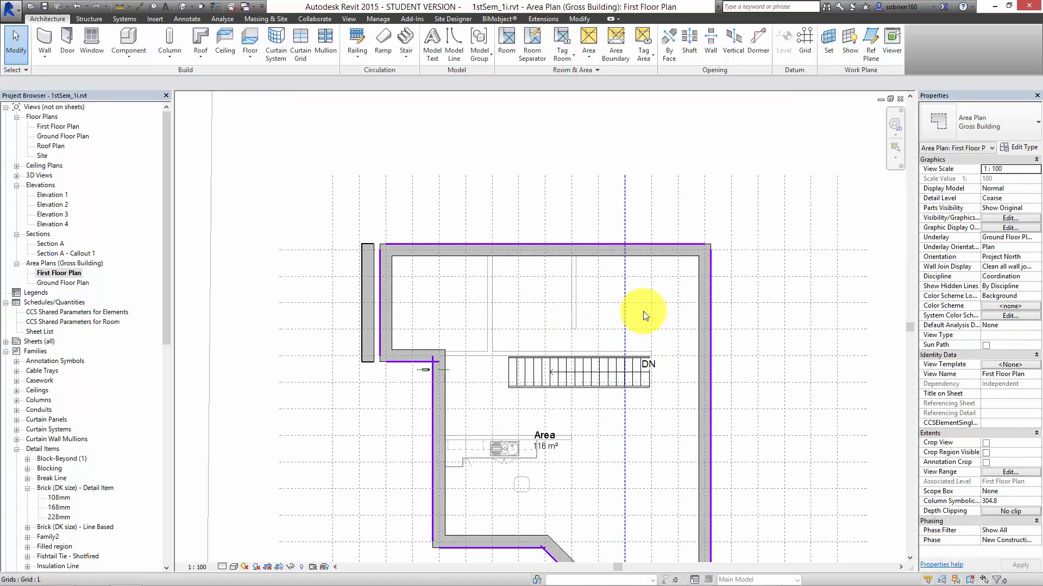
scroll(391, 311, down, 1)
scroll(375, 258, up, 2)
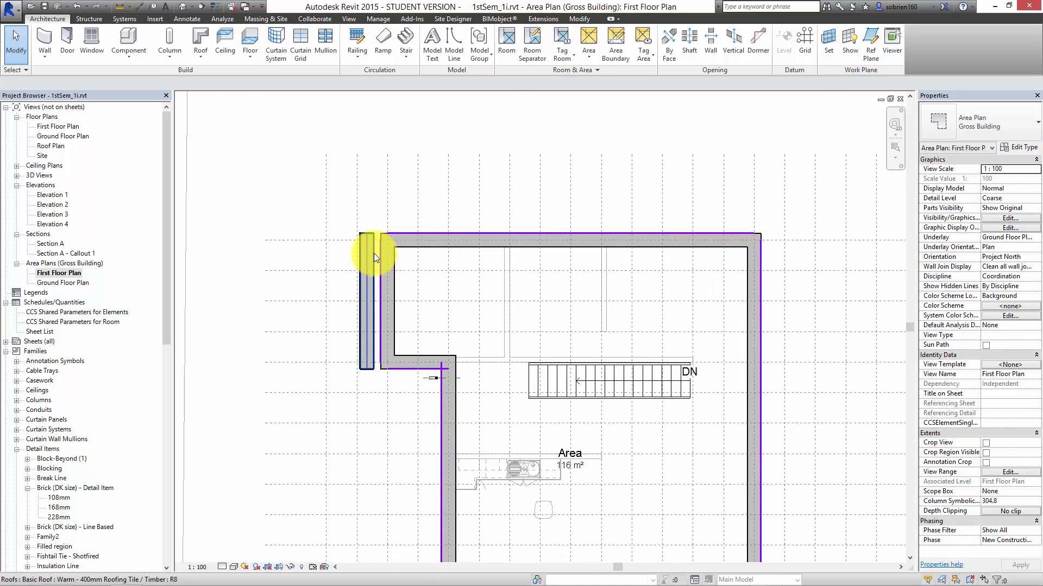
scroll(386, 256, down, 2)
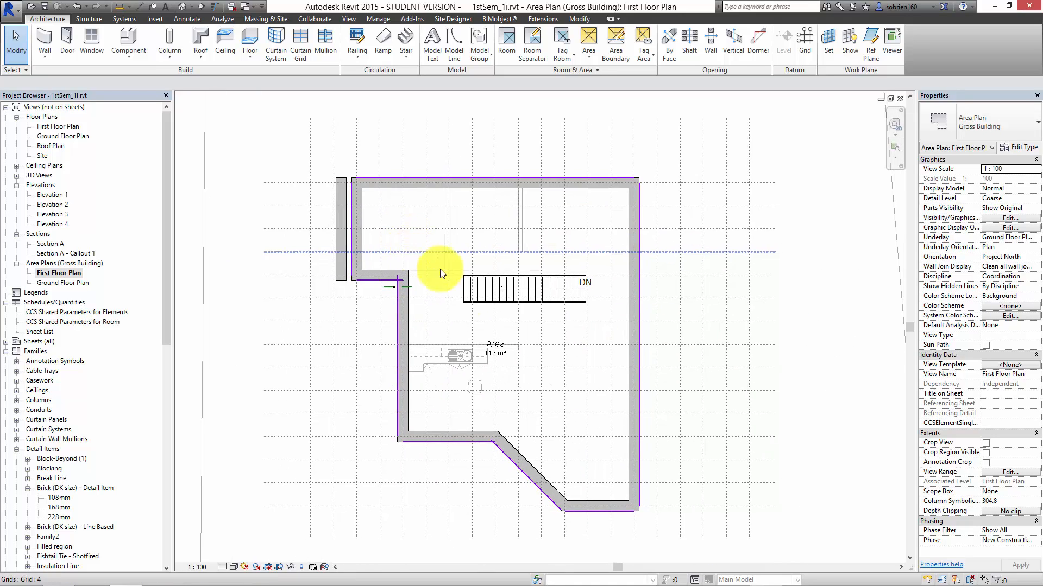
scroll(479, 338, up, 2)
click(507, 360)
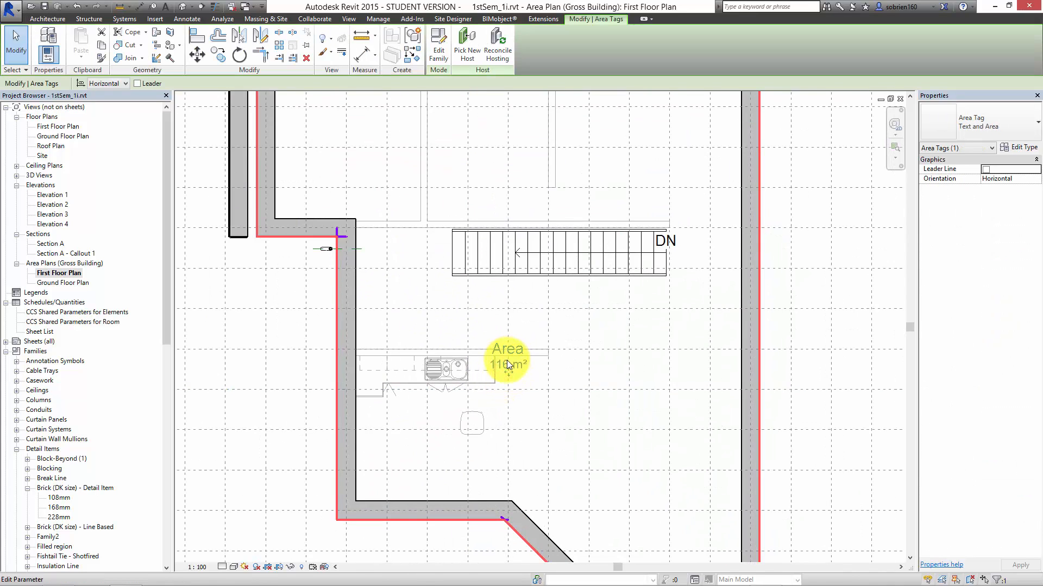
mouse_move(506, 360)
mouse_down()
mouse_move(512, 367)
mouse_move(526, 349)
mouse_move(511, 372)
mouse_up()
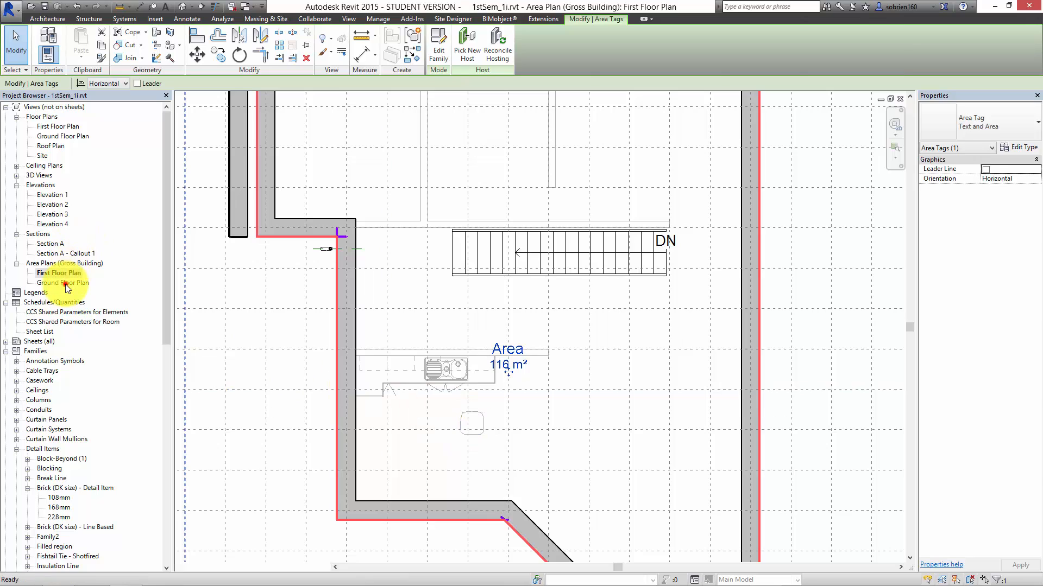
Step: Open the ground floor's Gross Building area plan and view the whole floor outline
double_click(64, 282)
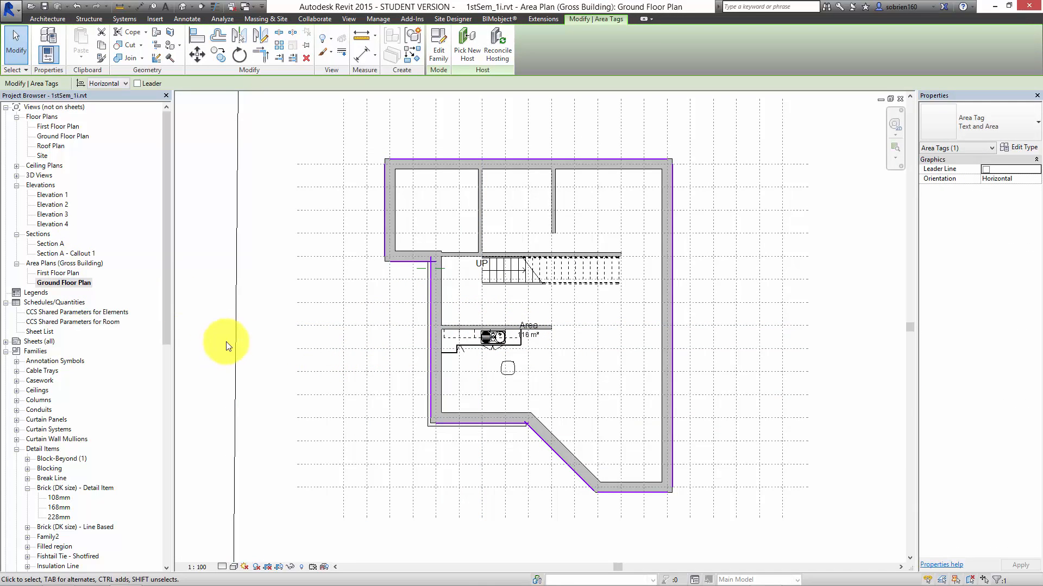
scroll(404, 353, down, 3)
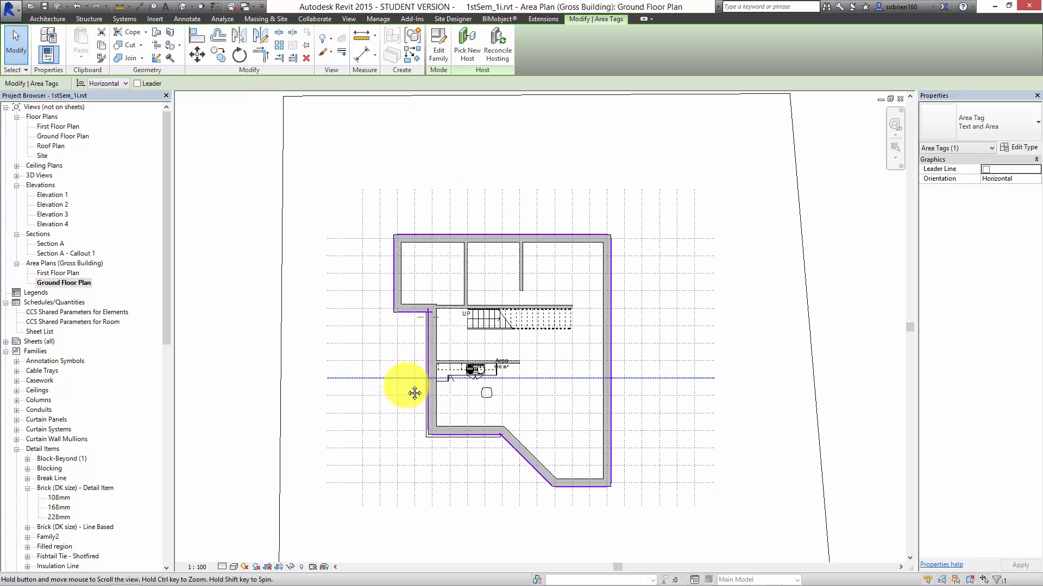
middle_drag(402, 386, 400, 401)
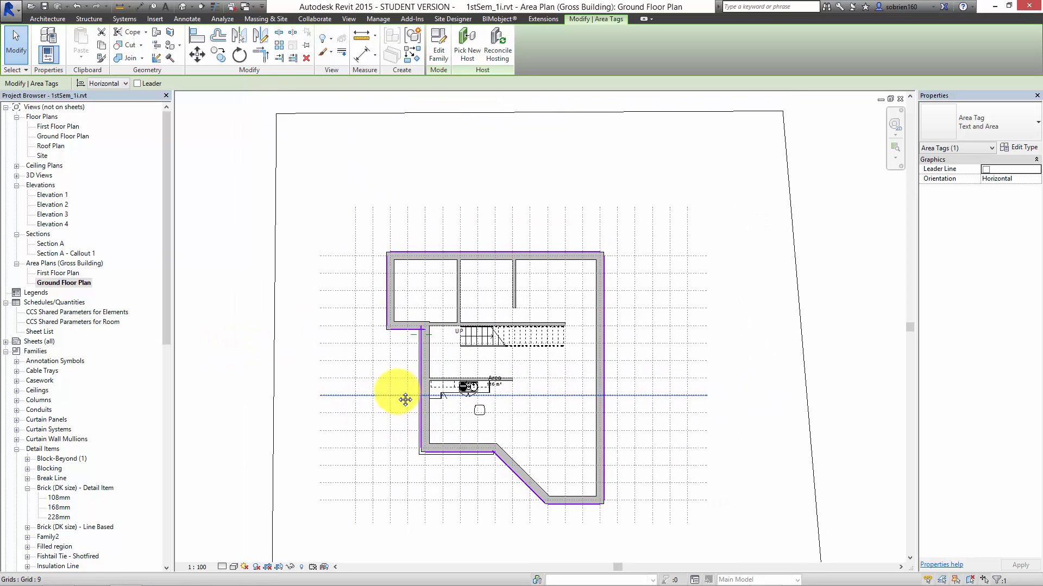
Step: Start a new building-components schedule for the Areas (Gross Building) category
drag(164, 289, 185, 391)
click(5, 155)
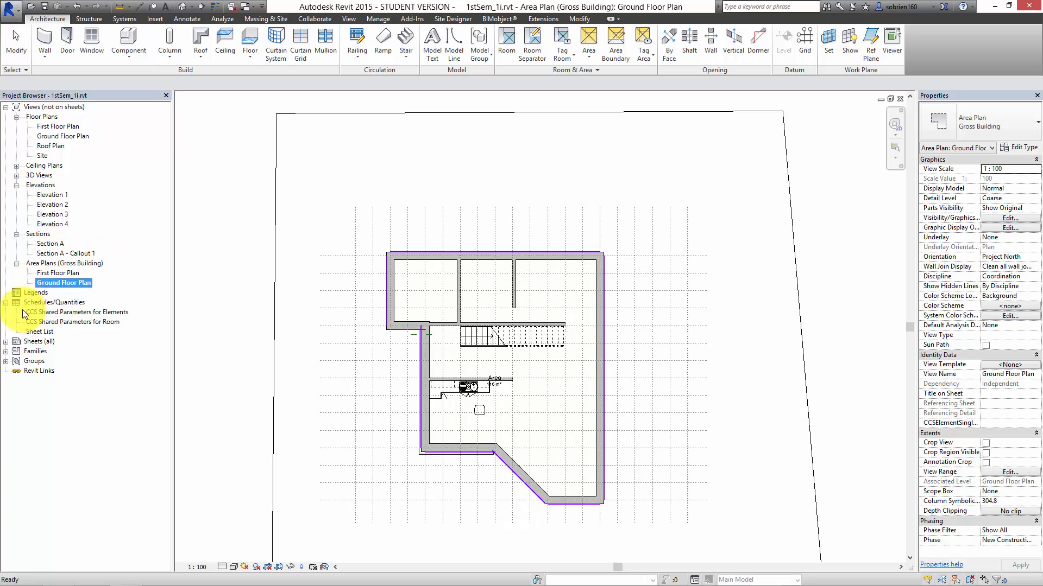
right_click(35, 302)
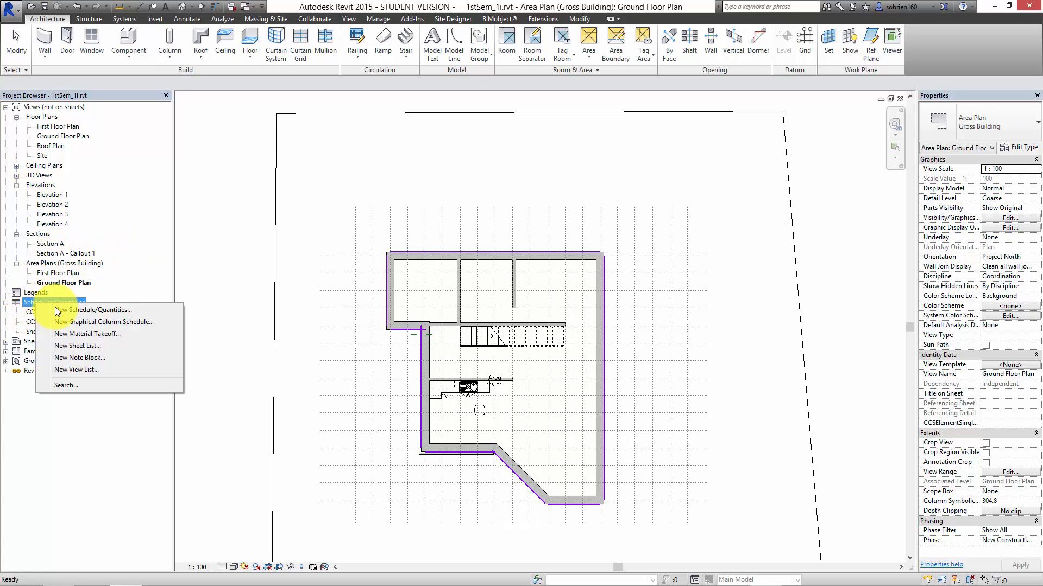
click(57, 307)
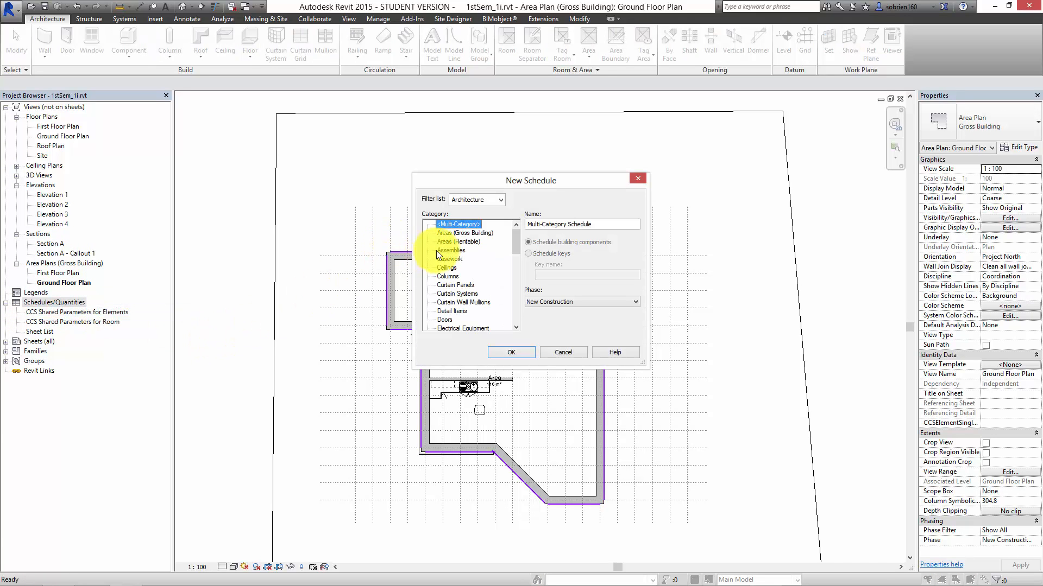
click(454, 234)
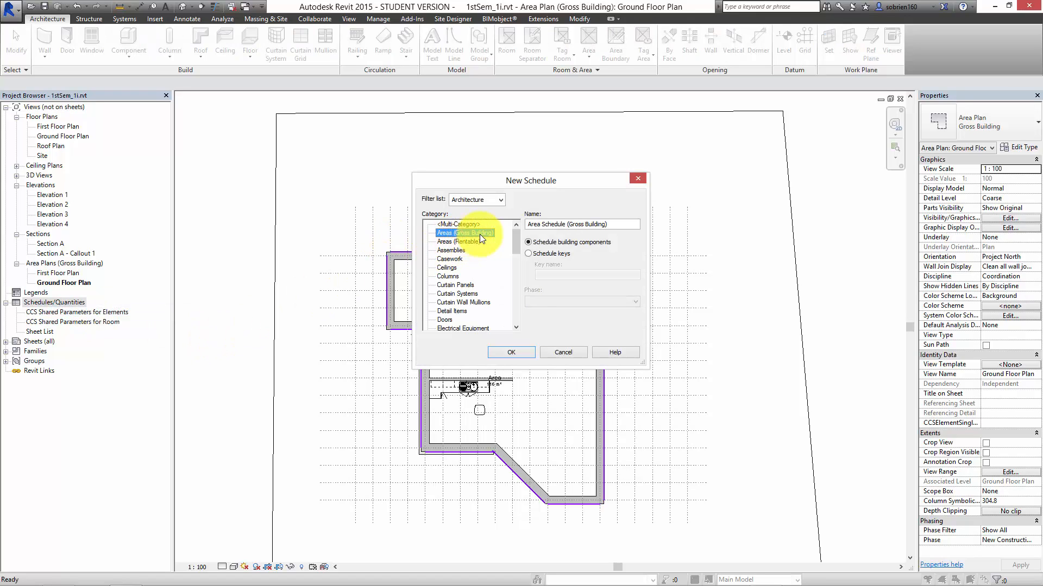
click(504, 353)
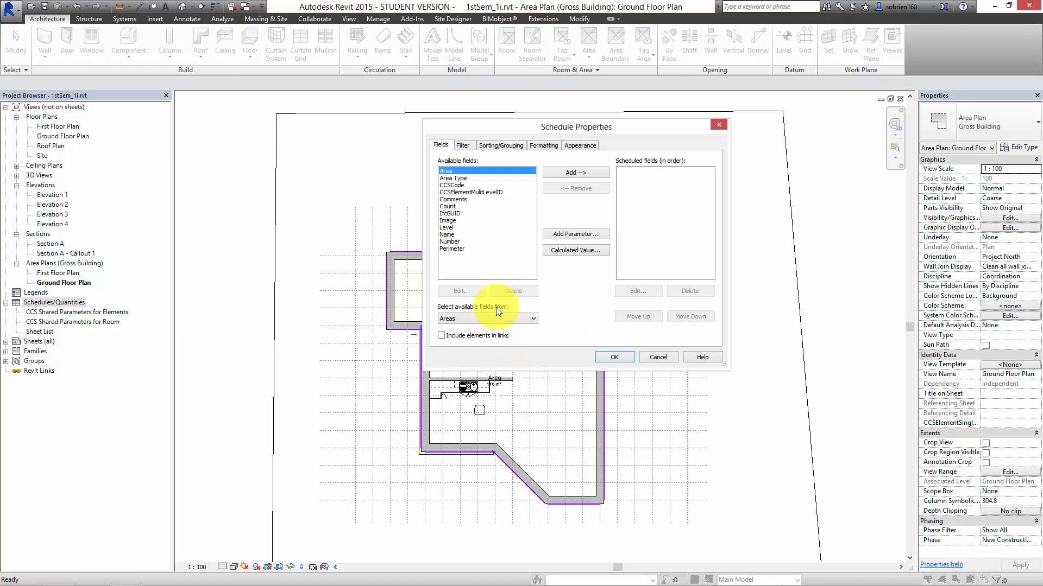
Step: Add the Area field to the scheduled fields of the new Gross Building area schedule
click(565, 173)
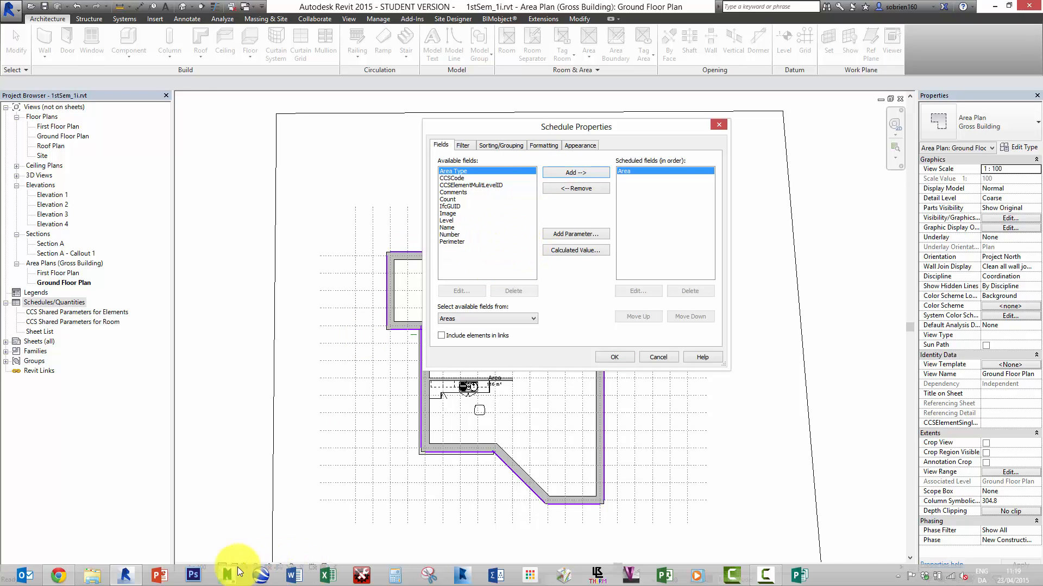
Step: Switch to Chrome, advance the preliminary cost estimate presentation to The Estimate on slide 10, examine its cost items and return to Revit
click(58, 576)
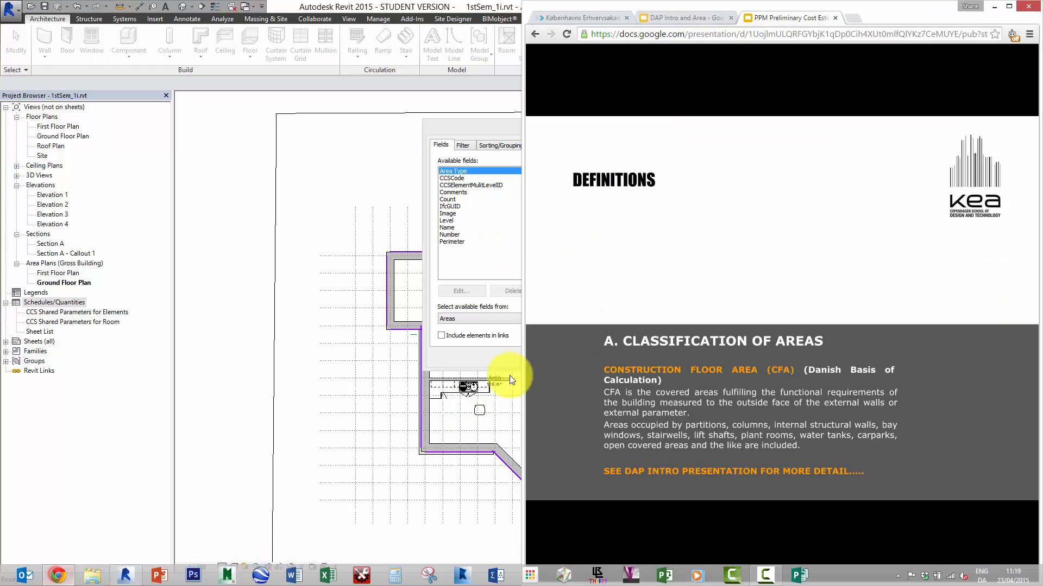
click(972, 327)
click(973, 328)
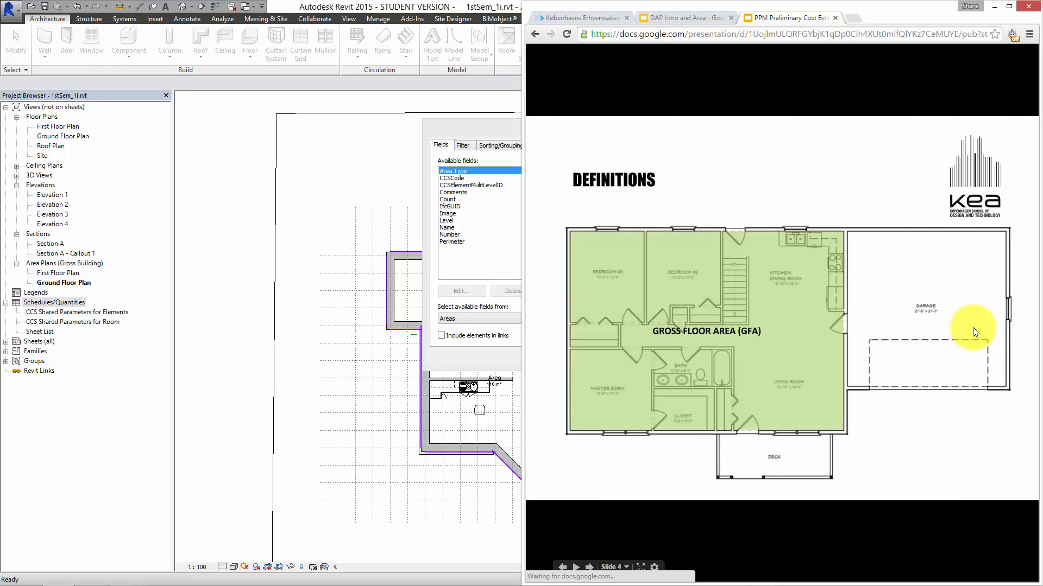
click(973, 328)
click(972, 327)
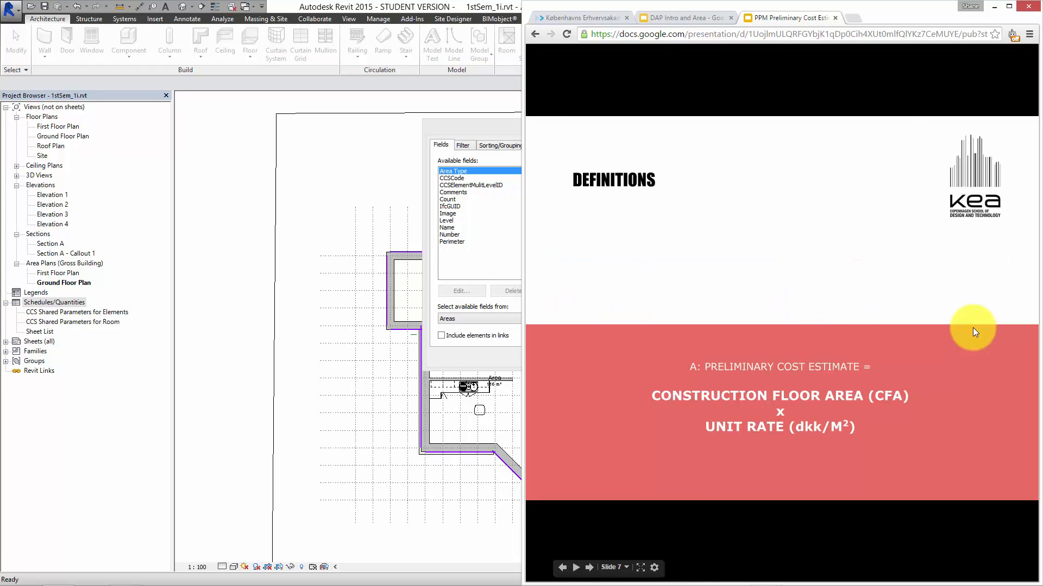
click(973, 328)
click(973, 328)
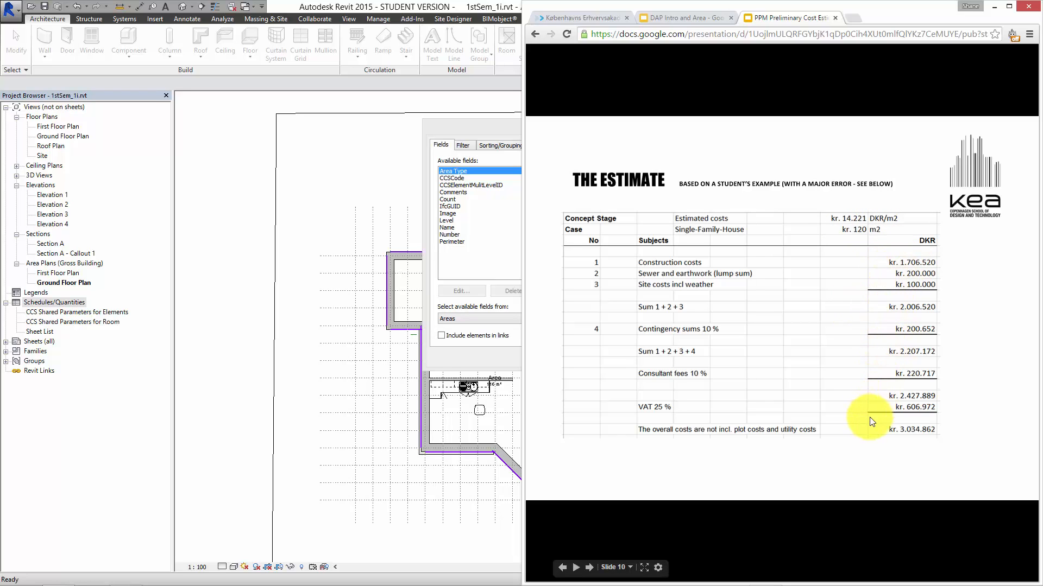
click(473, 342)
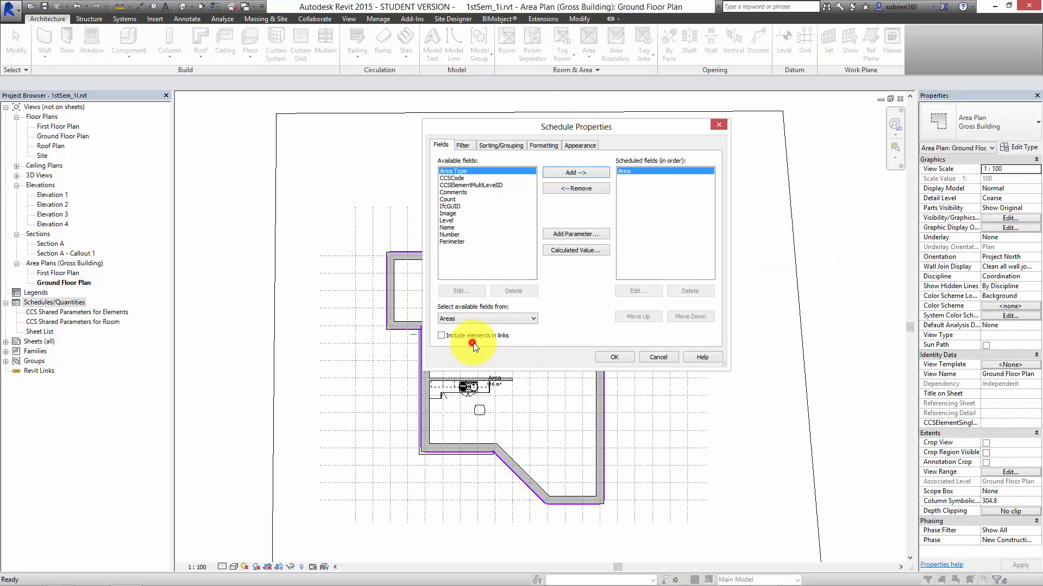
Step: Add a project parameter named UNIT COST (per sqM) to the schedule, with type Currency and grouped under Other
click(568, 237)
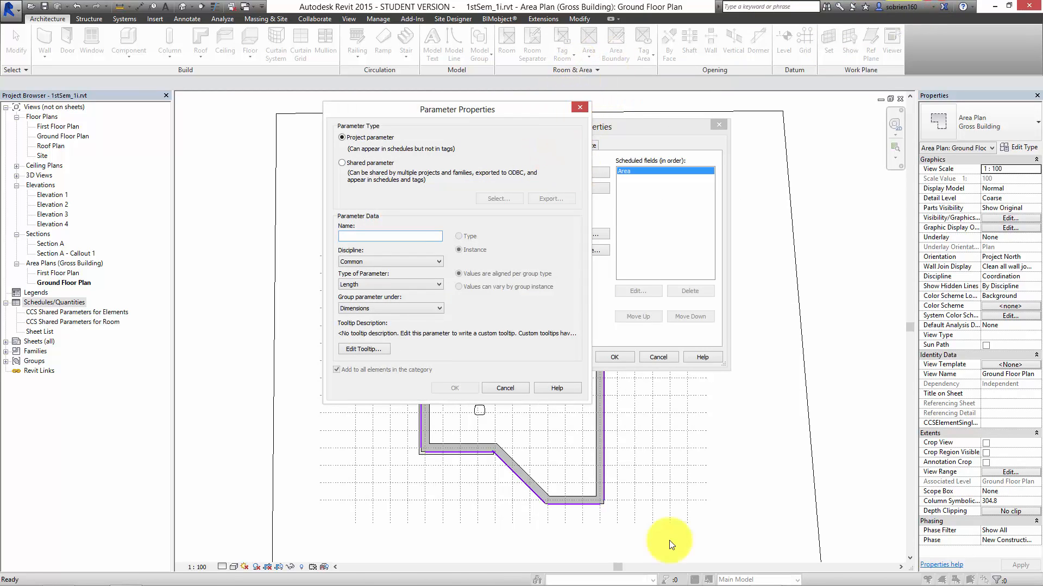
click(417, 235)
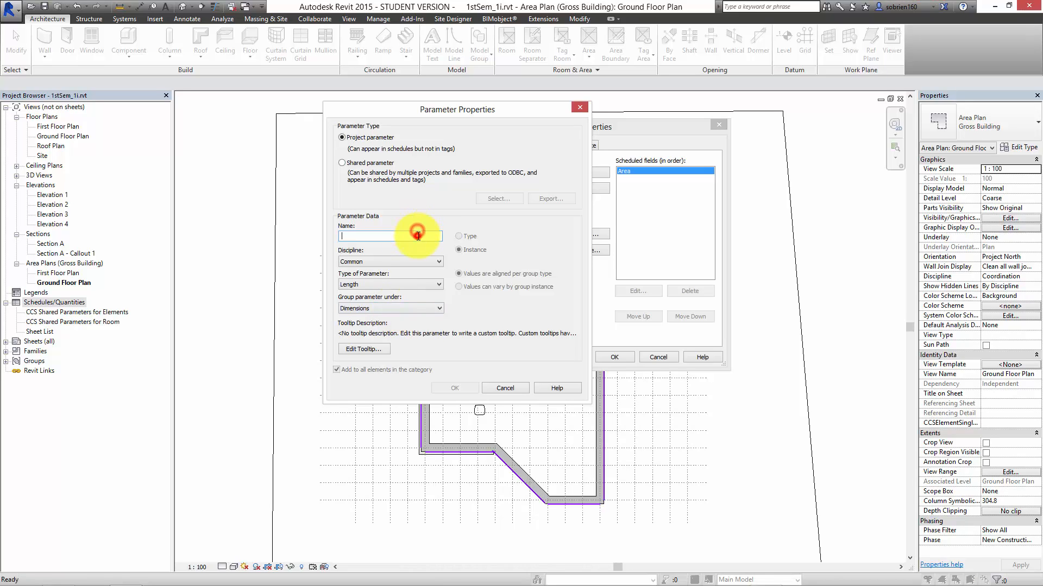
text(UNIT COST (per sqM)
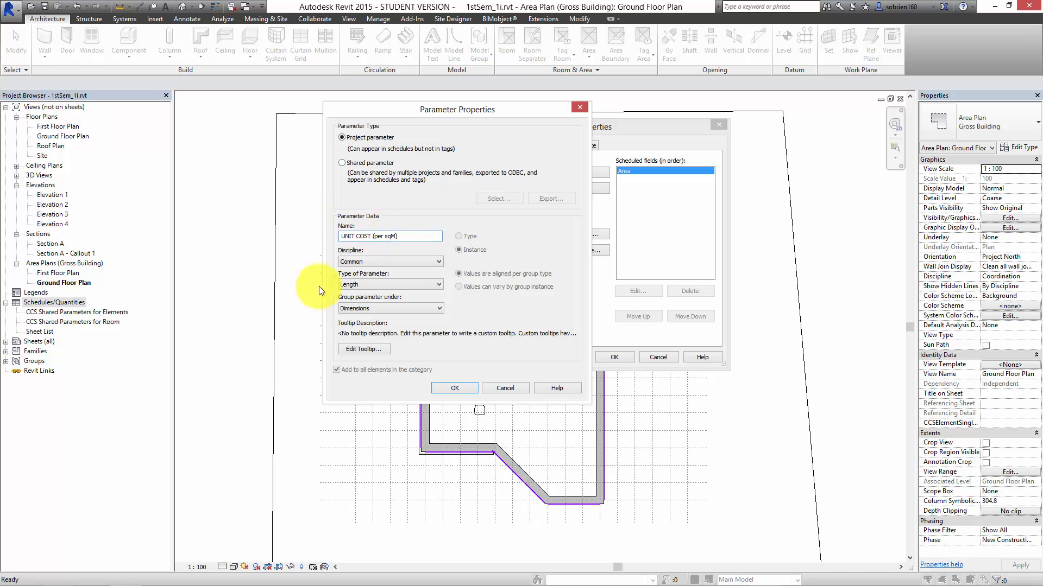
click(410, 287)
click(393, 350)
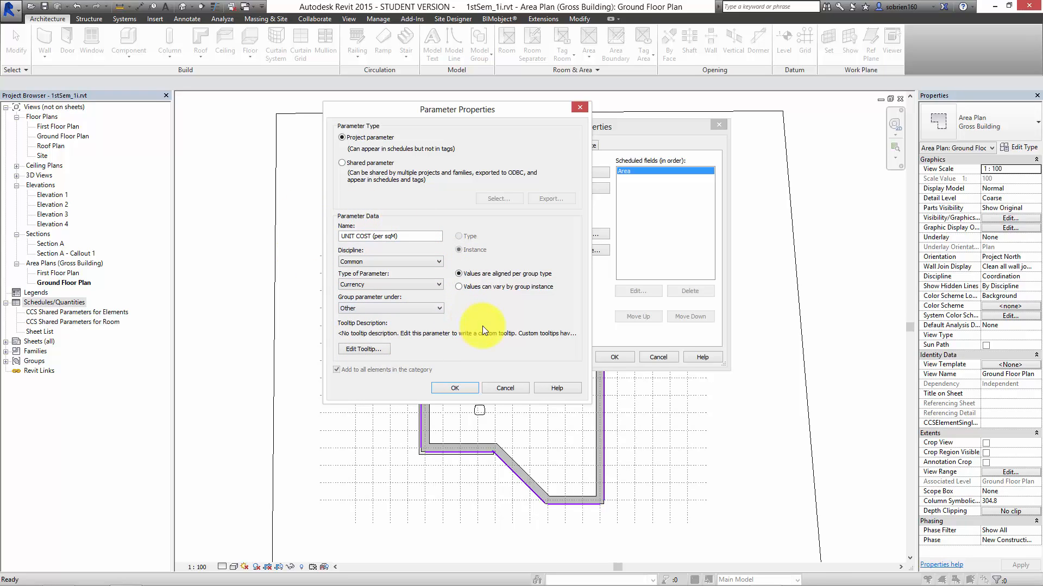
click(440, 308)
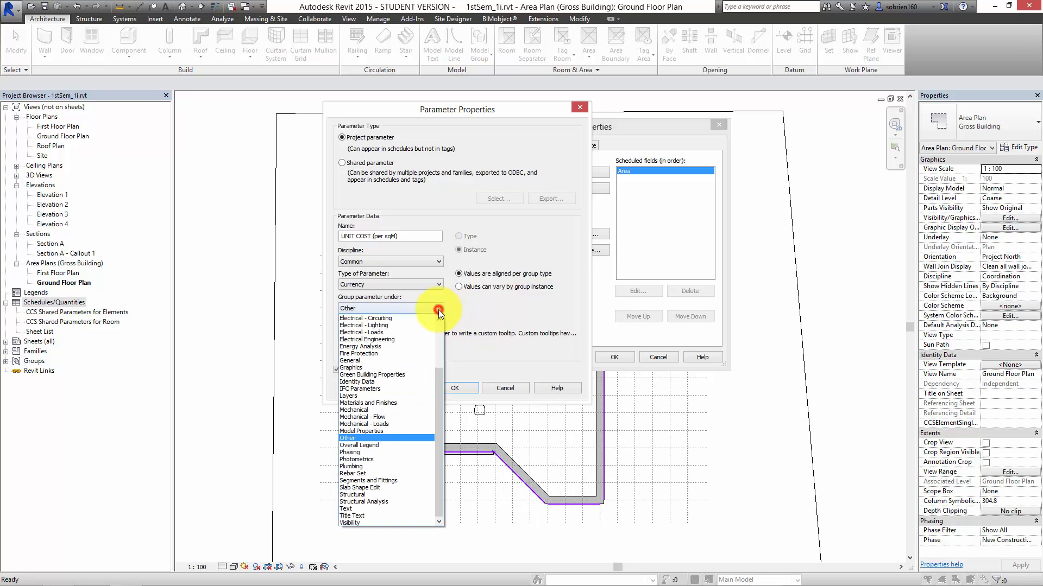
mouse_move(439, 381)
mouse_down()
mouse_move(449, 325)
mouse_move(448, 391)
mouse_up()
click(500, 328)
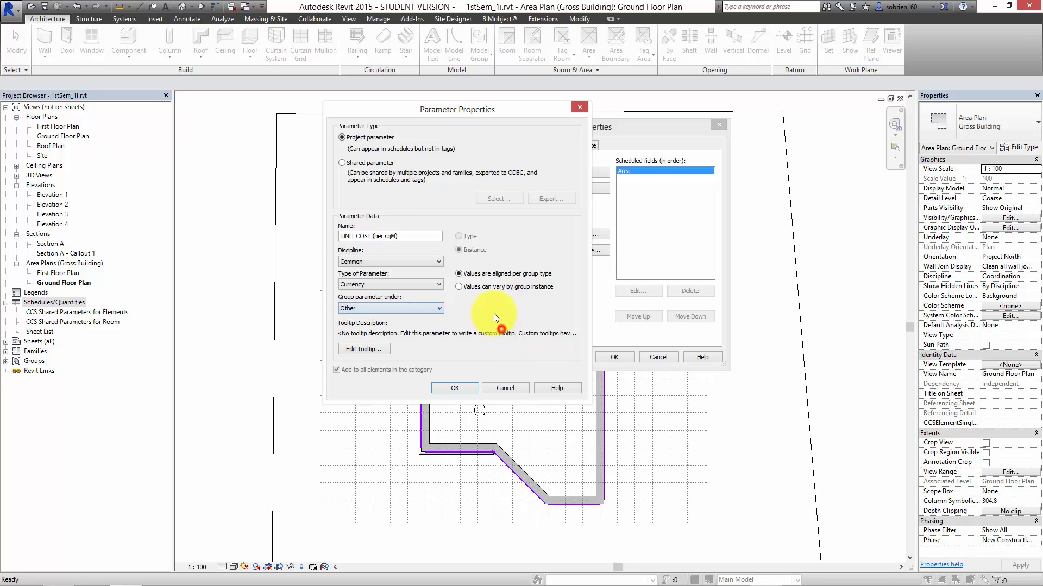
click(453, 389)
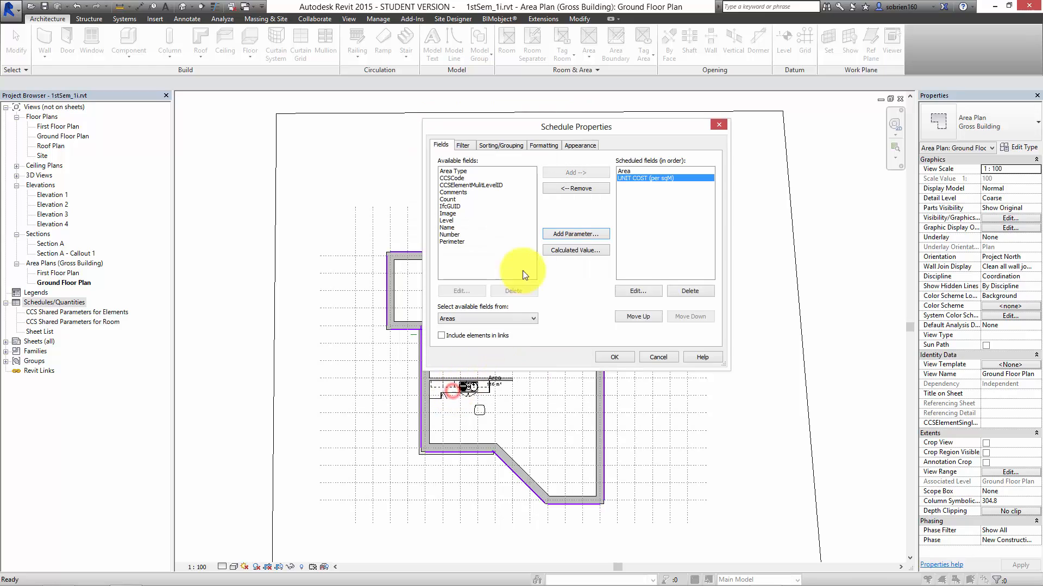
Step: Using the estimate slide's cost items, add a project parameter named Site Costs incl. Weather, with type Currency and grouped under Other
click(59, 576)
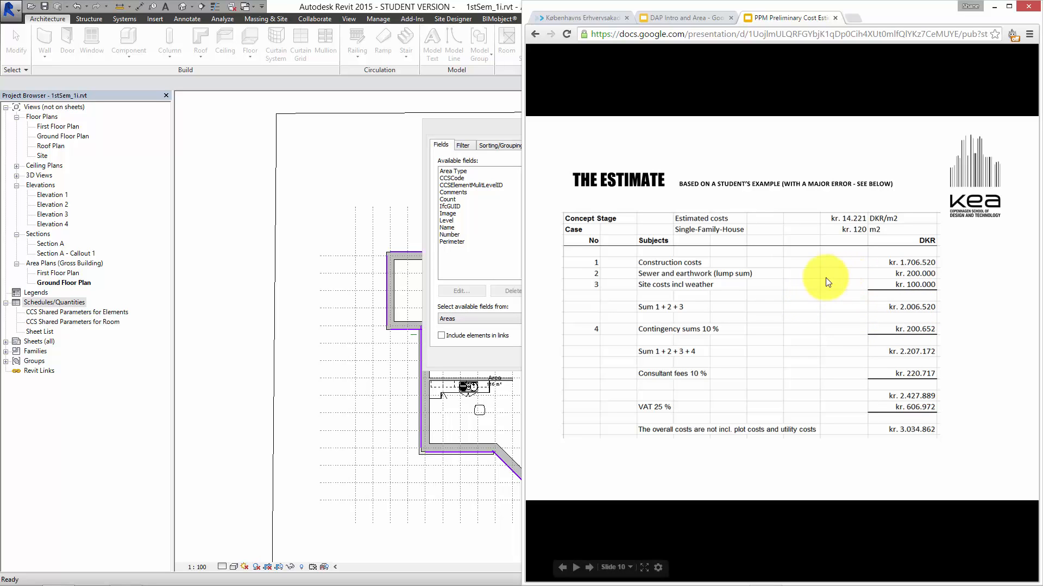
click(464, 361)
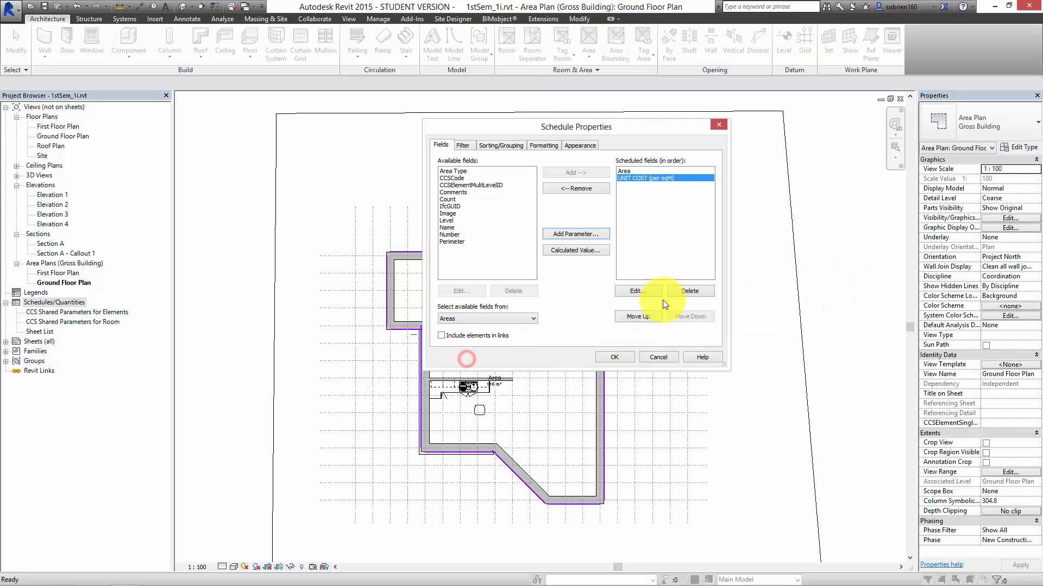
click(589, 236)
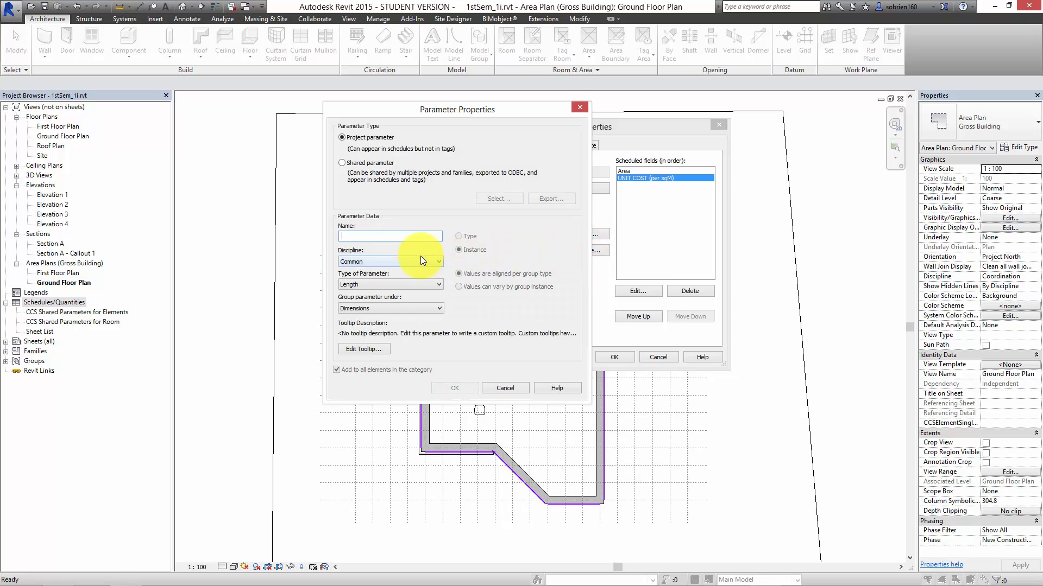
text(Site Costs and Earthwork)
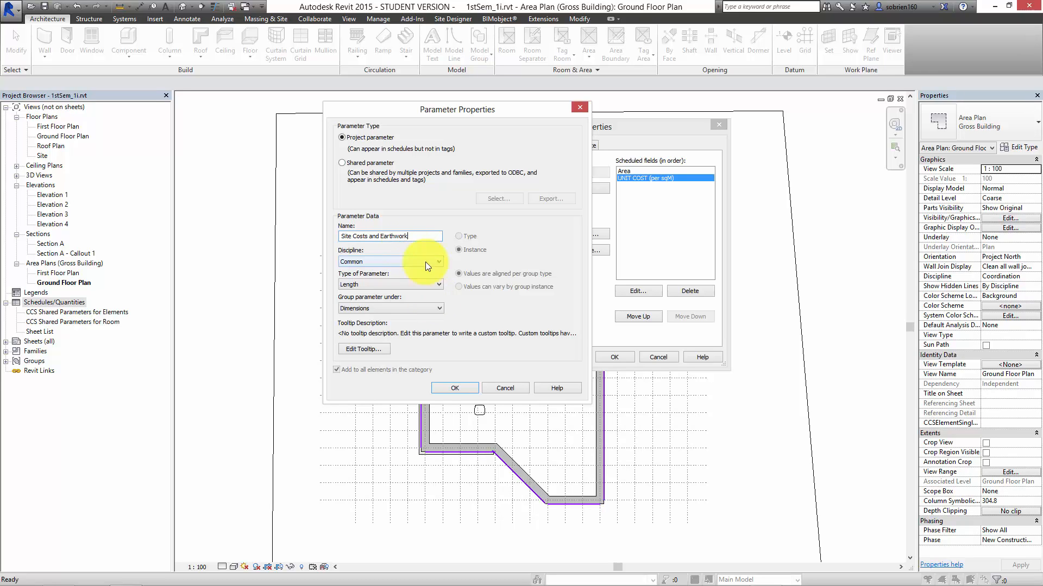
mouse_move(134, 577)
click(59, 577)
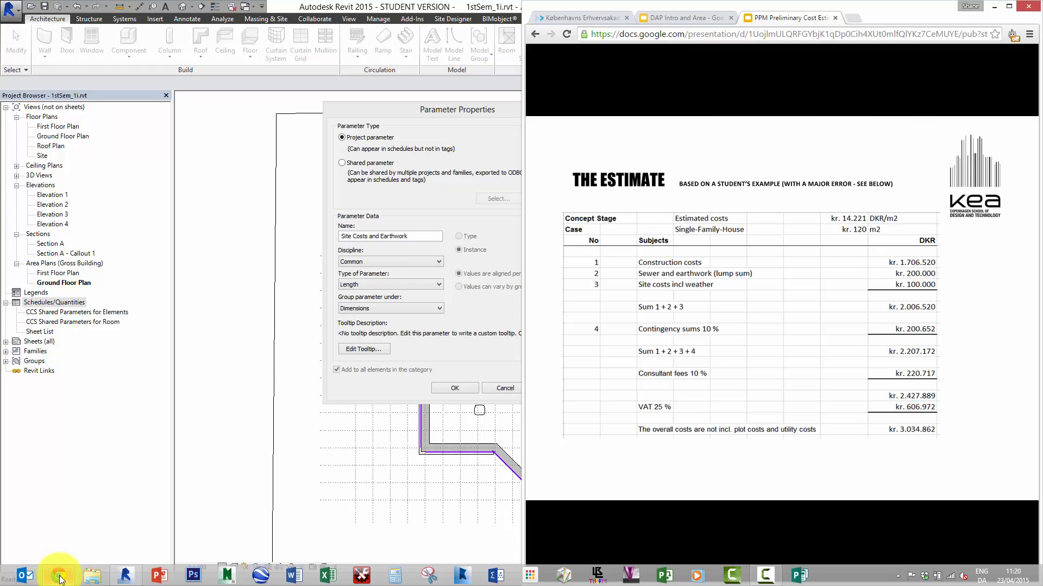
click(59, 577)
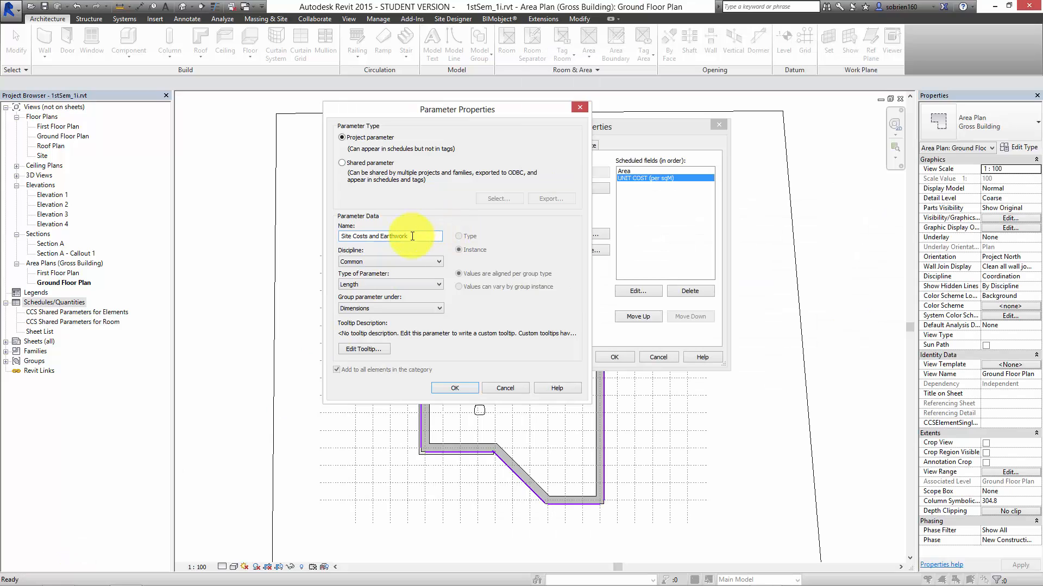
drag(412, 236, 371, 242)
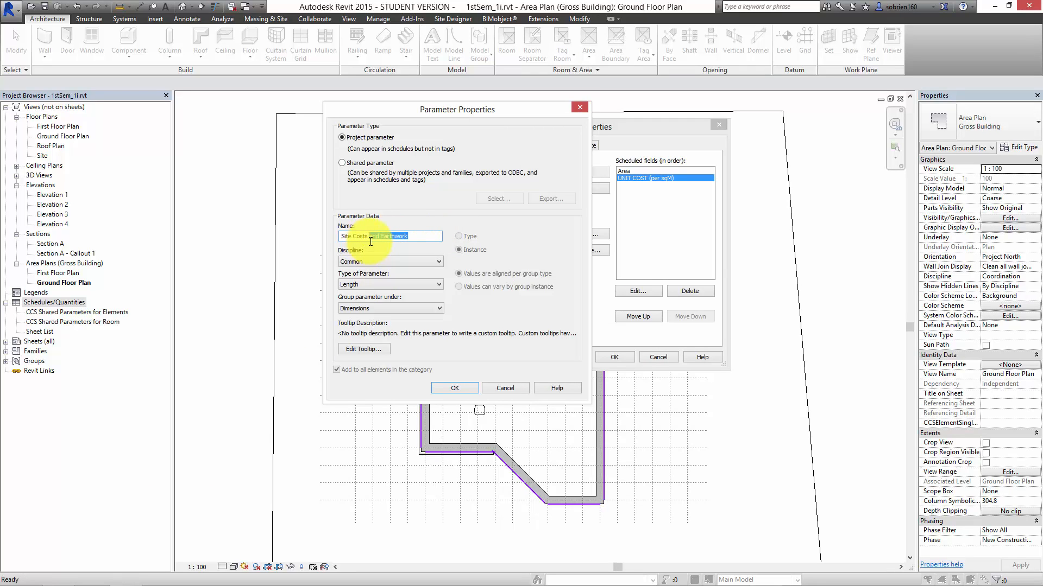
text(a)
text(ncl. Weather)
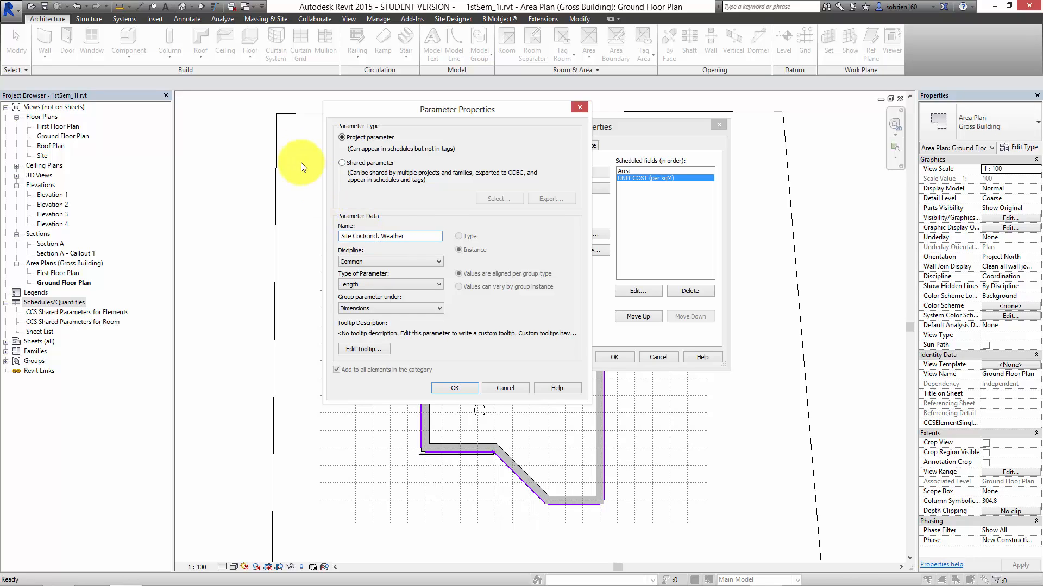
click(415, 283)
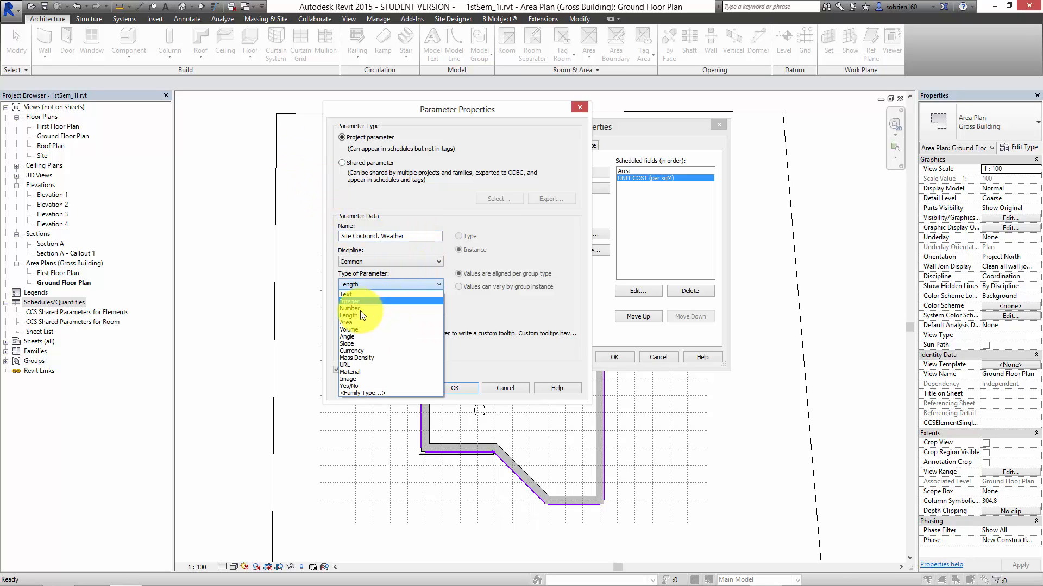
click(363, 351)
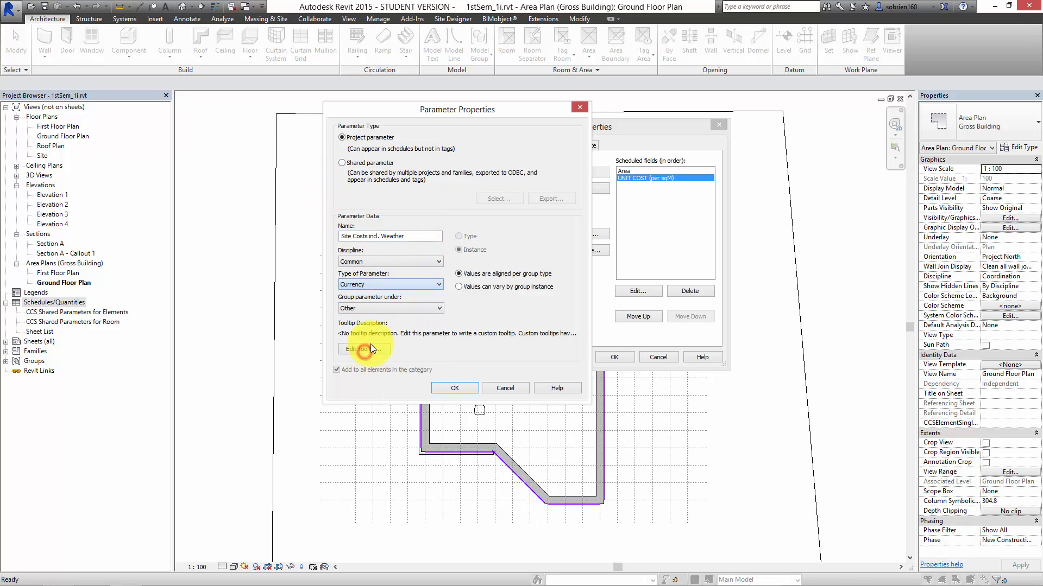
click(455, 389)
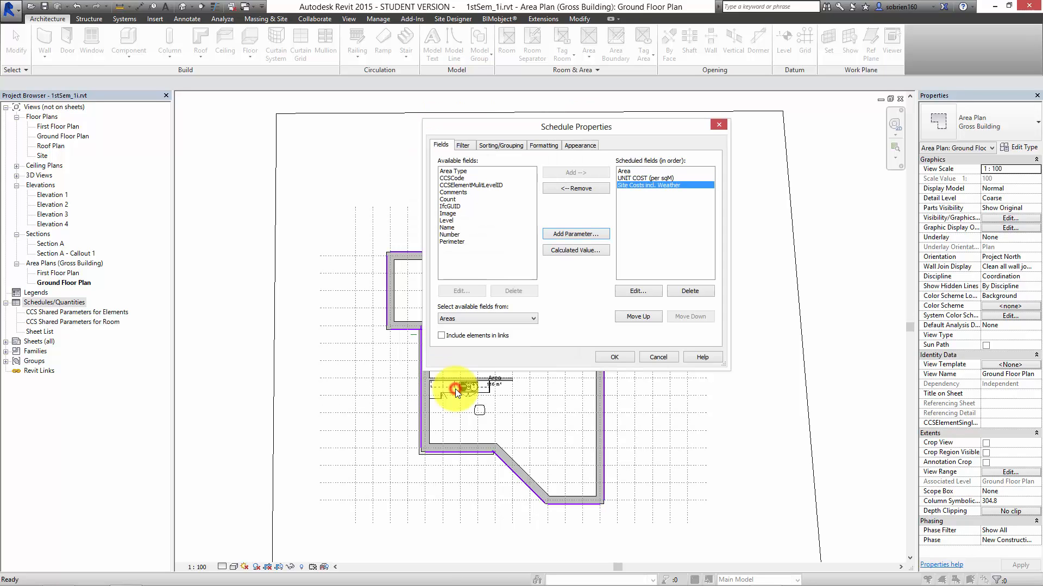
Step: Check the estimate slide again and add a Currency project parameter named Sewer and Earthworks to the schedule, grouped under Other
click(69, 576)
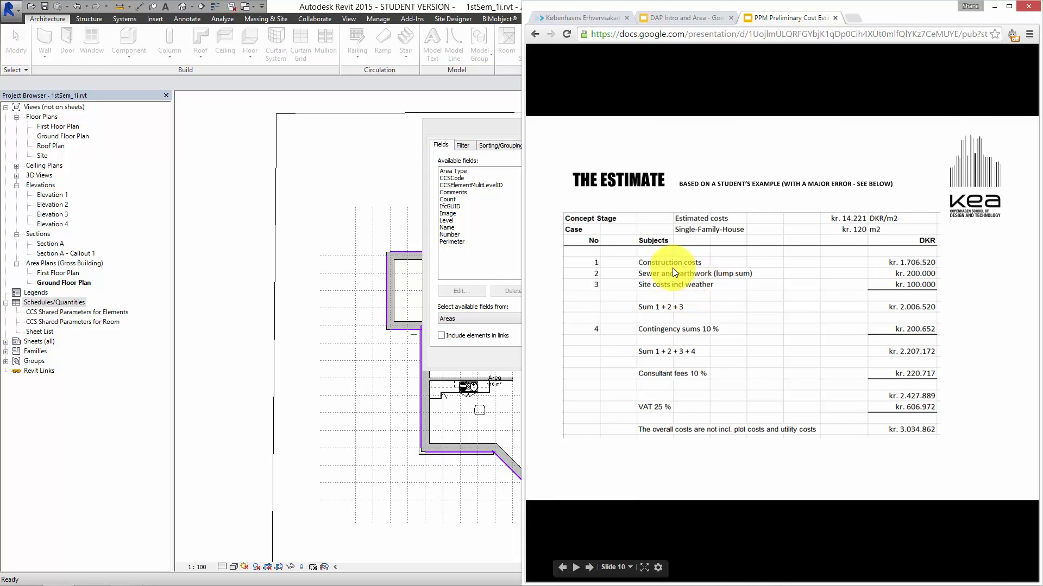
click(469, 189)
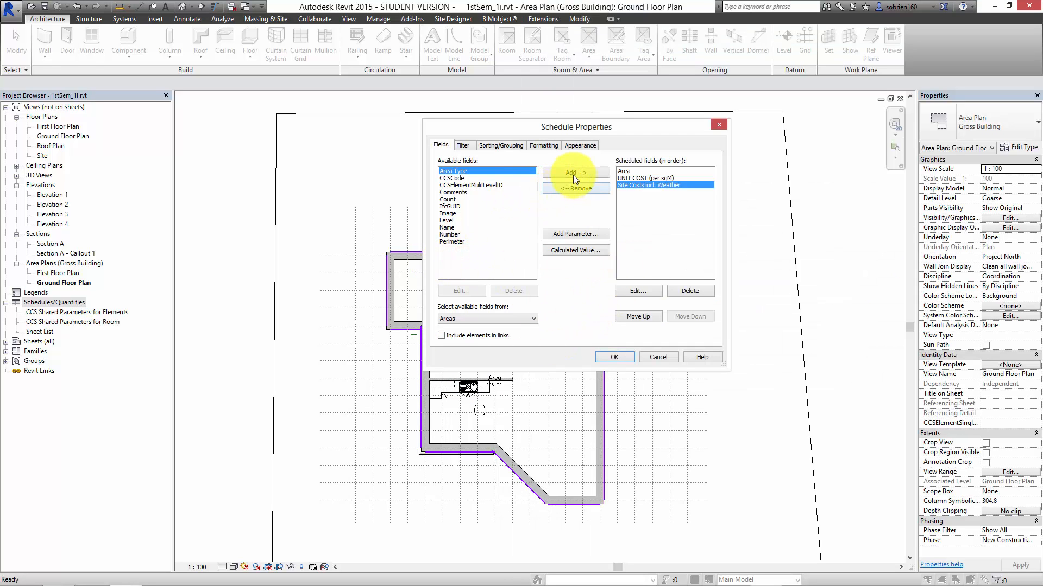
click(568, 236)
text(Sewer and )
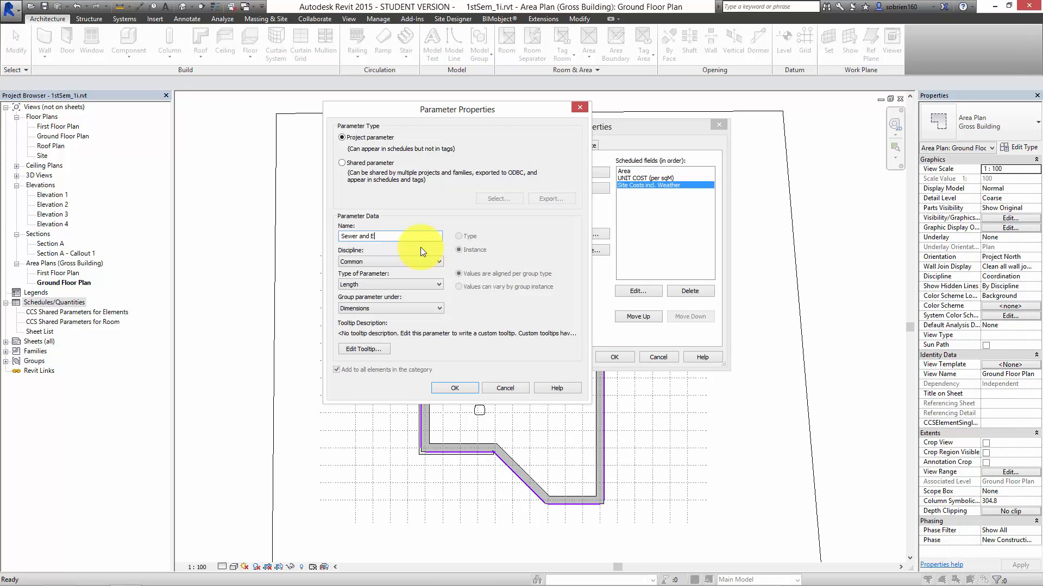
text(Earthworks)
click(383, 286)
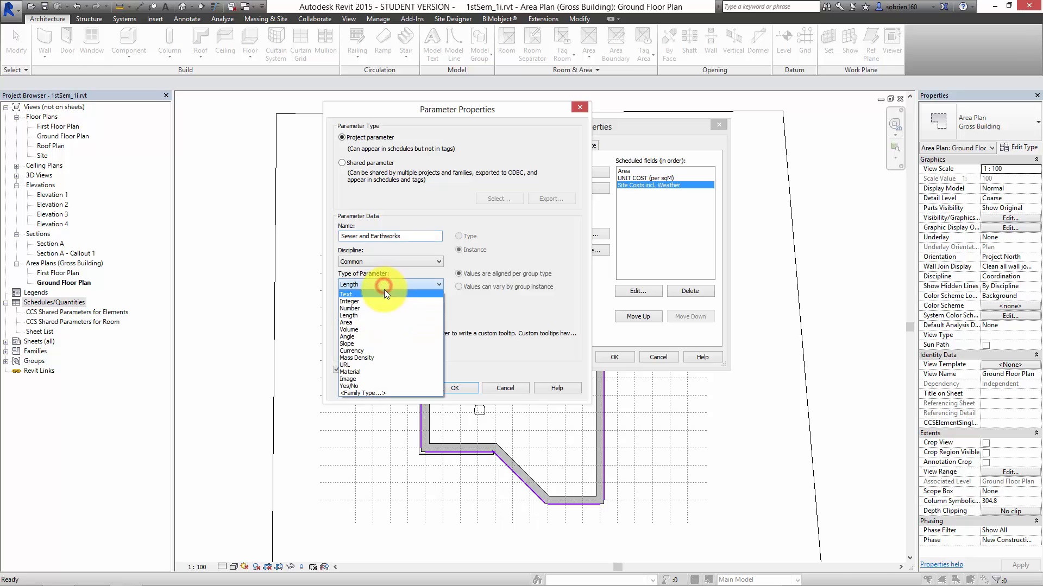
click(358, 348)
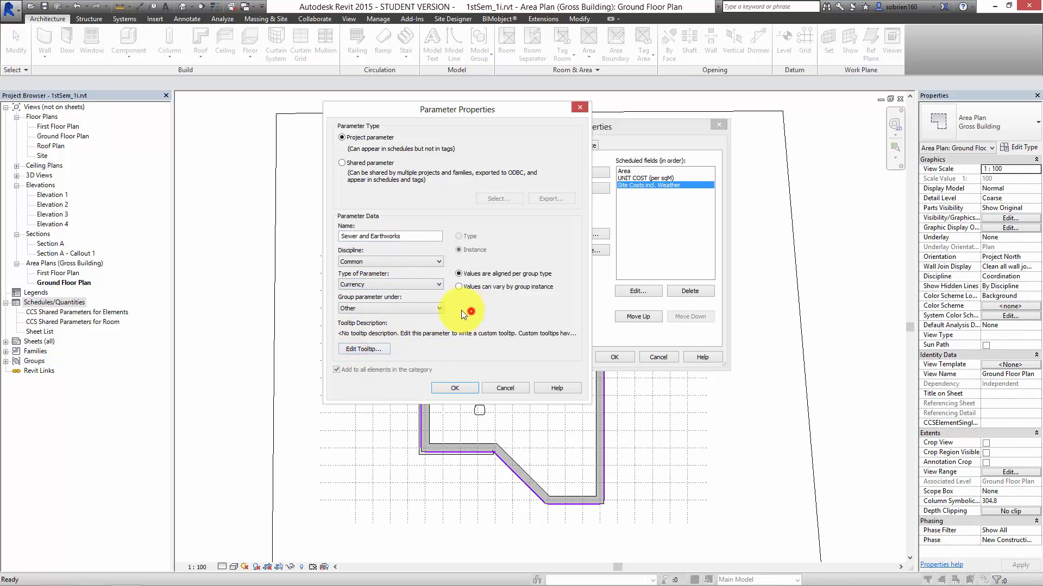
click(458, 386)
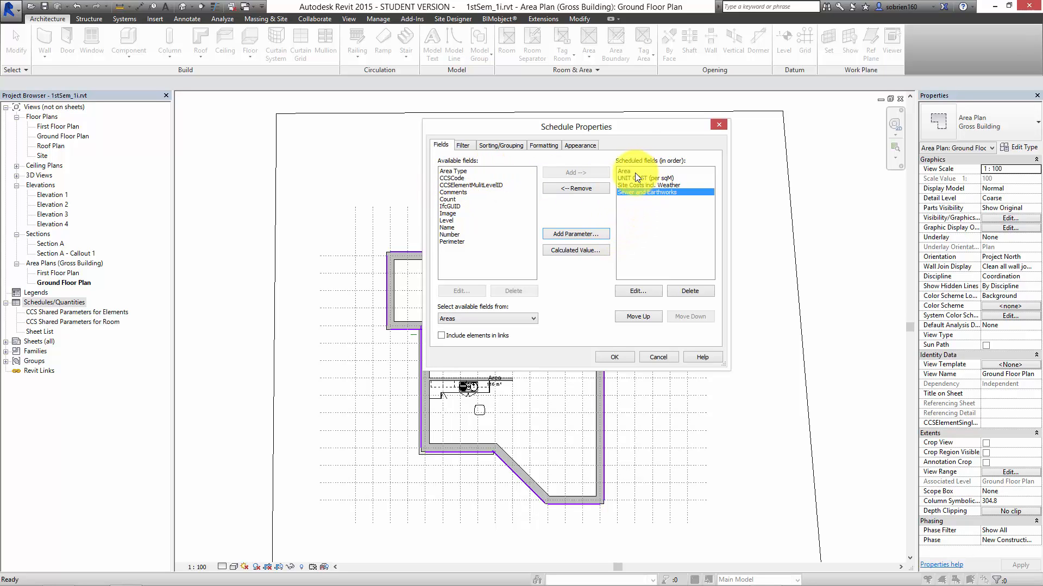
Step: Move the schedule field settings aside, check the cost items on the estimate slide in Chrome and return to Revit
drag(631, 129, 466, 166)
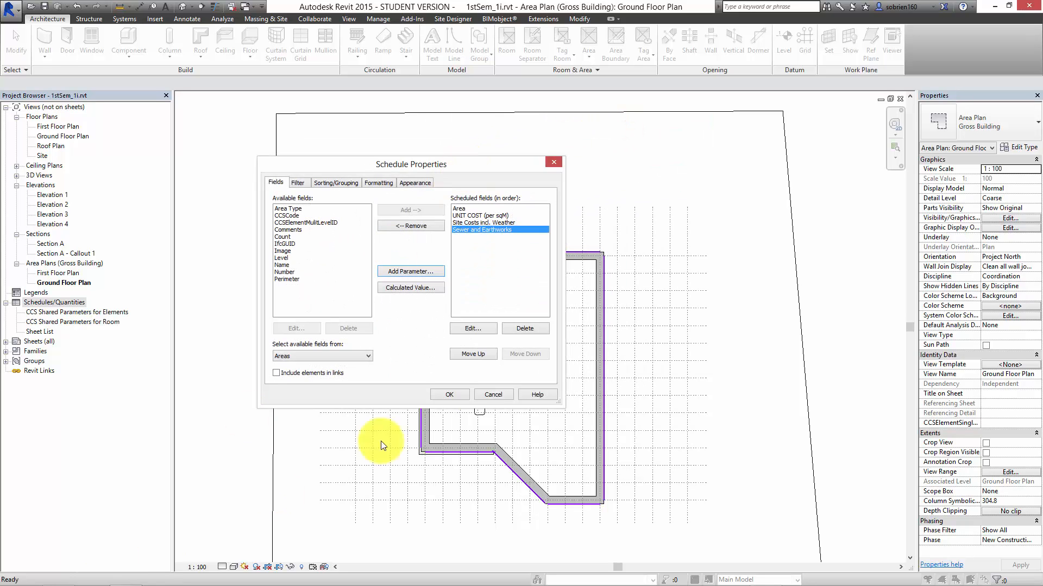
mouse_move(93, 575)
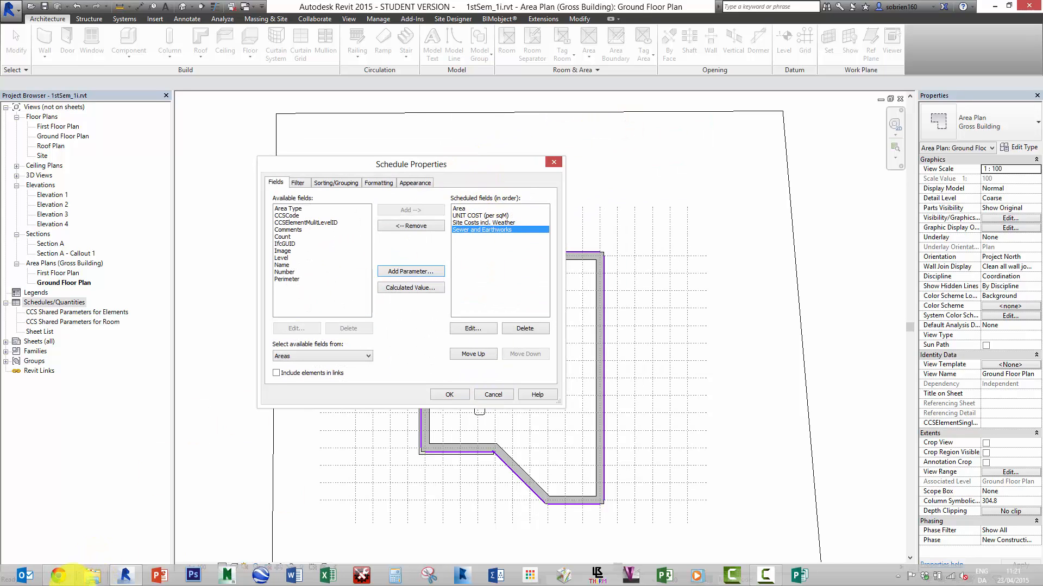
click(57, 575)
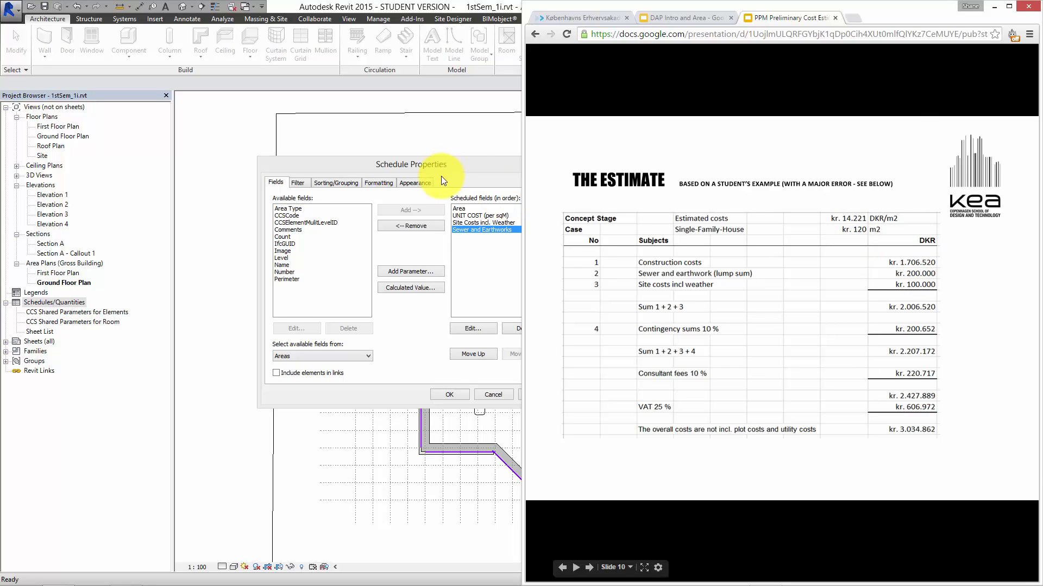
click(467, 167)
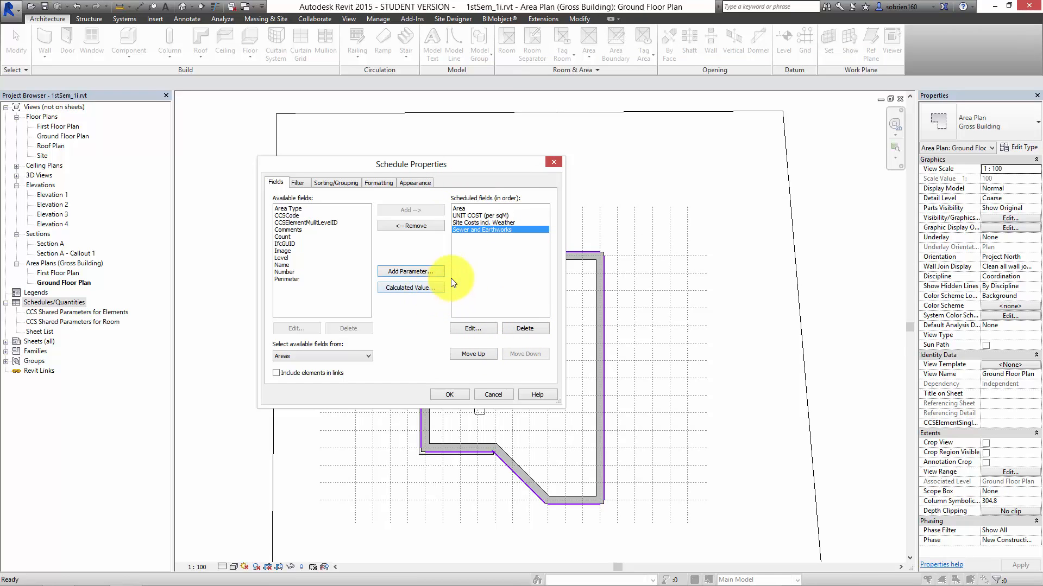
Step: Start a calculated value named Construction Cost before Adjustments, defined by formula, with type Currency
click(421, 288)
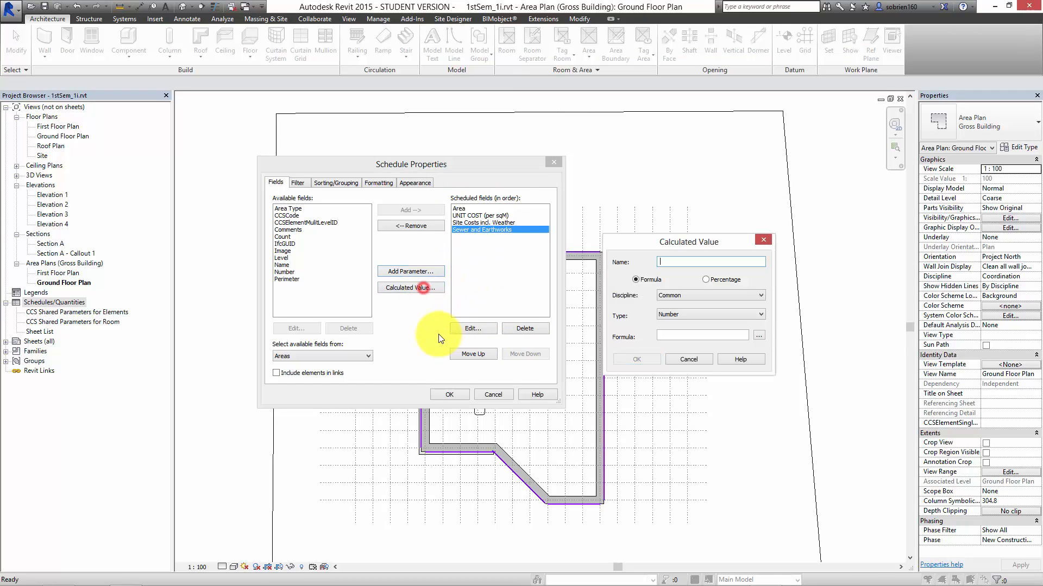
click(670, 265)
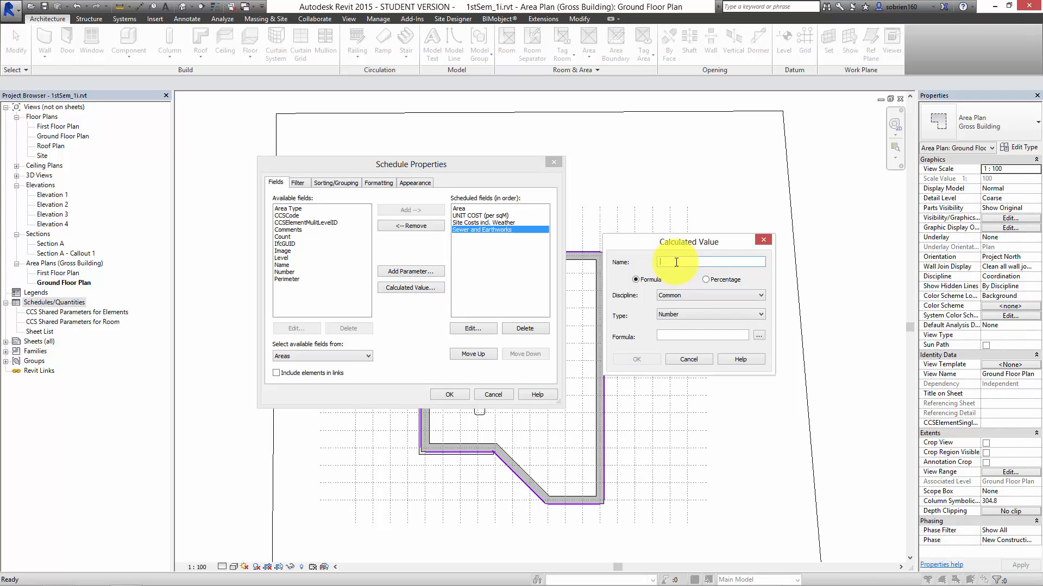
text(Construction Cost before Adjustments)
click(726, 319)
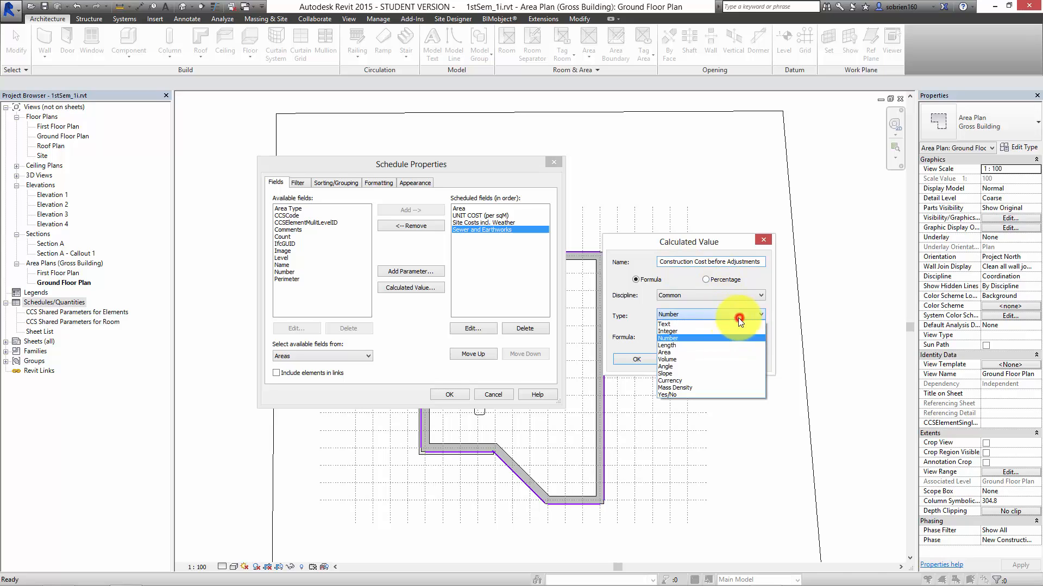
click(678, 382)
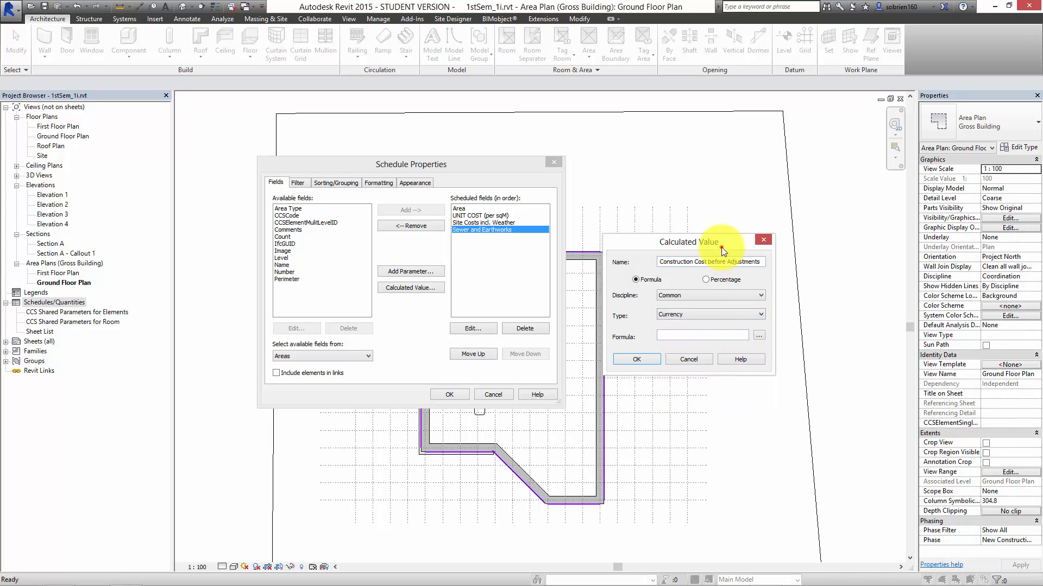
drag(721, 246, 669, 214)
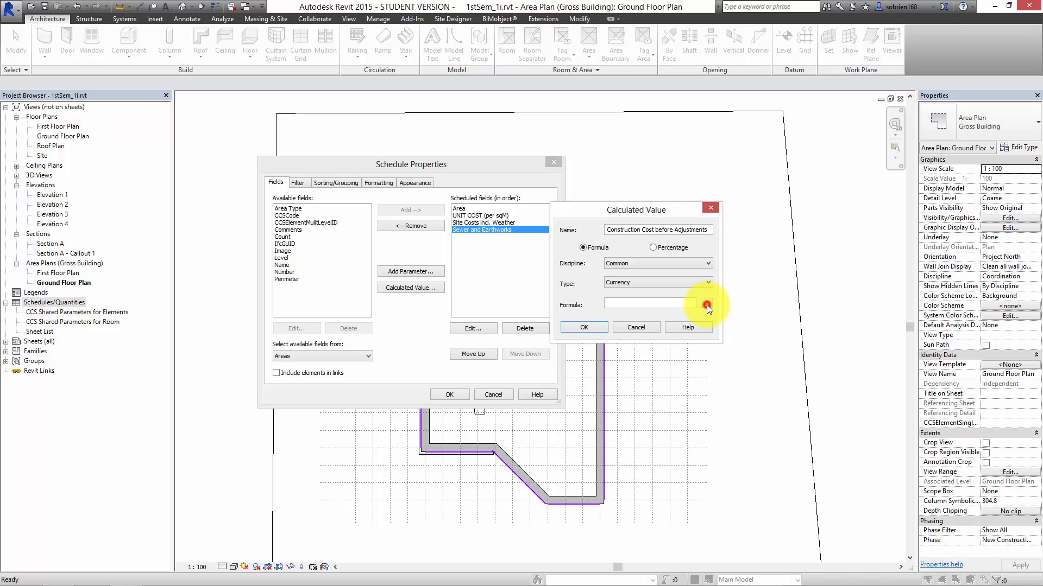
Step: Build the calculated value's formula from the schedule fields as Area*[UNIT COST (per sqM)] and try to accept it
click(706, 305)
click(585, 228)
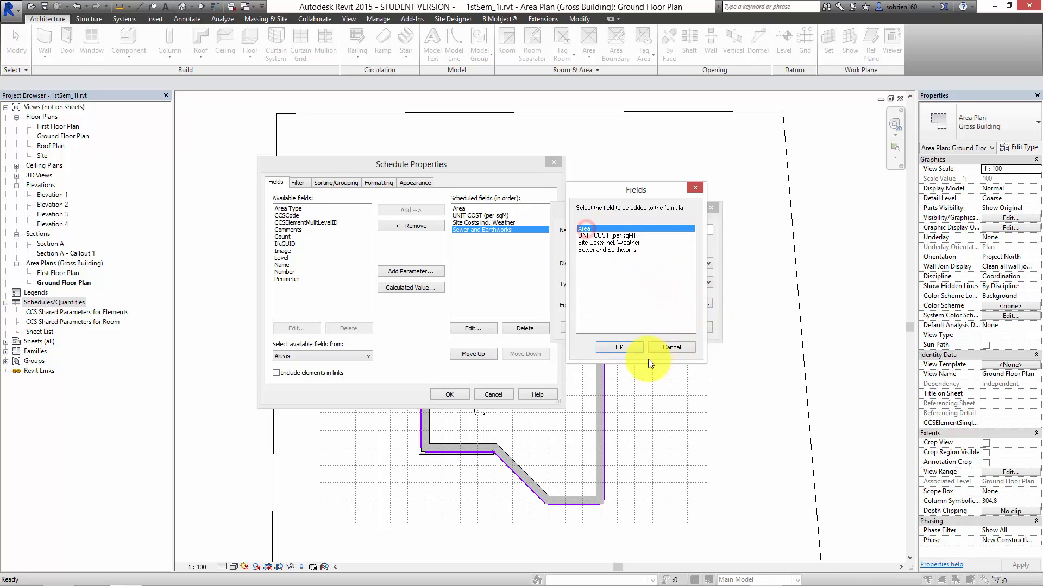
click(620, 349)
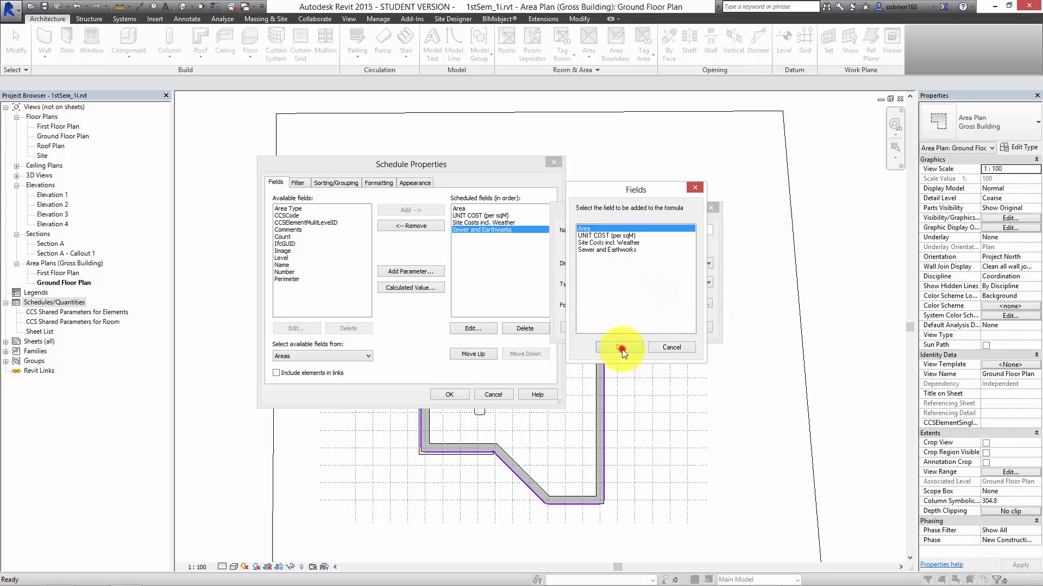
click(677, 302)
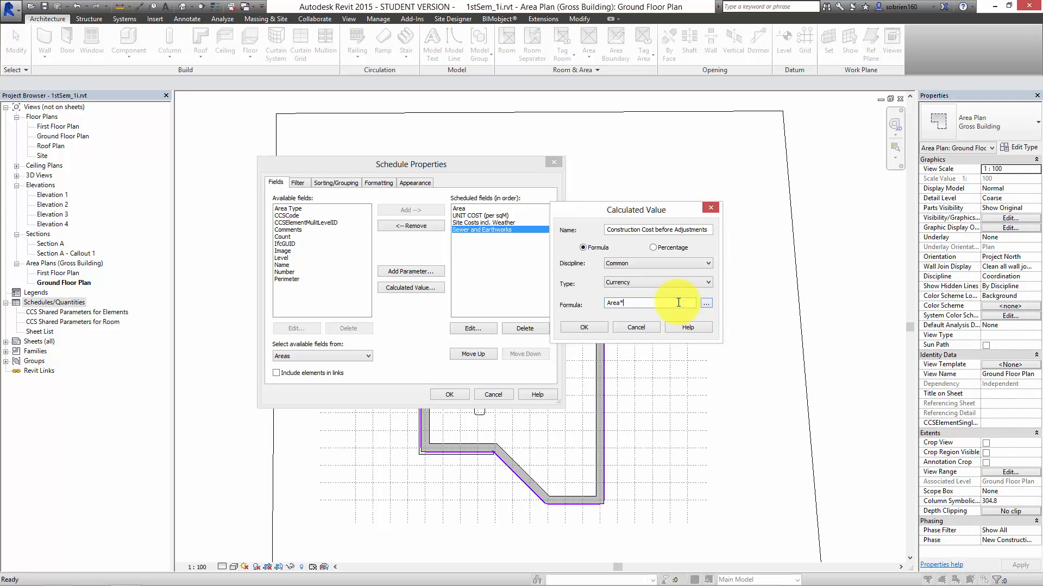
text(*)
click(706, 303)
click(617, 236)
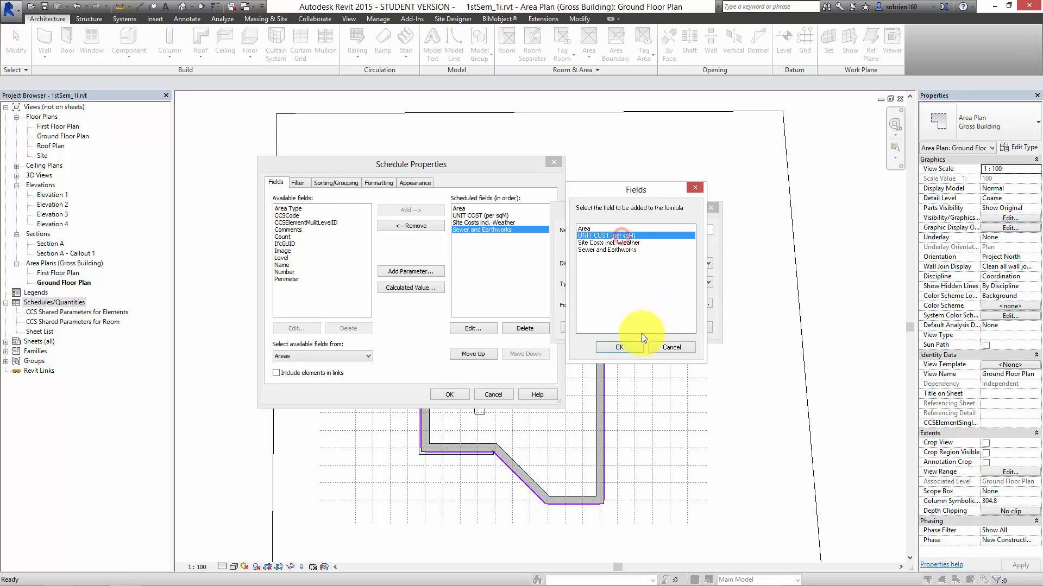
click(625, 348)
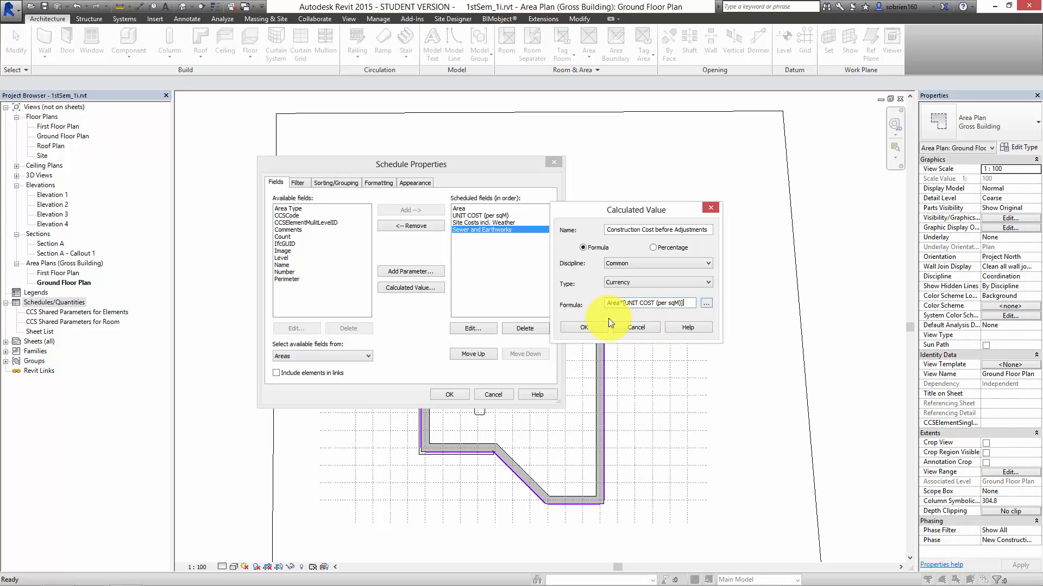
click(584, 328)
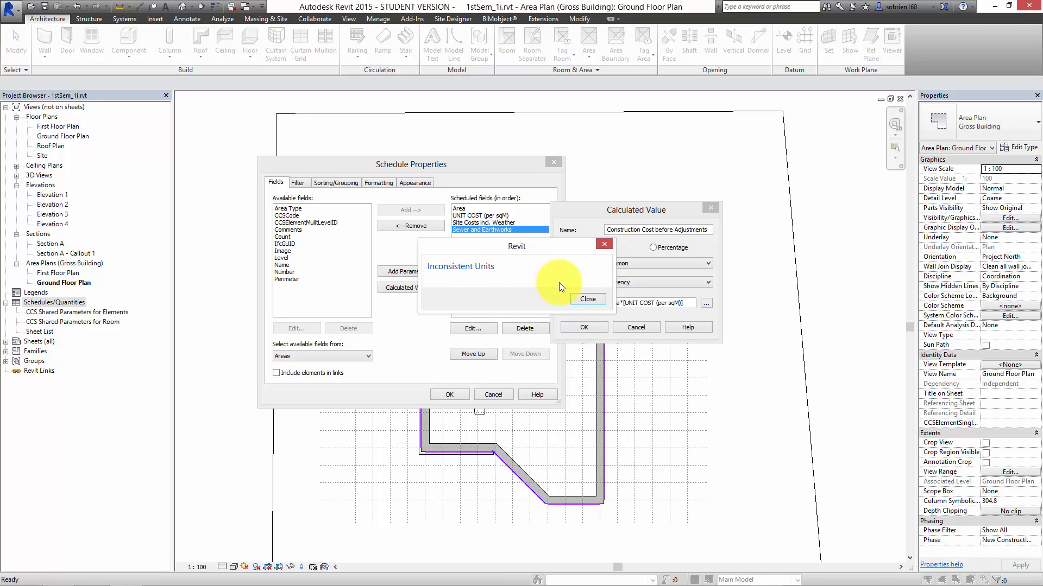
drag(563, 246, 521, 242)
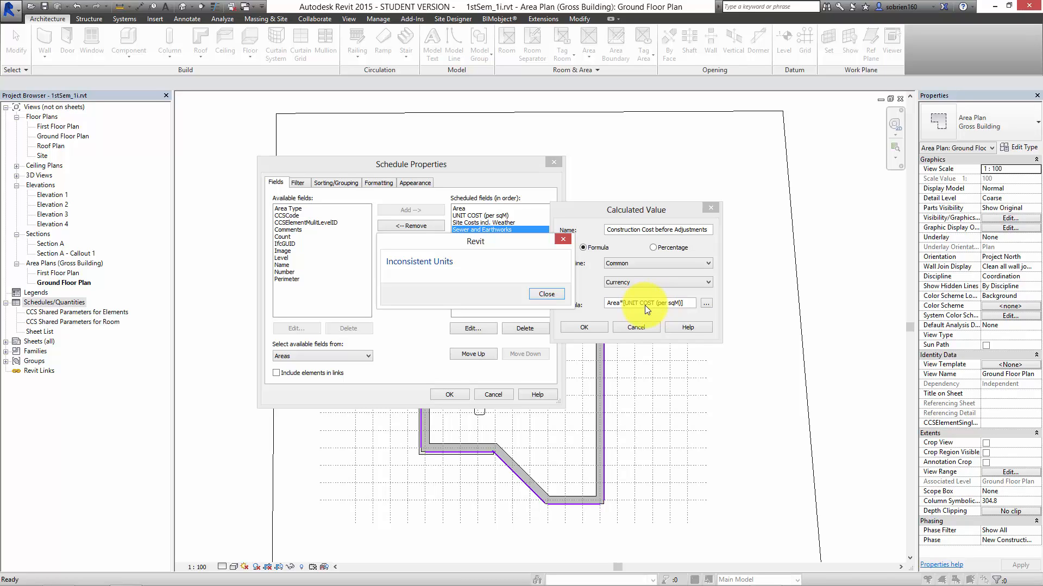
click(545, 294)
Step: Append /1 to the calculated value's formula, accept it and create the Gross Building area schedule
click(680, 304)
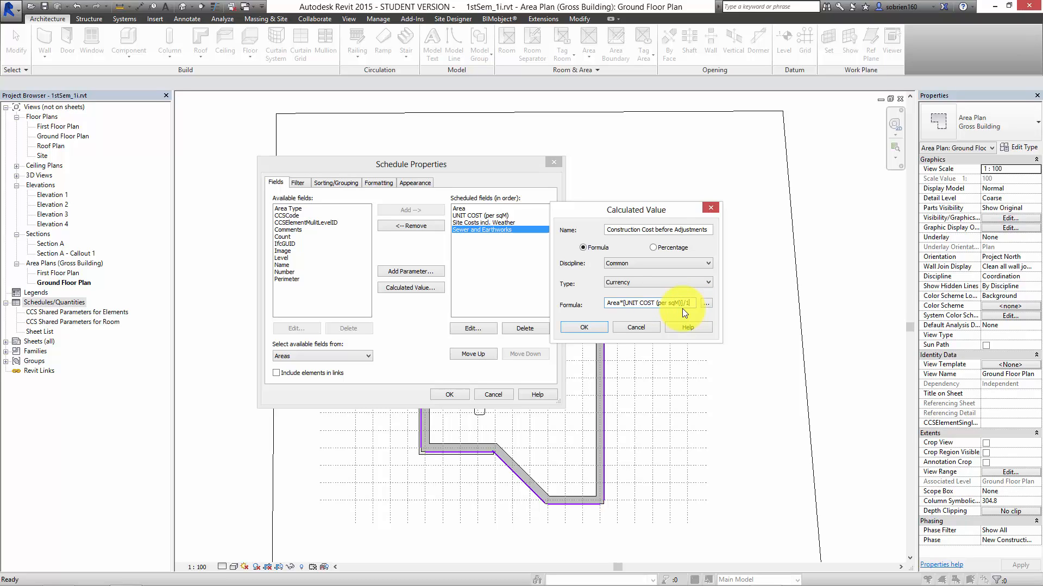
click(595, 328)
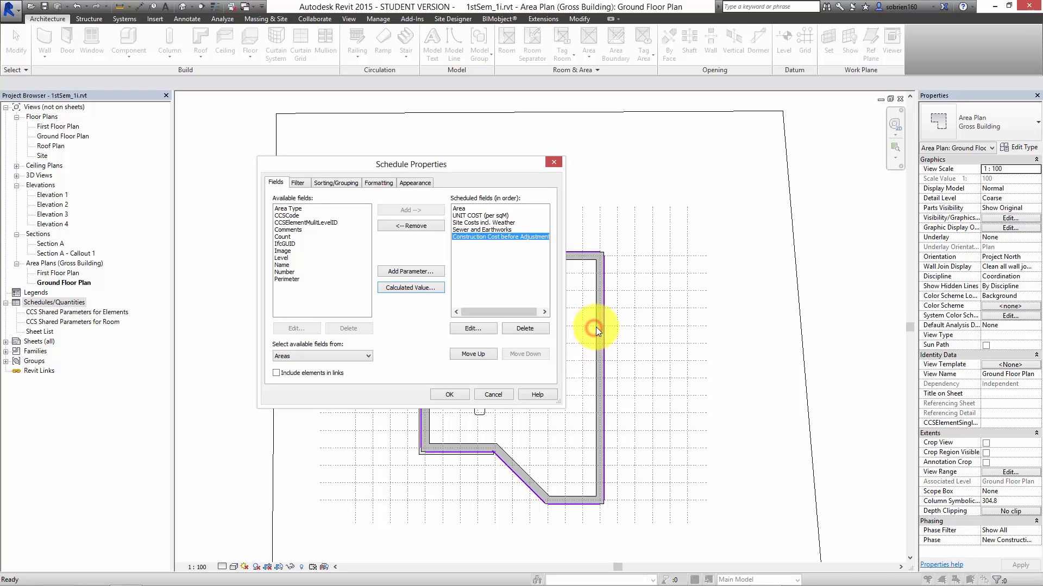
click(453, 394)
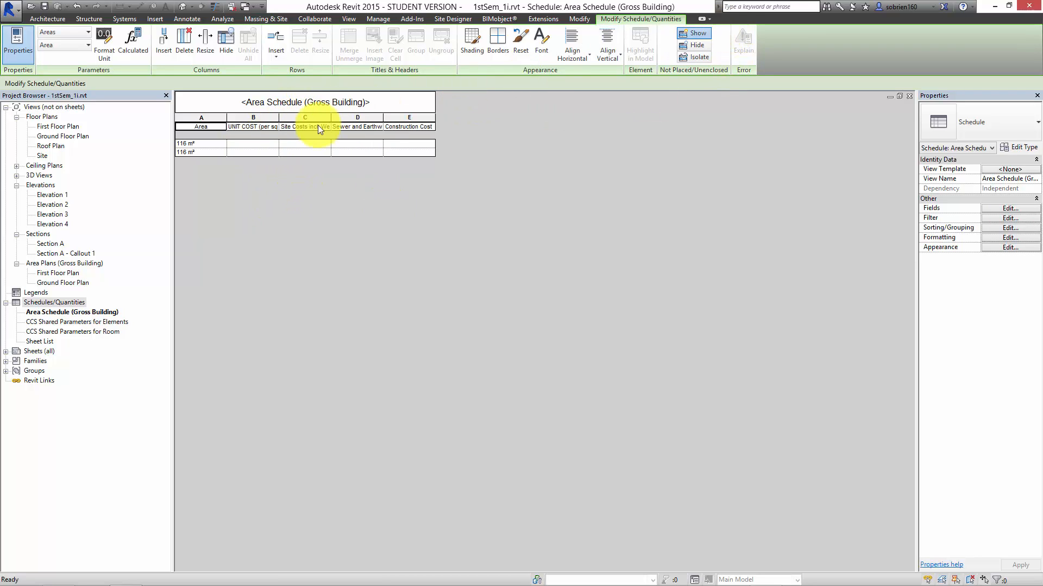
Step: Dock the Revit window beside the estimate slide and narrow the Project Browser so all schedule columns are visible
click(259, 143)
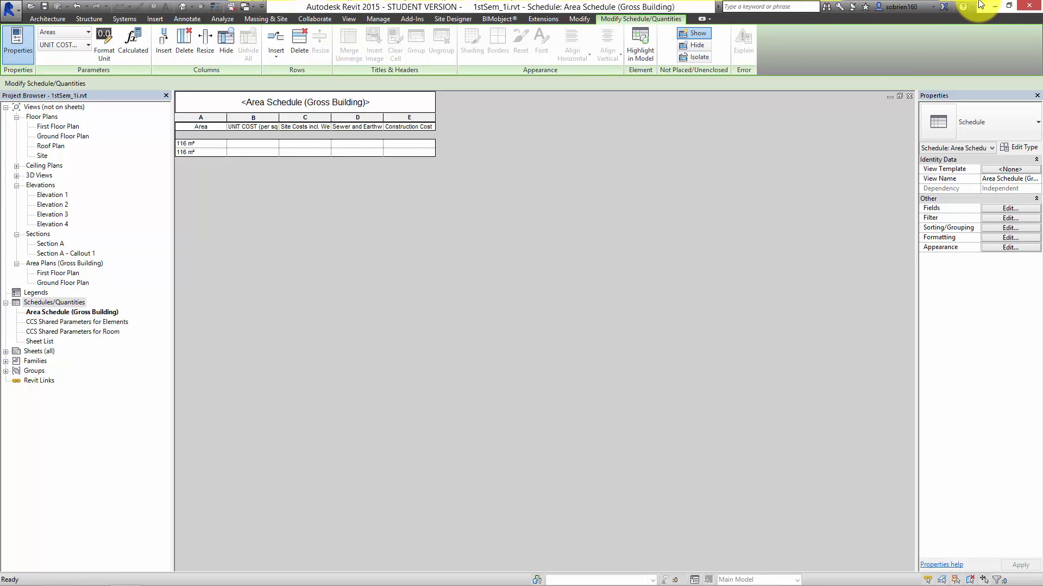
click(1009, 6)
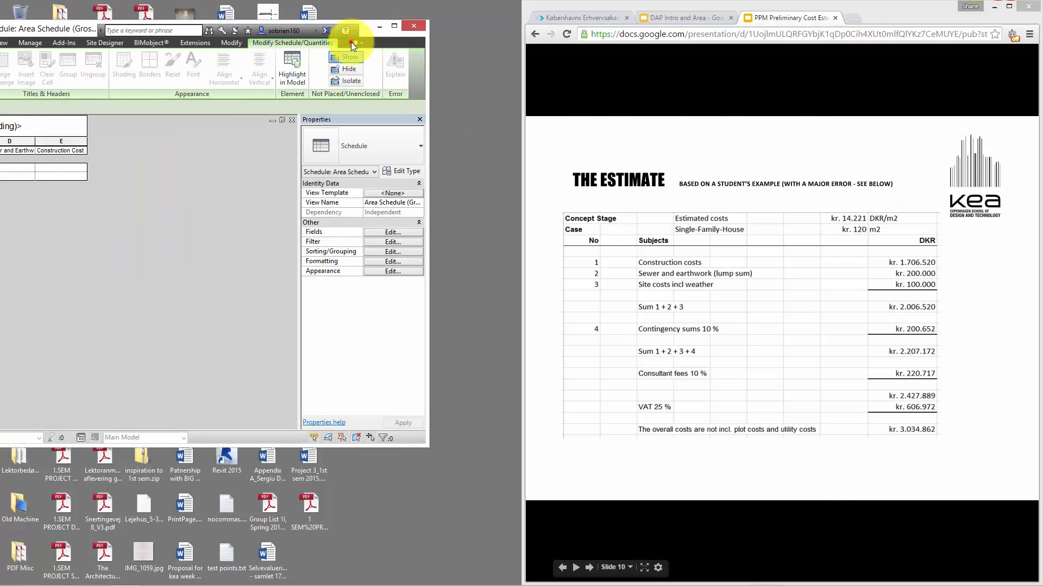
drag(351, 41, 0, 179)
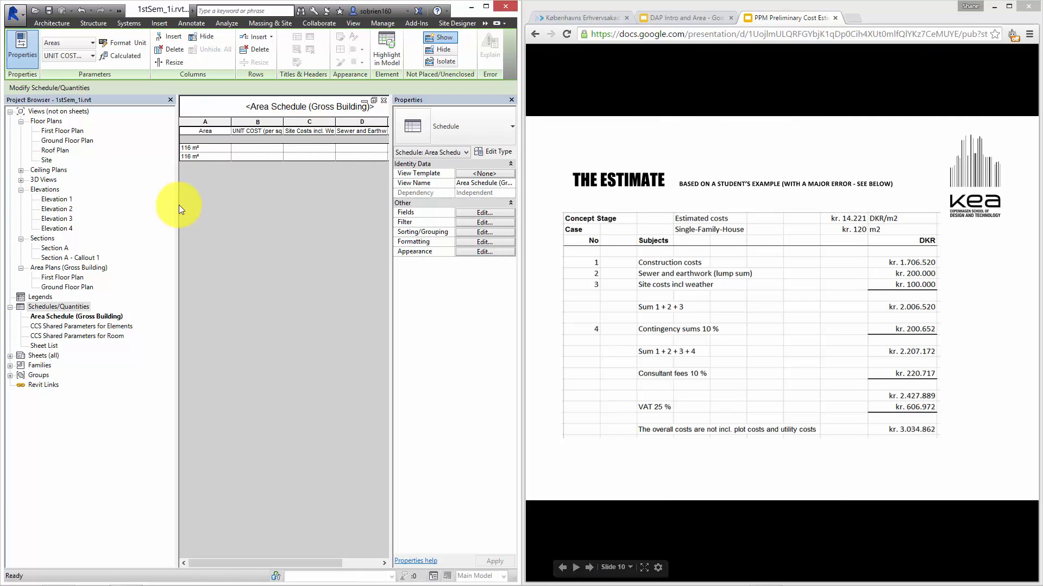
drag(178, 204, 77, 205)
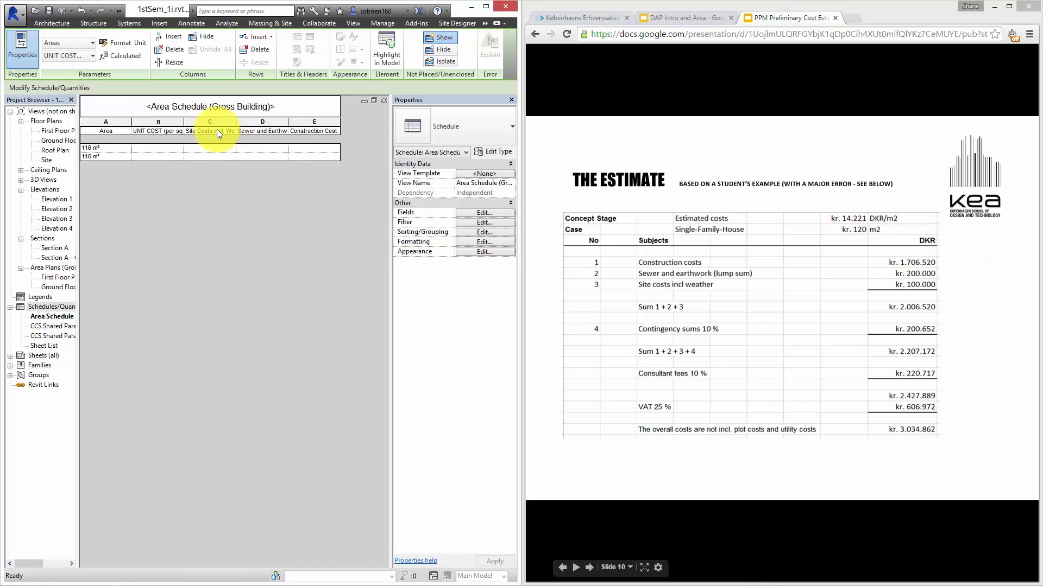
Step: Enter the slide's unit cost of 14221 for the first area row of the schedule
click(154, 149)
text(14221)
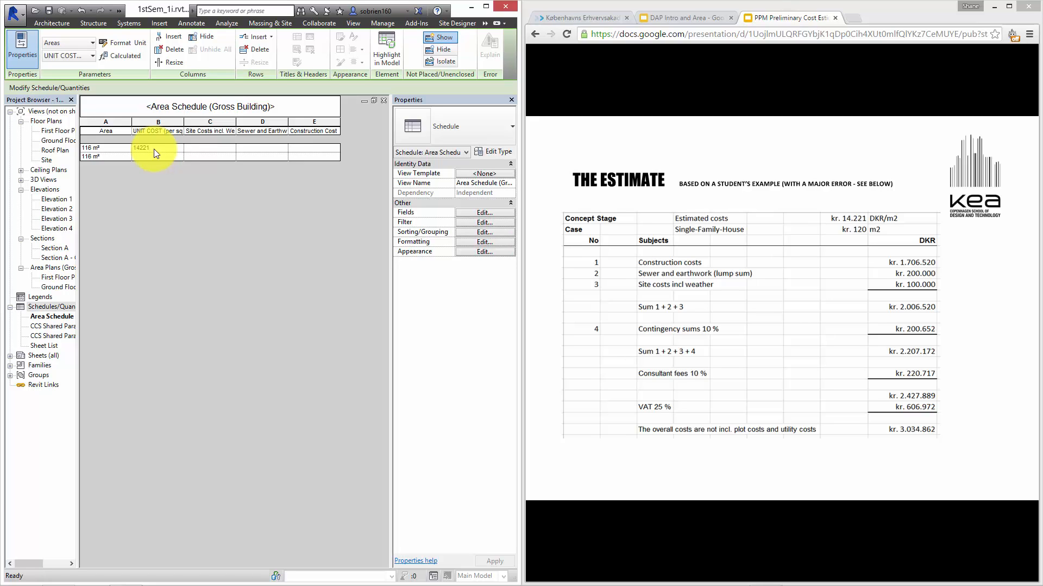
click(213, 148)
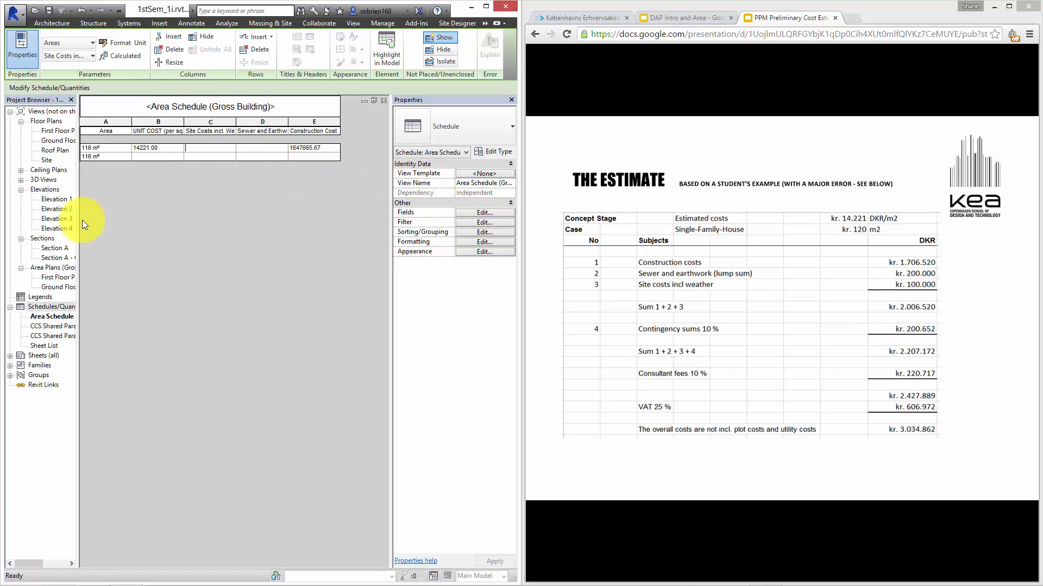
Step: Reorder the schedule fields so Construction Cost before Adjustments directly follows UNIT COST (per sqM)
click(485, 213)
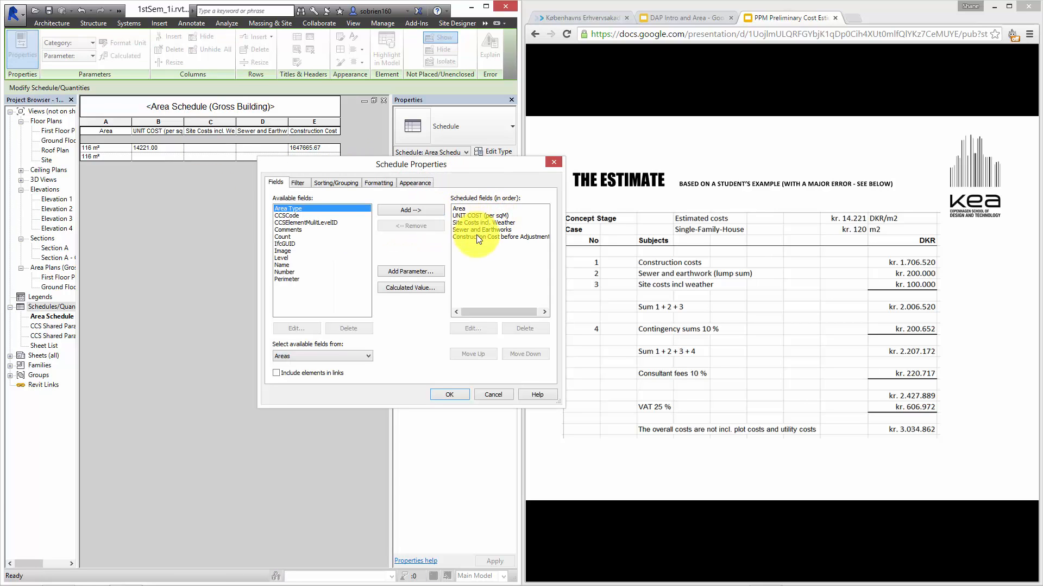
click(477, 237)
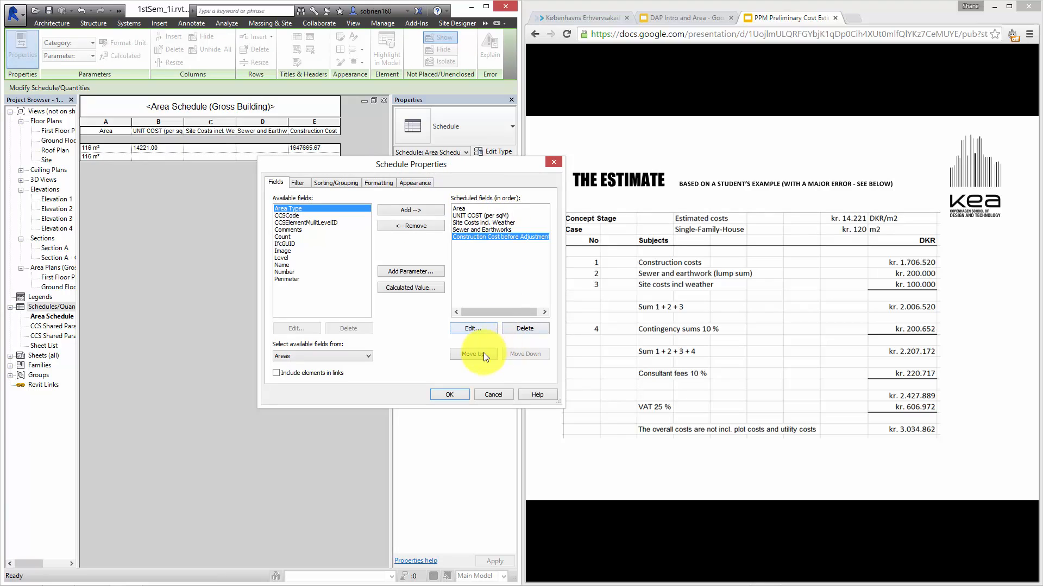
click(482, 356)
click(481, 356)
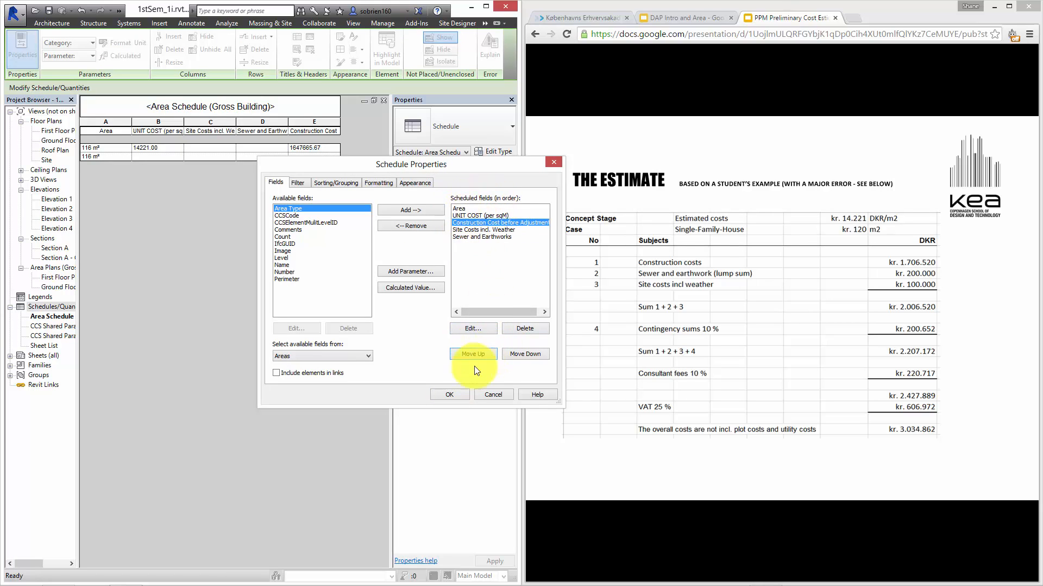
click(451, 394)
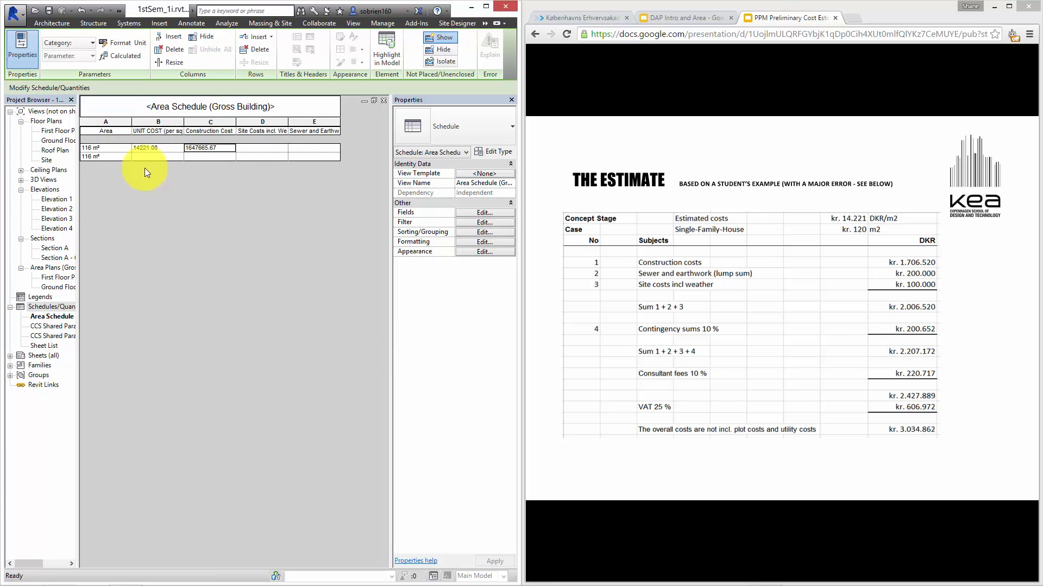
Step: Copy the 14221.00 unit cost from the first area row into the second row
click(158, 148)
drag(166, 148, 113, 157)
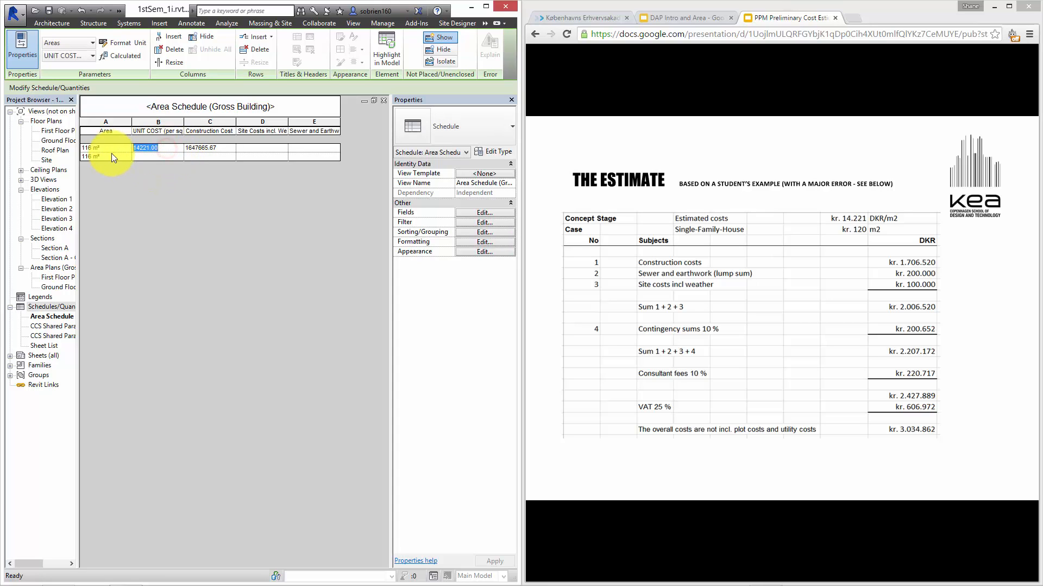
click(168, 155)
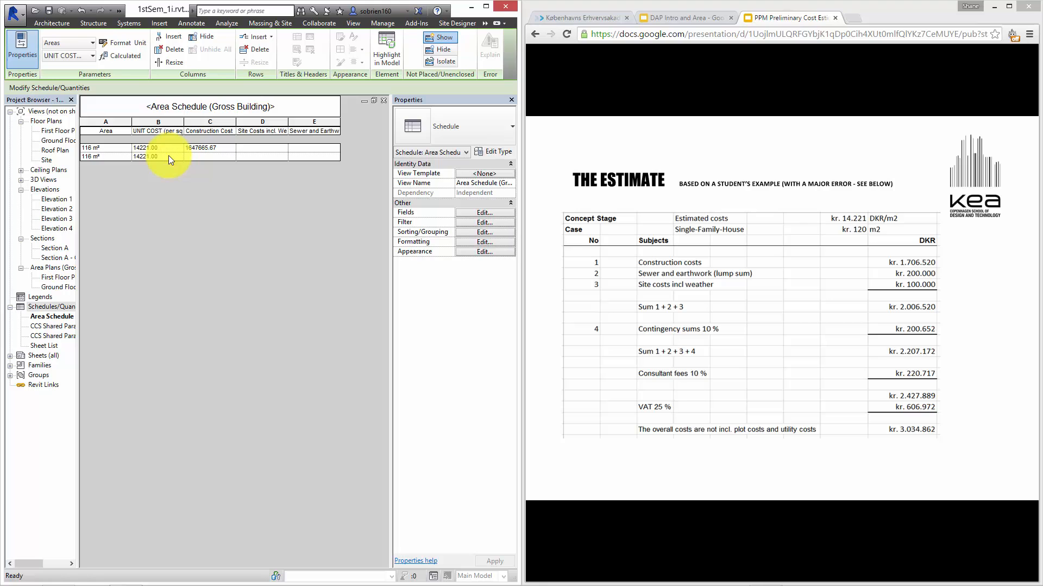
click(233, 159)
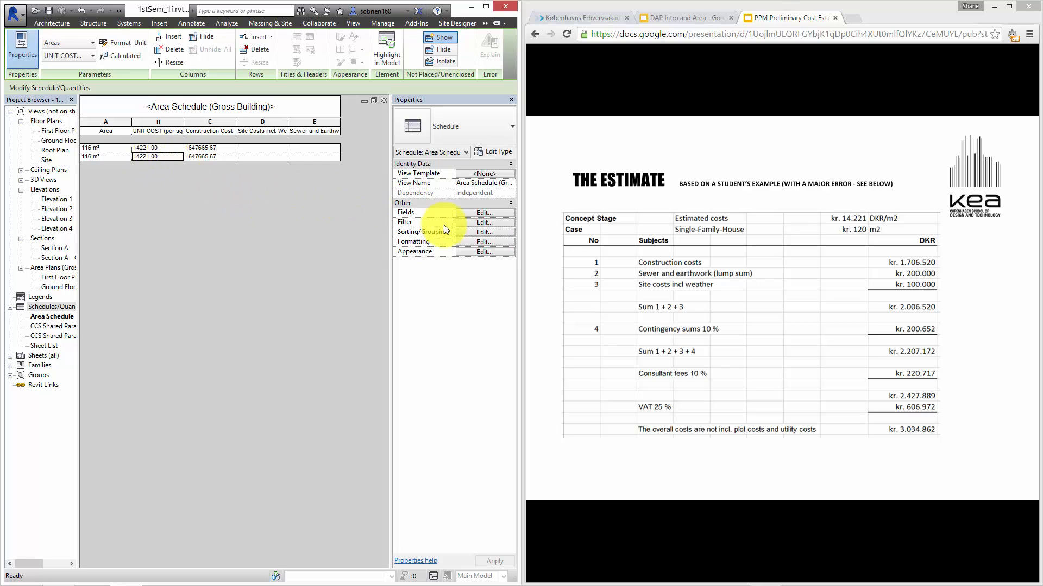
Step: Turn on calculated totals for the Area and Construction Cost before Adjustments fields of the schedule
click(479, 242)
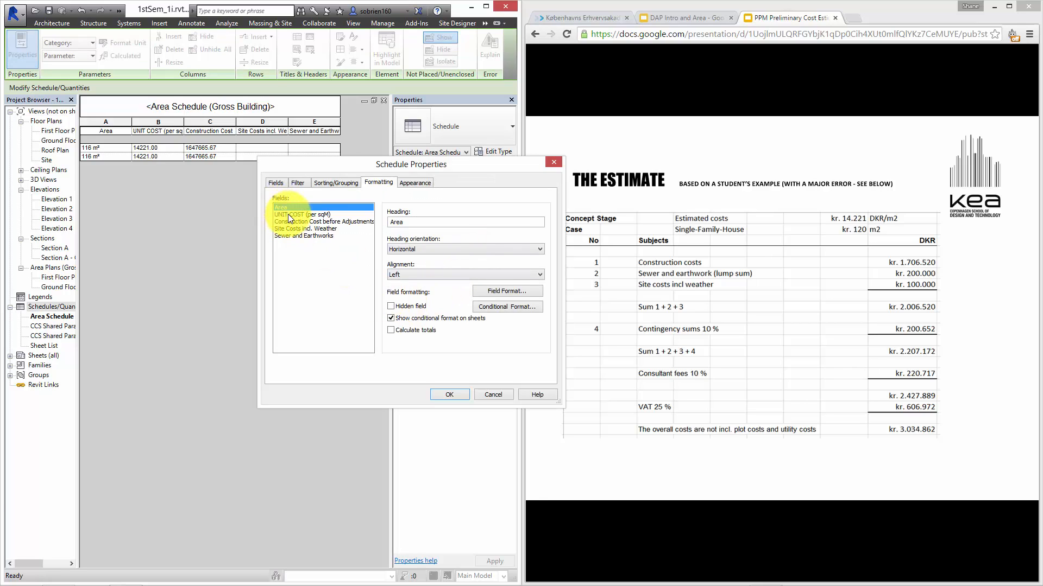
click(390, 330)
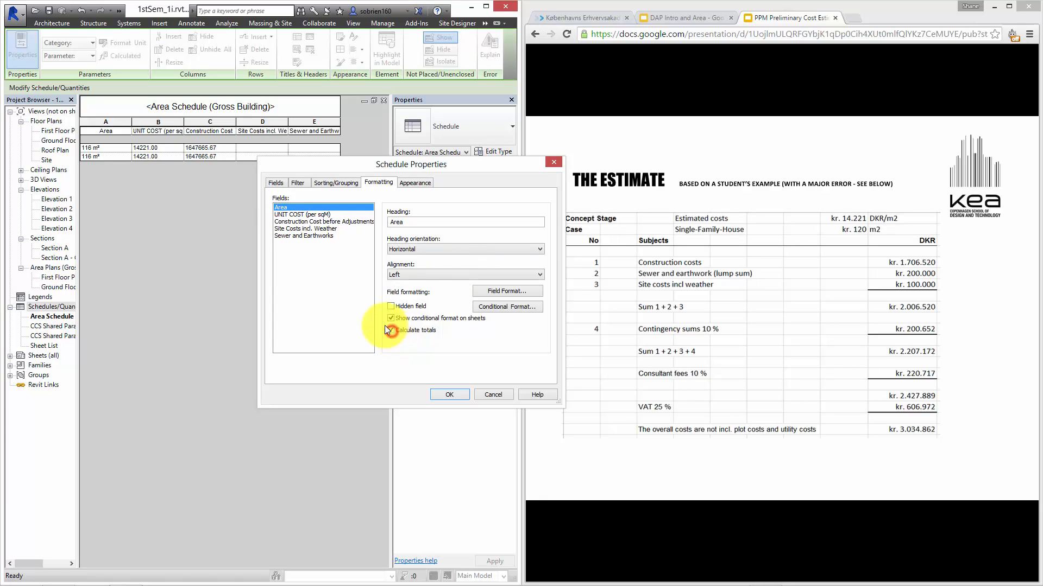
click(302, 221)
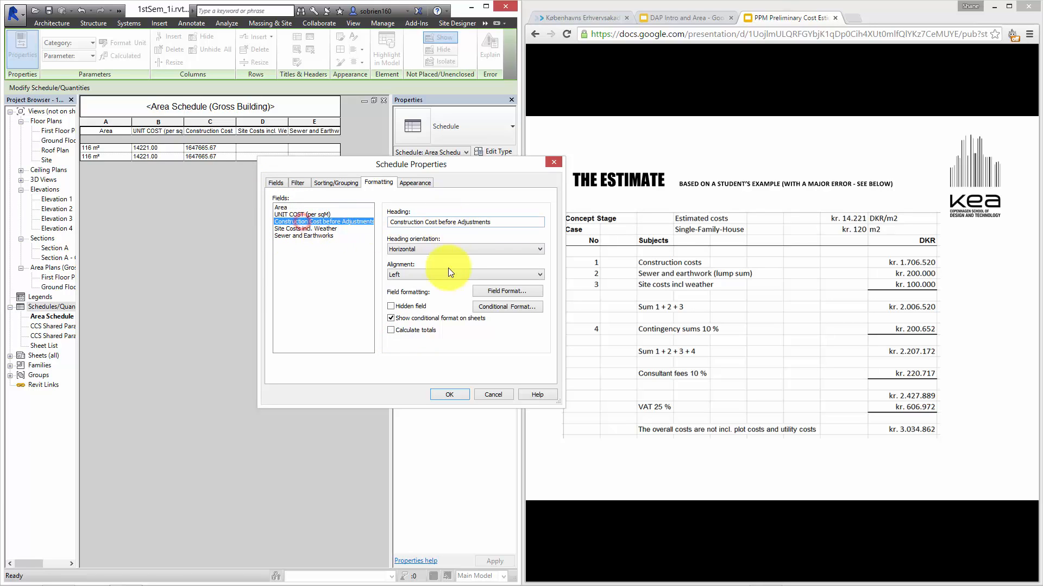
click(390, 330)
click(435, 399)
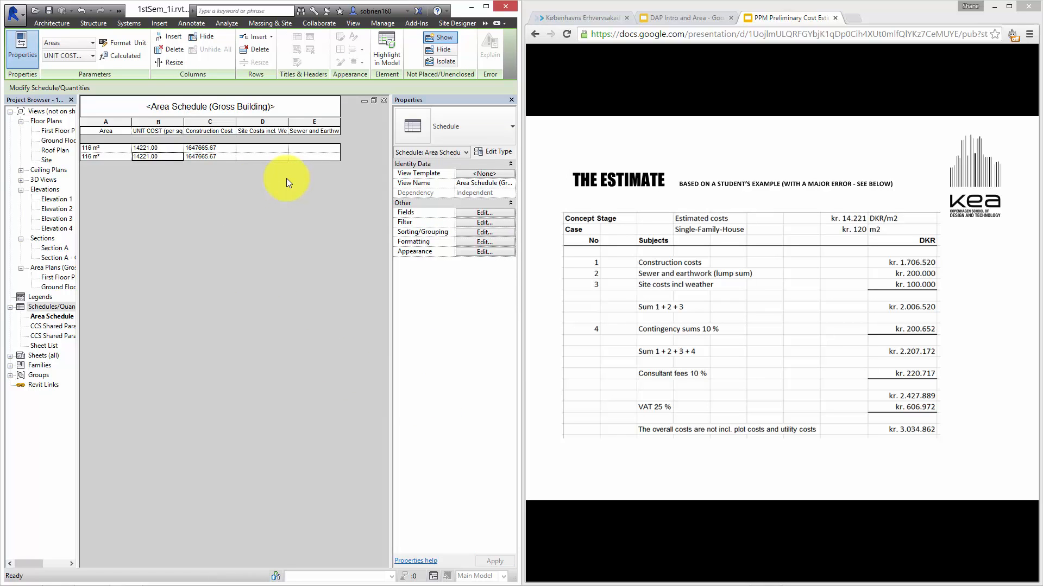
Step: Sort the schedule by Construction Cost before Adjustments, with a footer and grand totals showing title, count, and totals
click(484, 233)
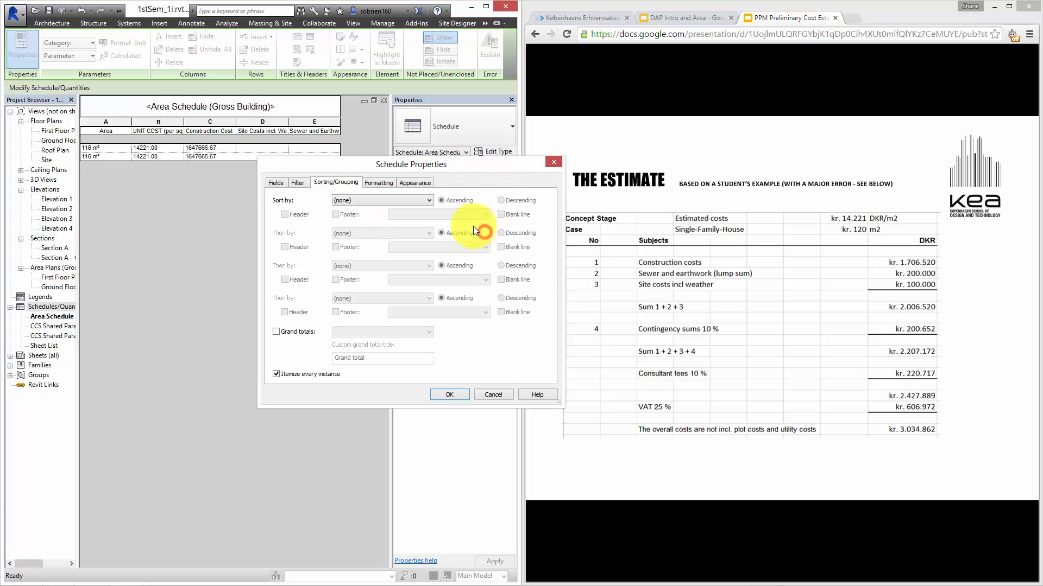
click(300, 183)
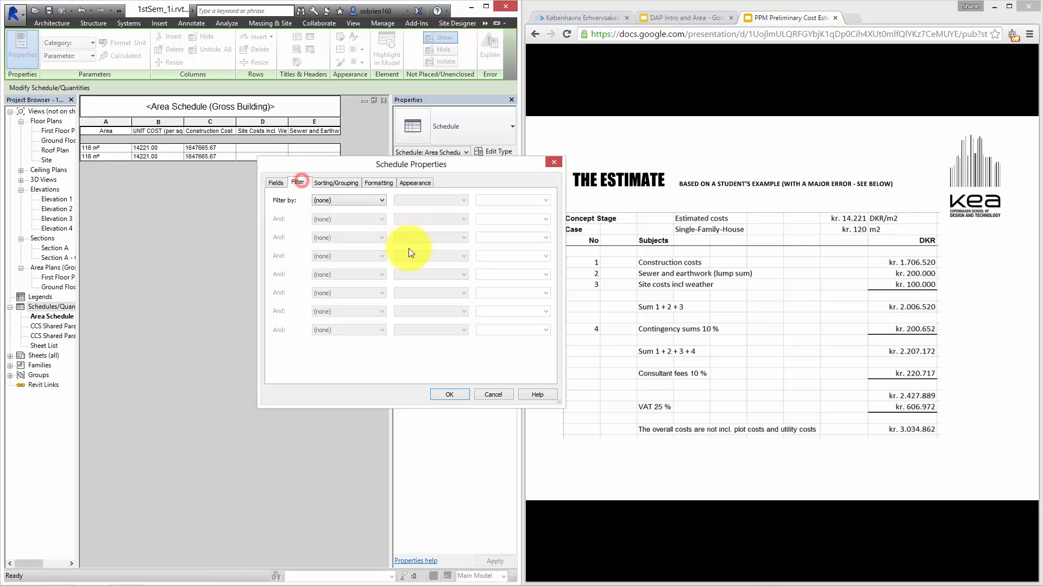
click(350, 184)
click(357, 201)
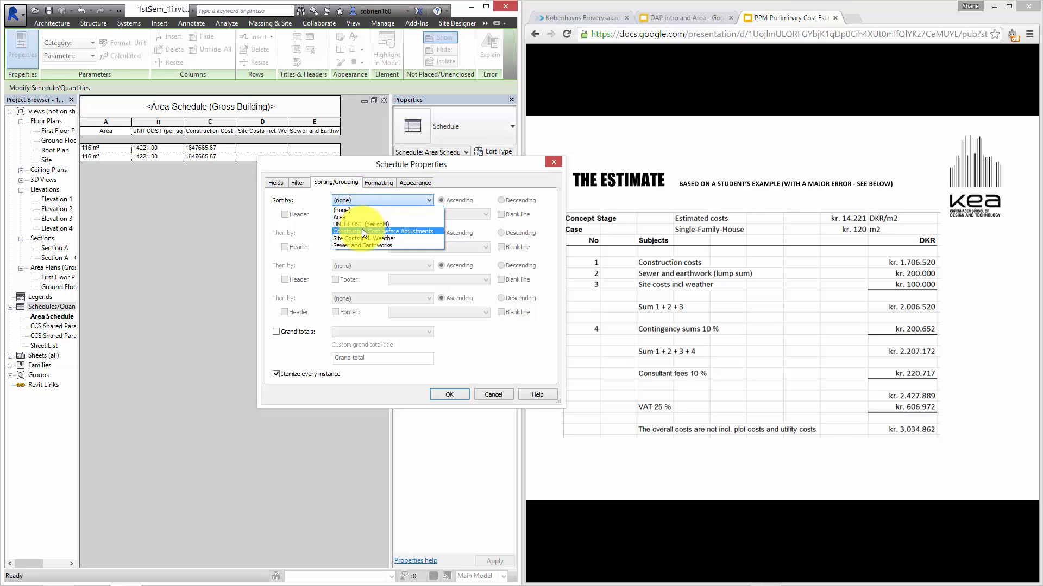
click(362, 230)
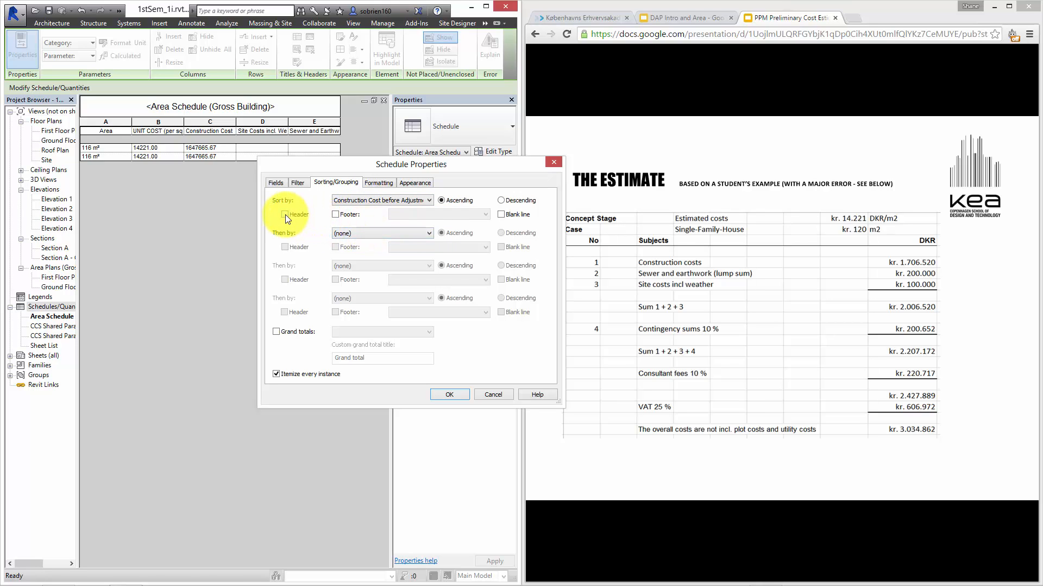
click(335, 216)
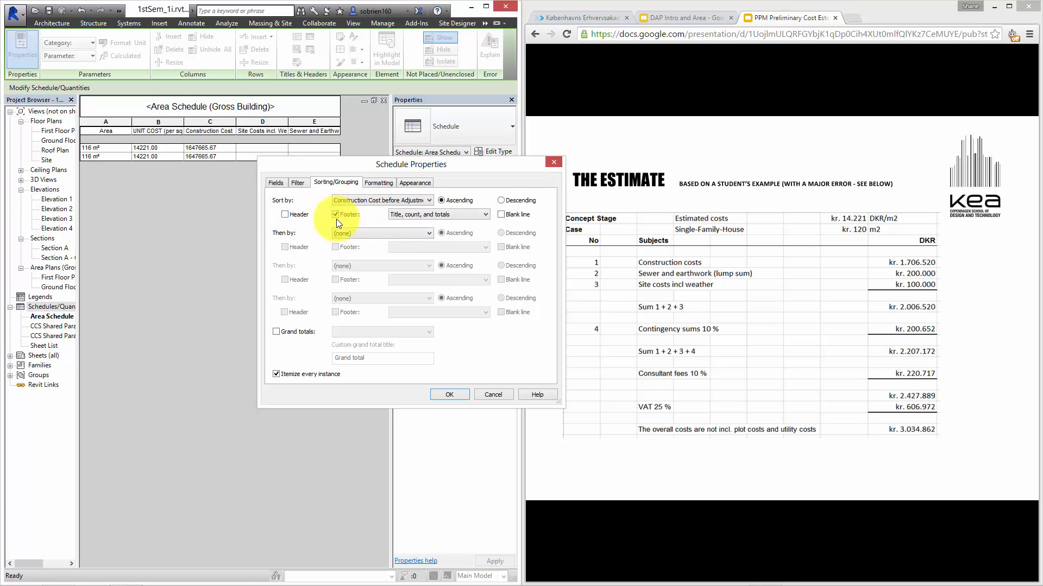
click(276, 332)
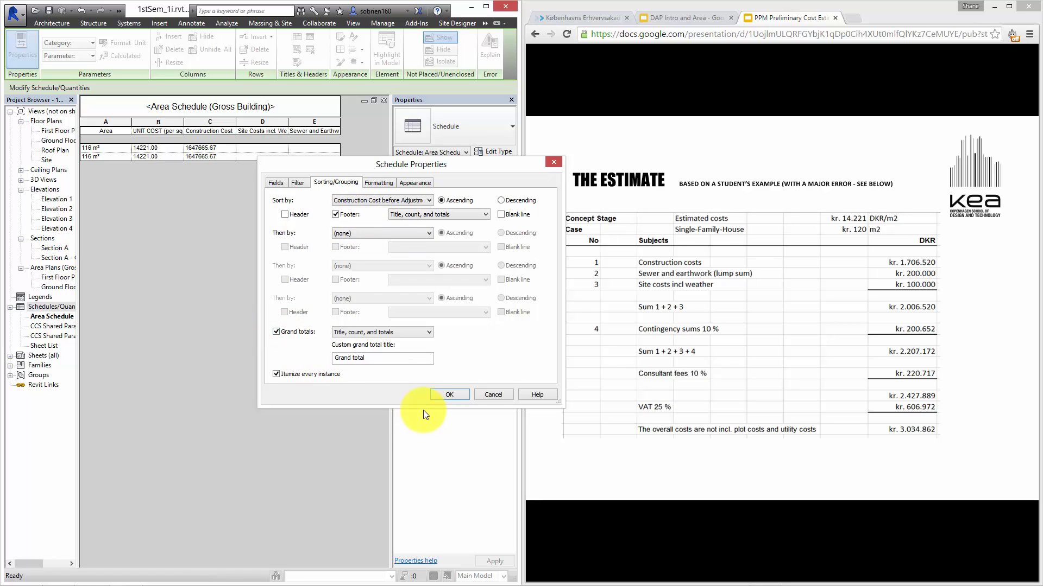
click(448, 395)
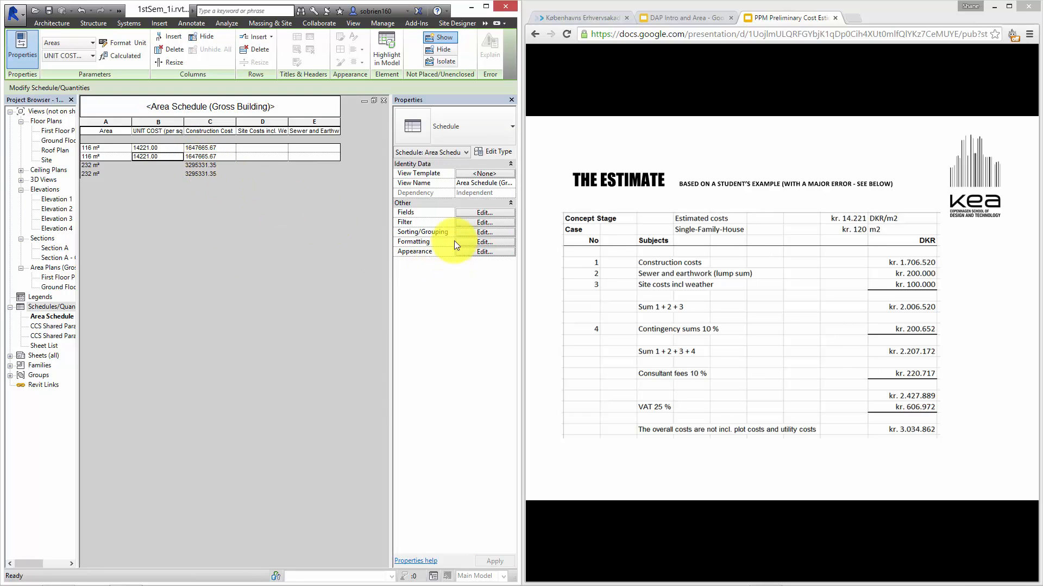
Step: Turn off the schedule's grand totals, keeping the footer of the sort group
click(468, 232)
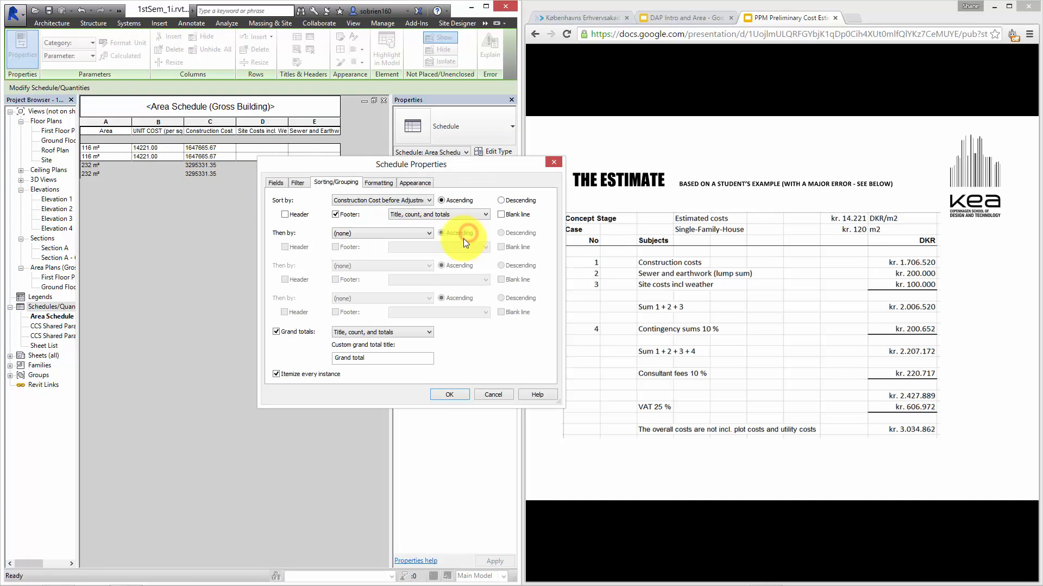
click(276, 331)
click(434, 397)
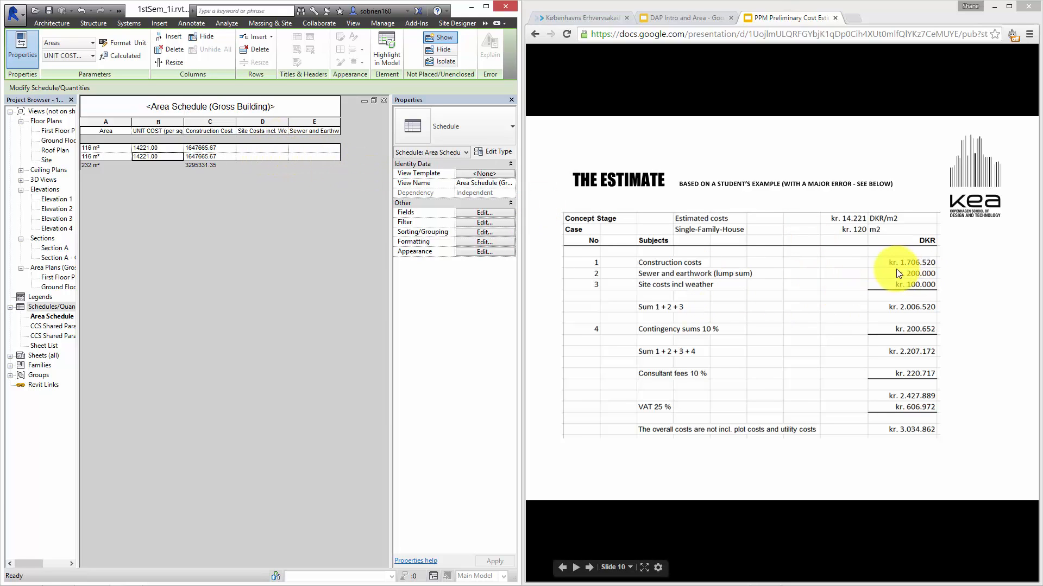
Step: For the first area row, enter 200000.00 as Site Costs incl. Weather and 100000.00 as Sewer and Earthworks
click(263, 149)
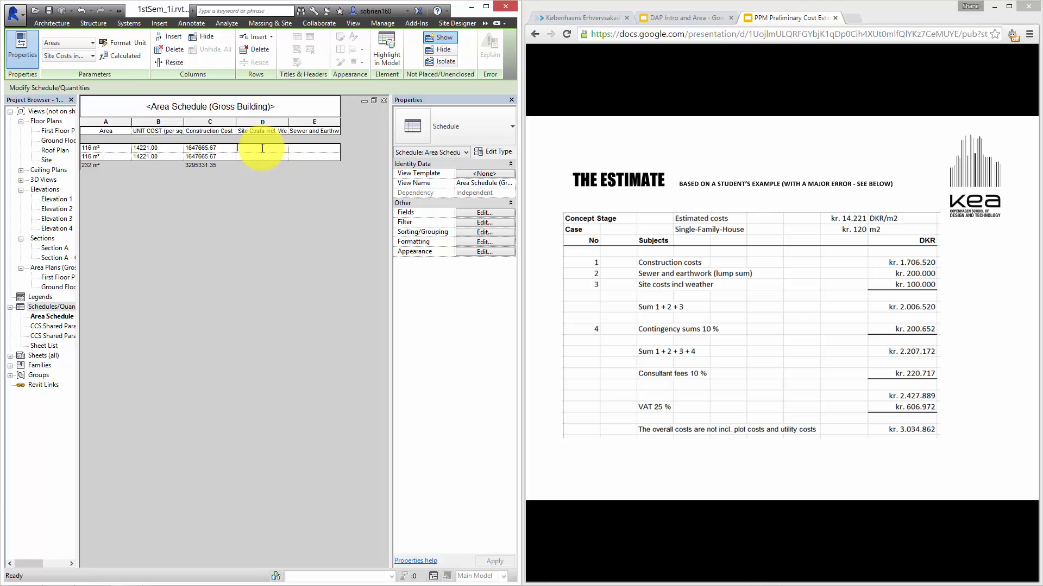
text(200000.00)
click(313, 148)
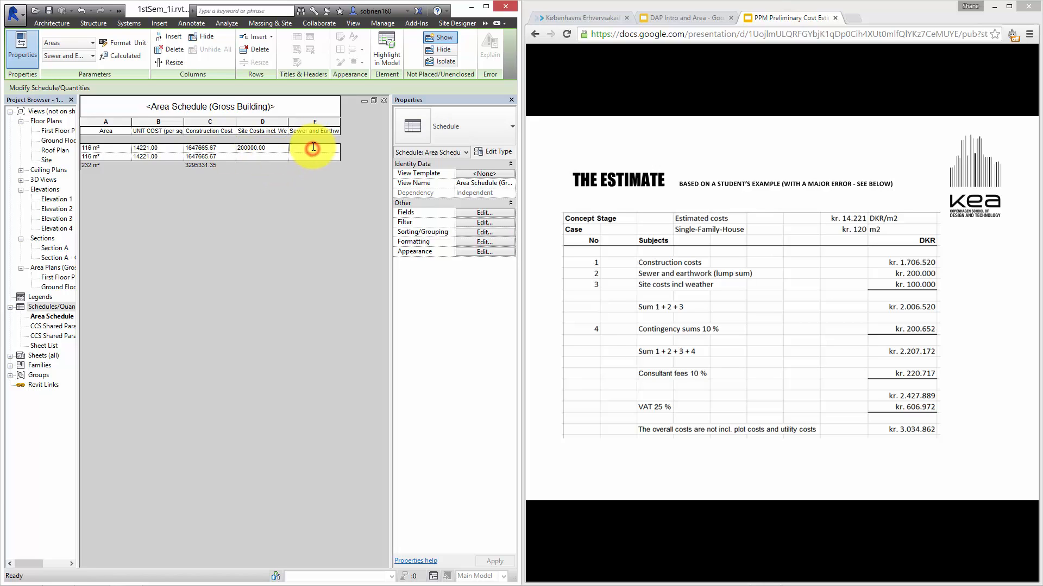
text(10000)
text(.)
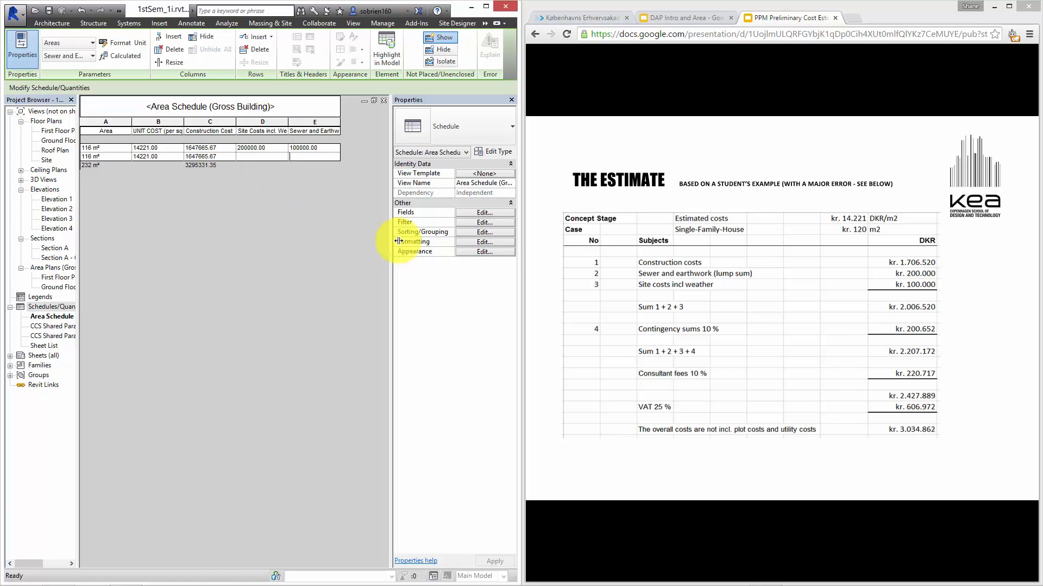
Step: Start a new calculated value in the schedule fields named Sum 1+2+3, with Currency as its type
click(465, 214)
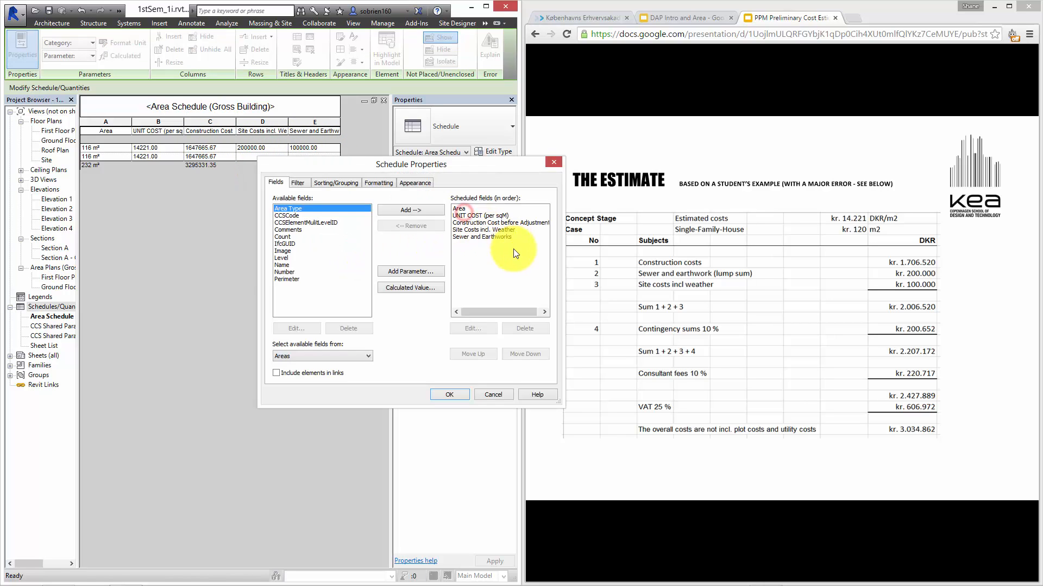
click(416, 289)
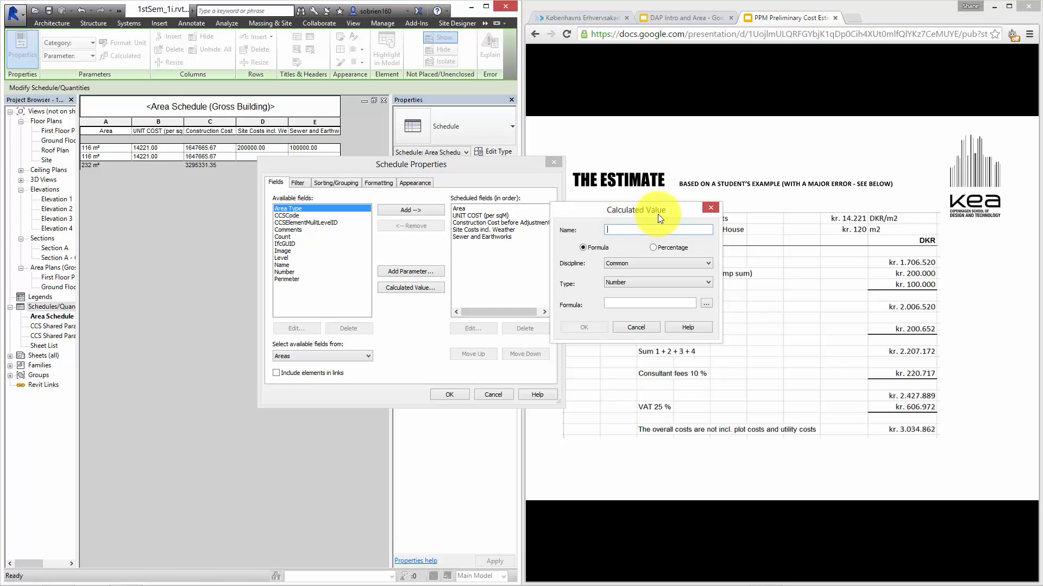
mouse_move(645, 206)
mouse_down()
mouse_move(497, 194)
mouse_move(643, 209)
mouse_up()
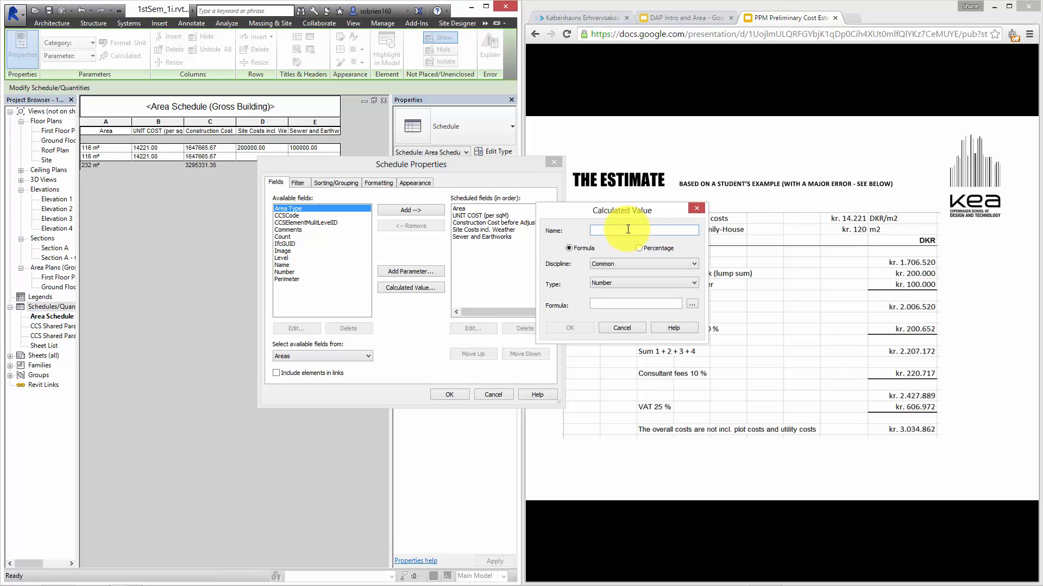
text(u)
key(BackSpace)
text(Sum 1+2+3)
click(647, 282)
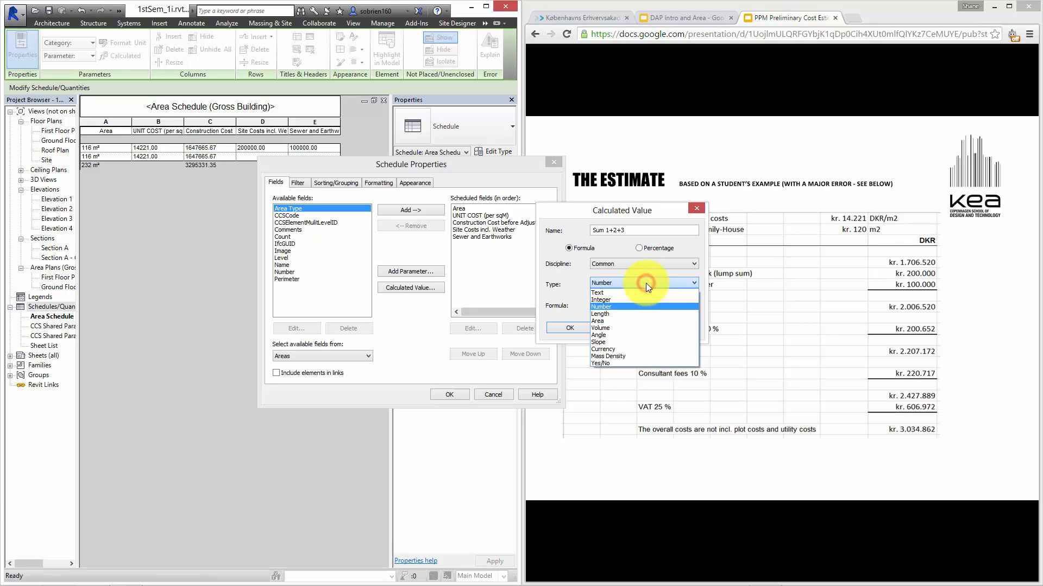
click(621, 349)
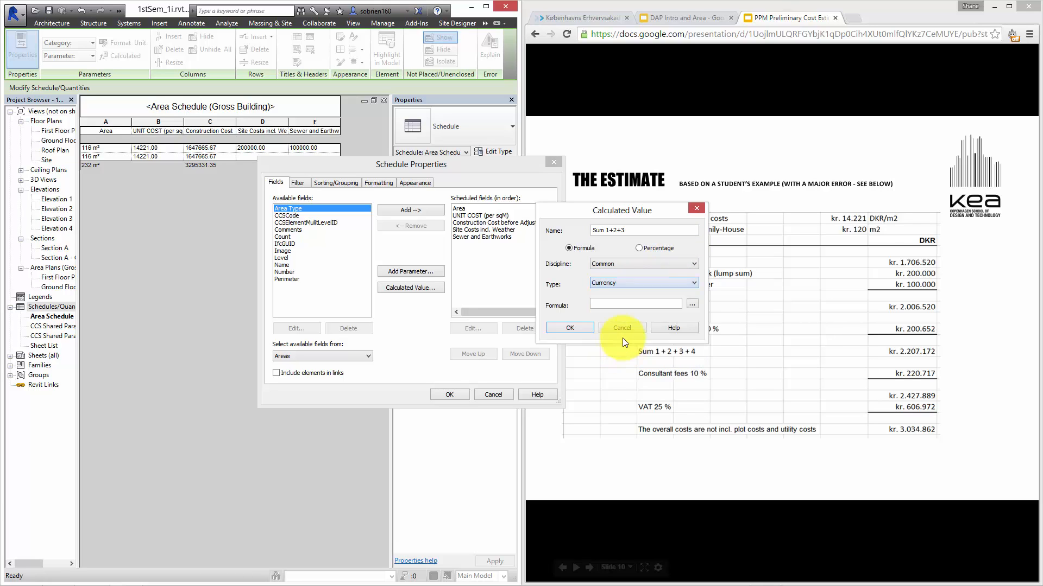
Step: Define the Sum 1+2+3 formula as Construction Cost before Adjustments+Site Costs incl. Weather+Sewer and Earthworks and apply it to the schedule
click(626, 302)
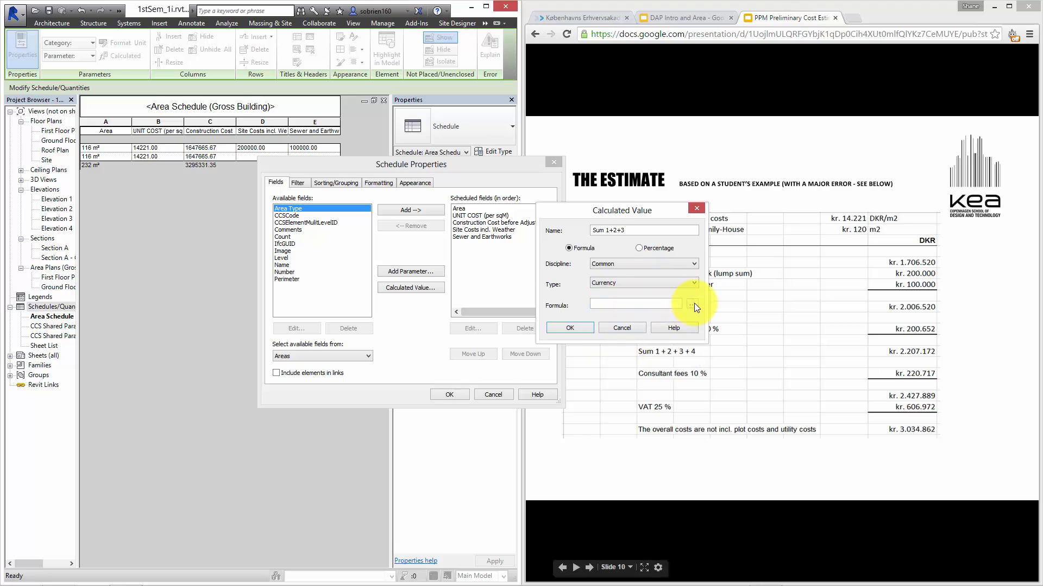
click(692, 304)
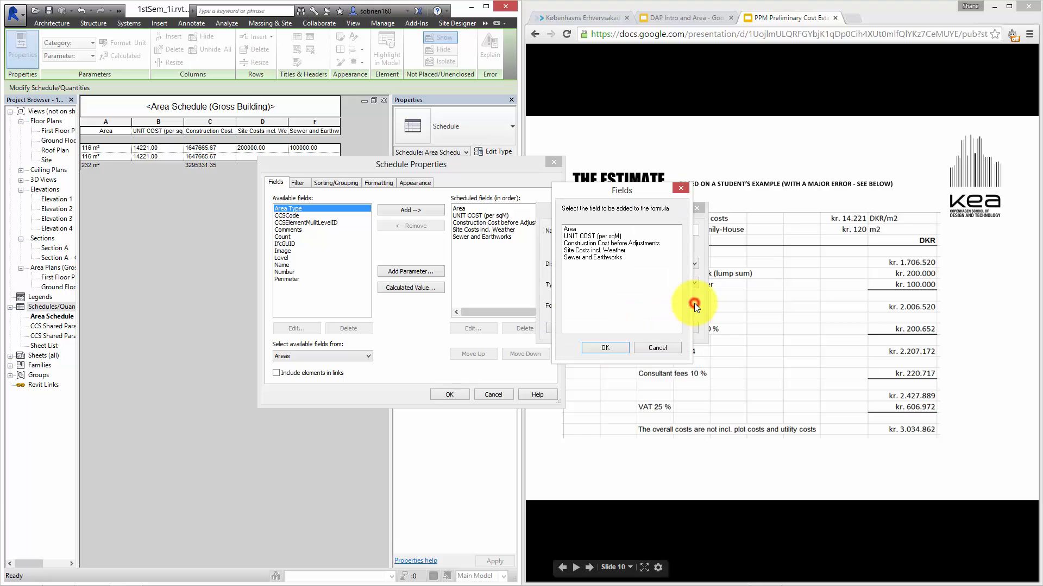
click(630, 243)
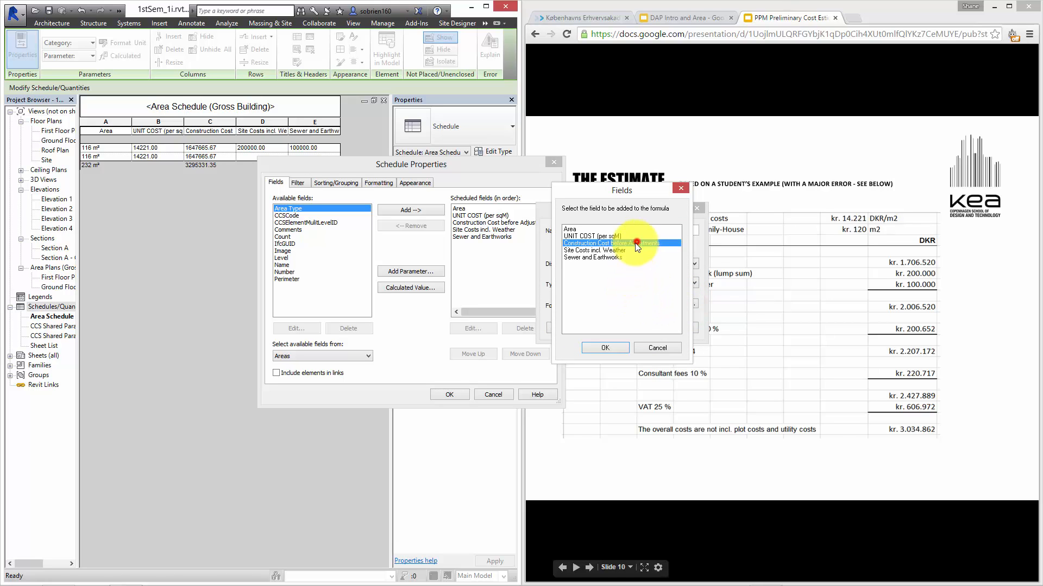
click(613, 349)
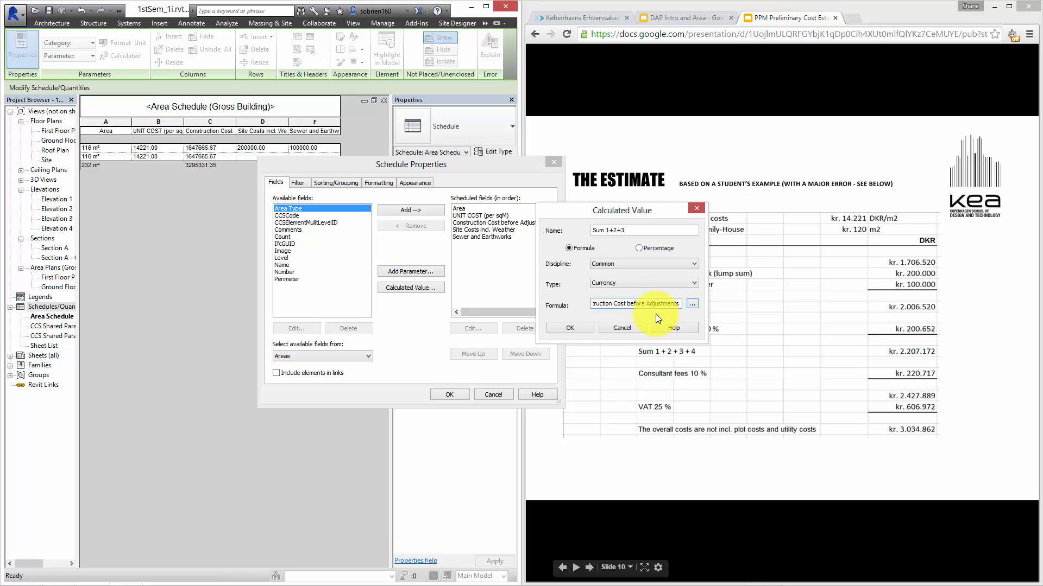
text(+)
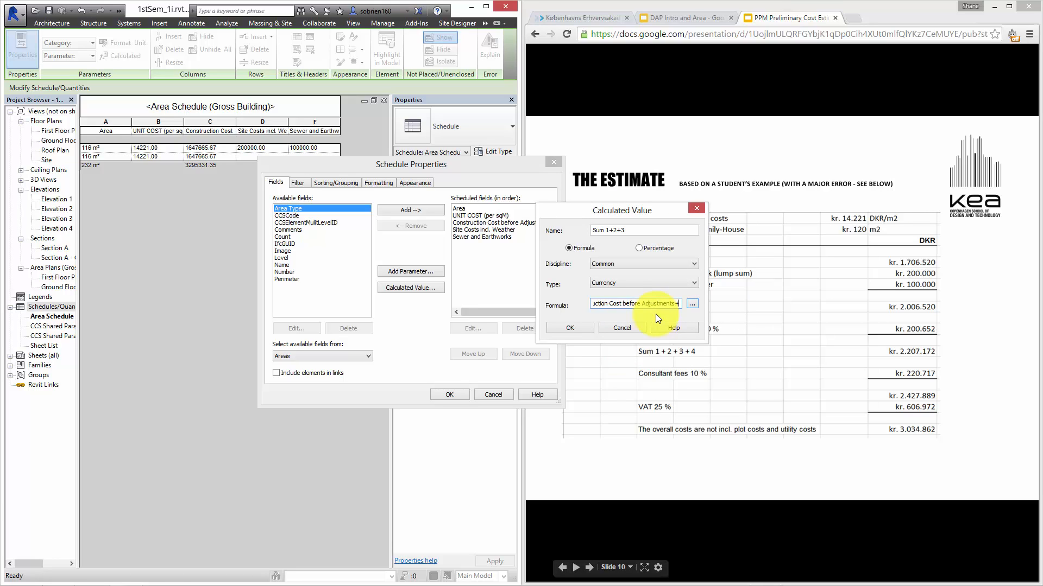
click(692, 304)
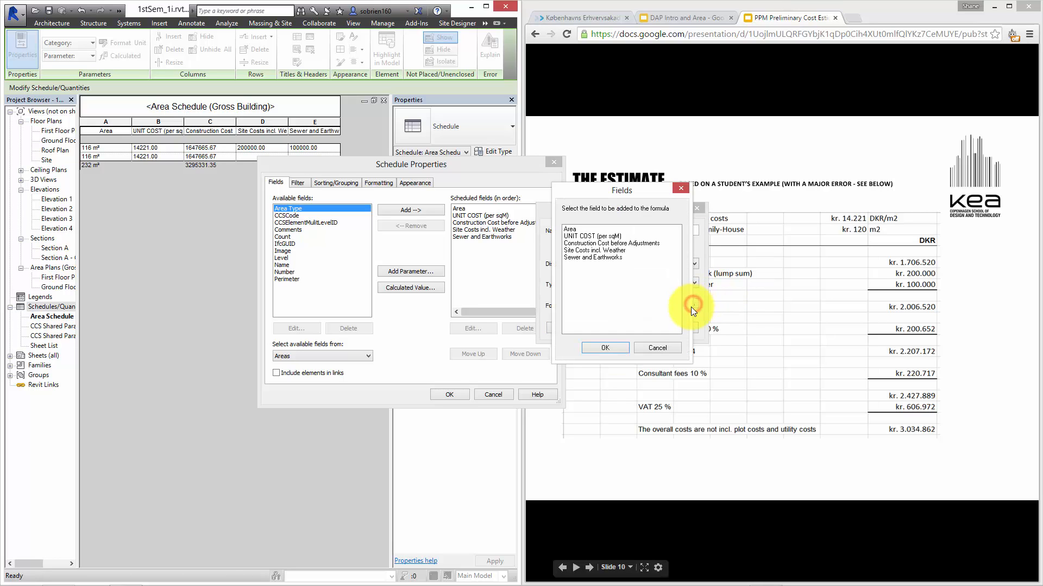
click(611, 250)
click(605, 348)
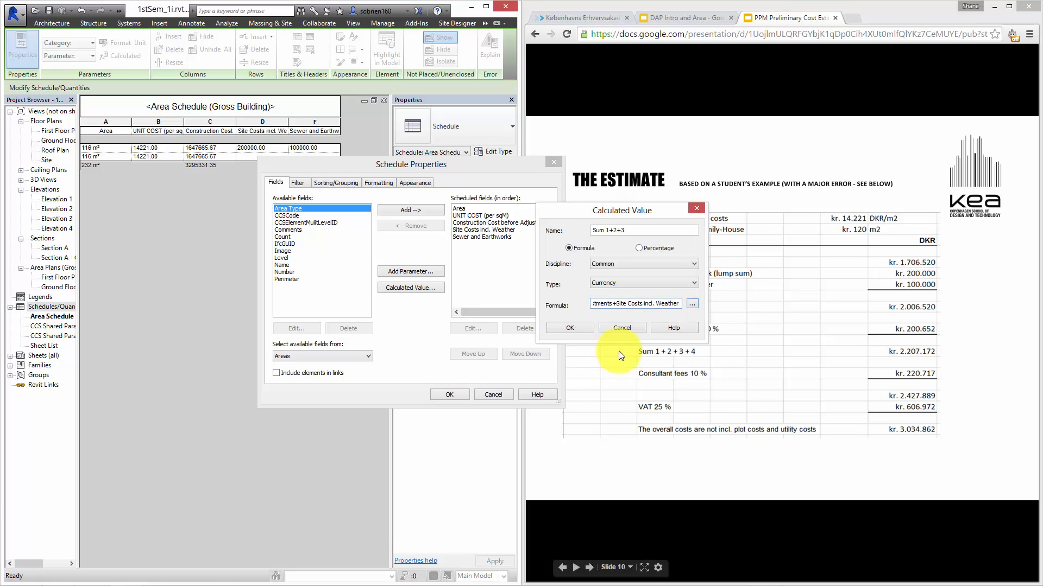
text(+)
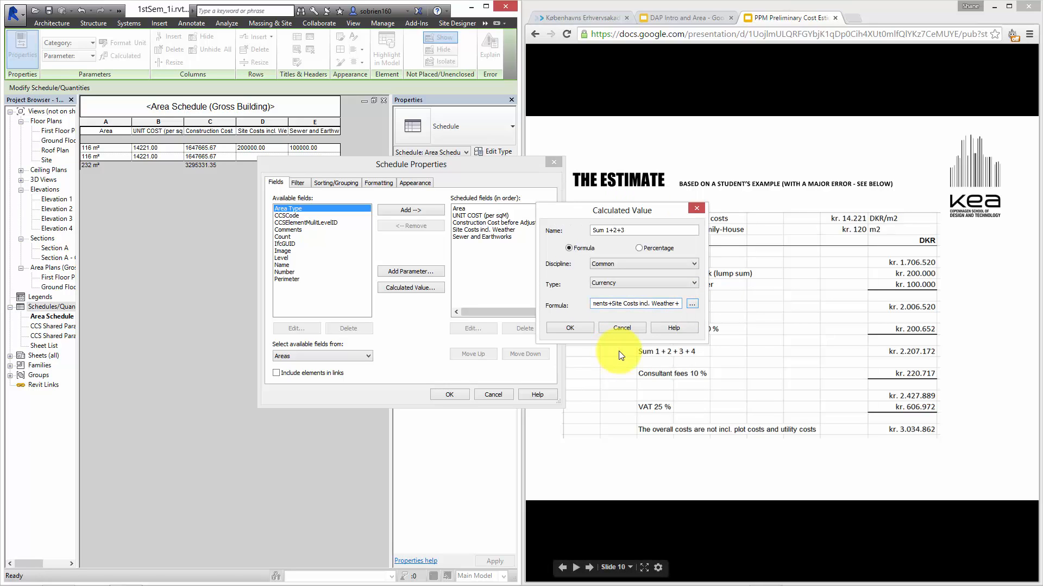
click(688, 301)
click(617, 257)
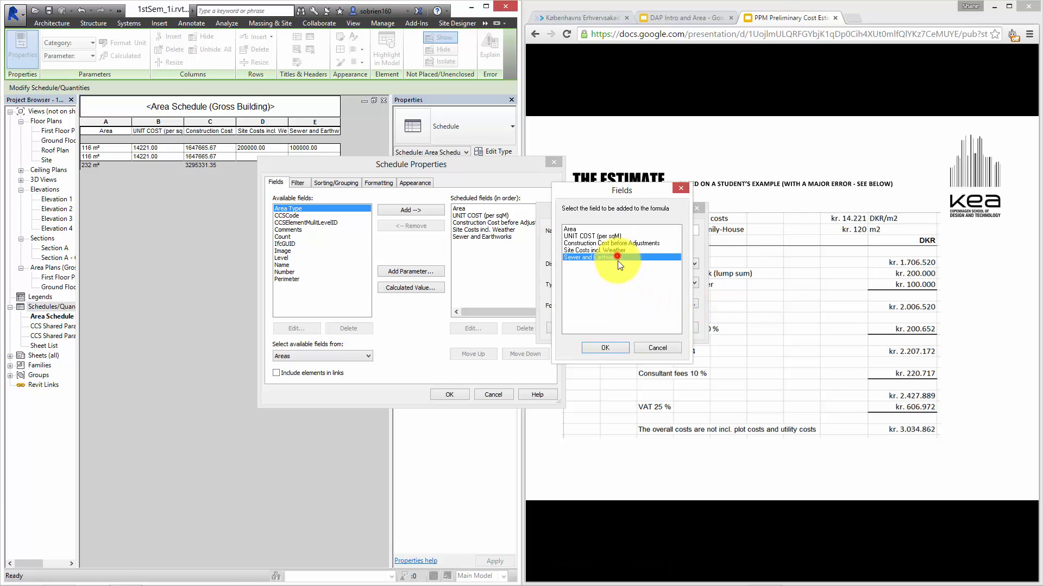
click(611, 350)
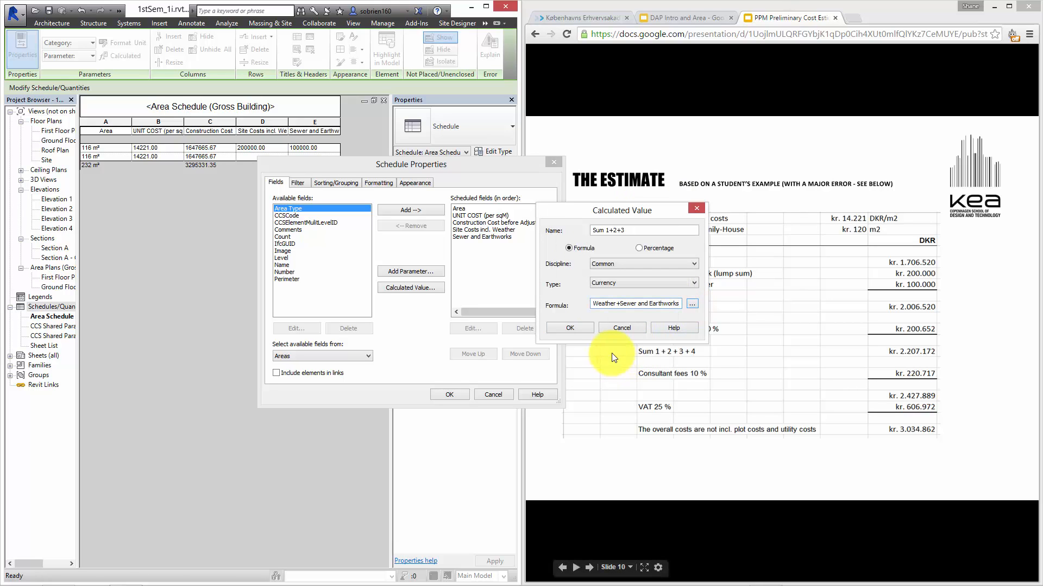
click(583, 329)
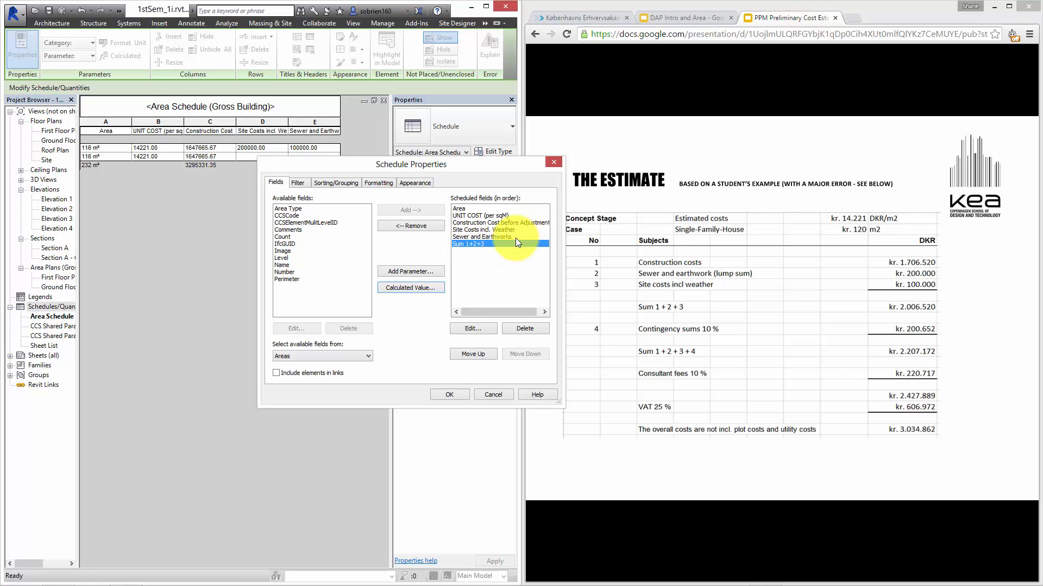
click(449, 393)
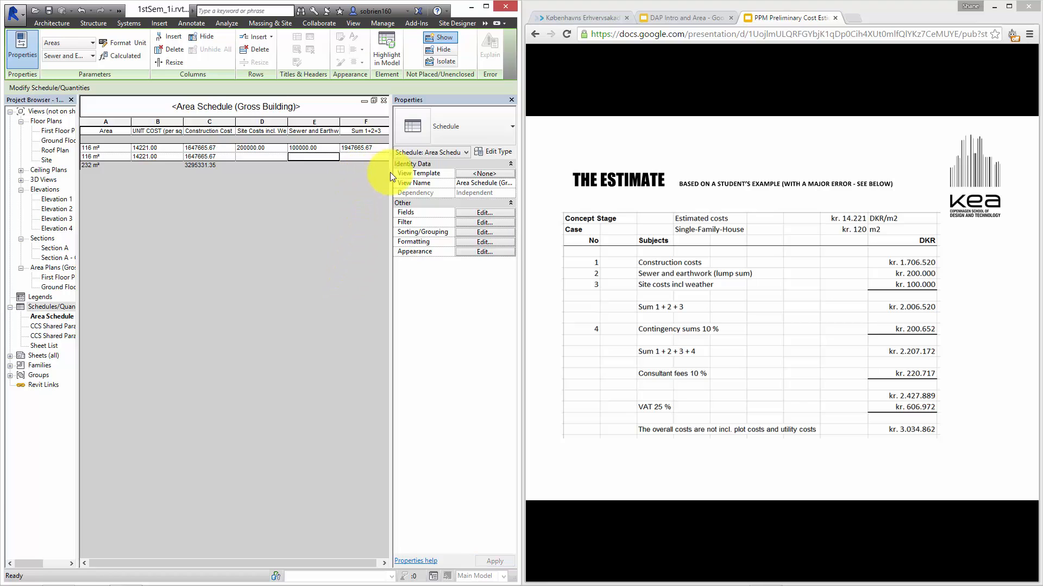
Step: For the second area row, enter 0 as both Site Costs incl. Weather and Sewer and Earthworks
drag(391, 171, 395, 172)
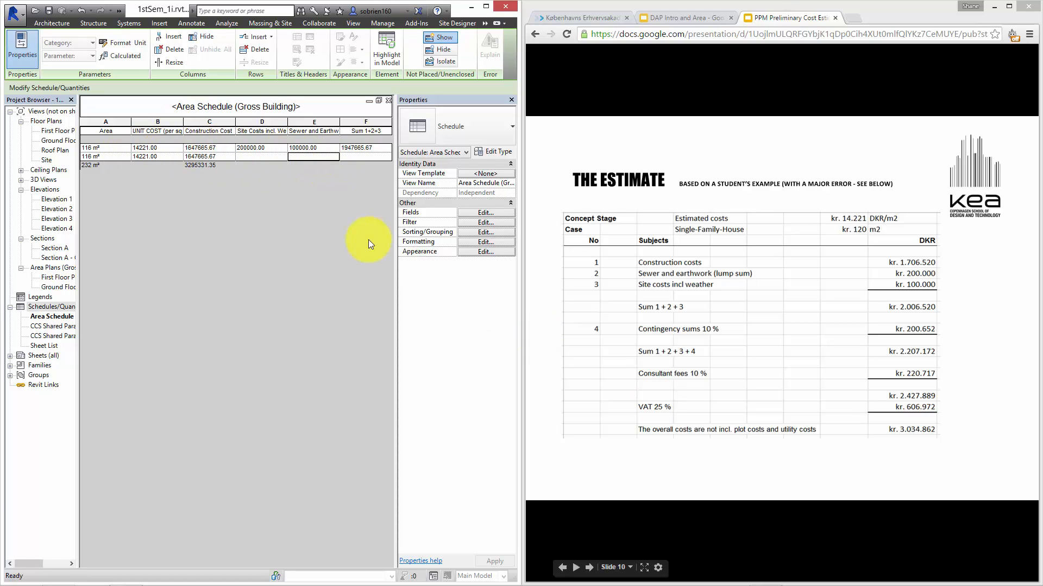
click(275, 156)
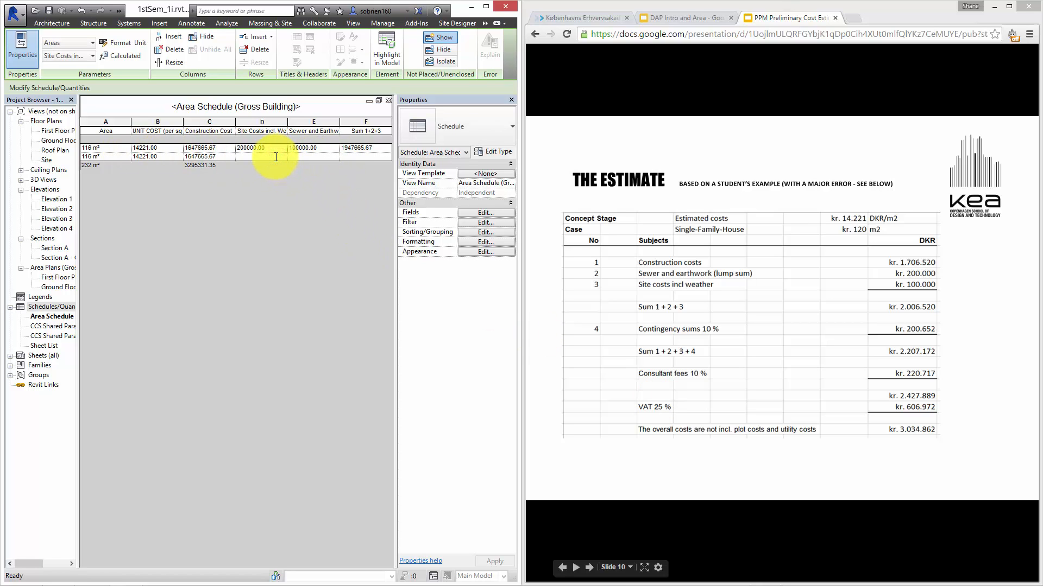
text(0)
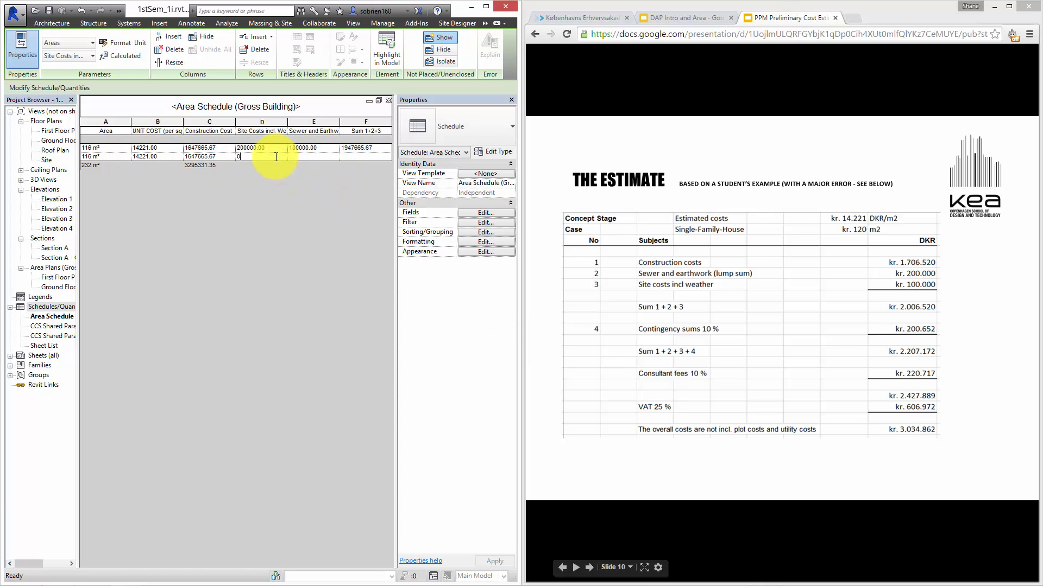
click(327, 154)
text(0)
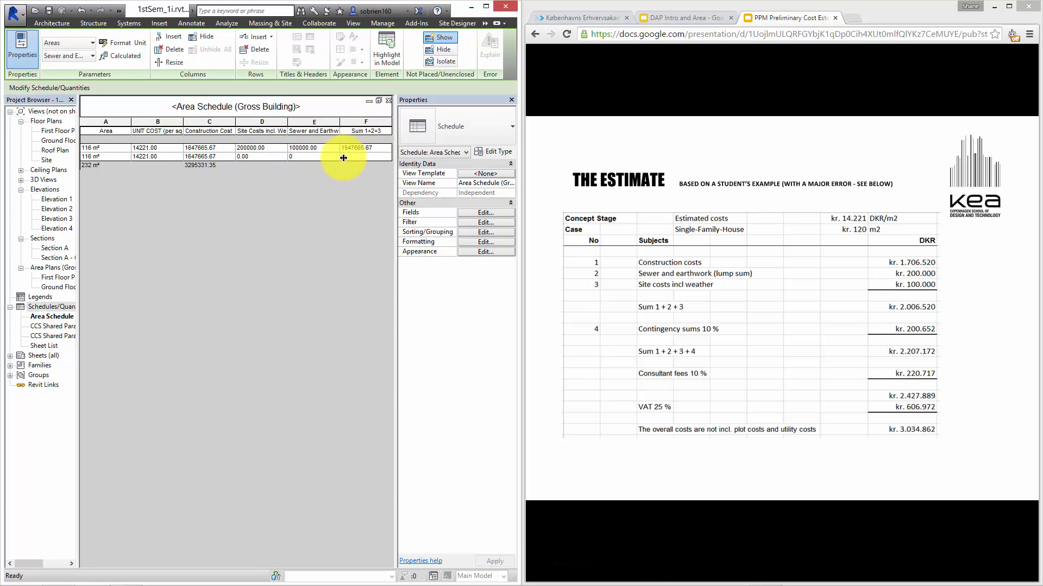
click(345, 158)
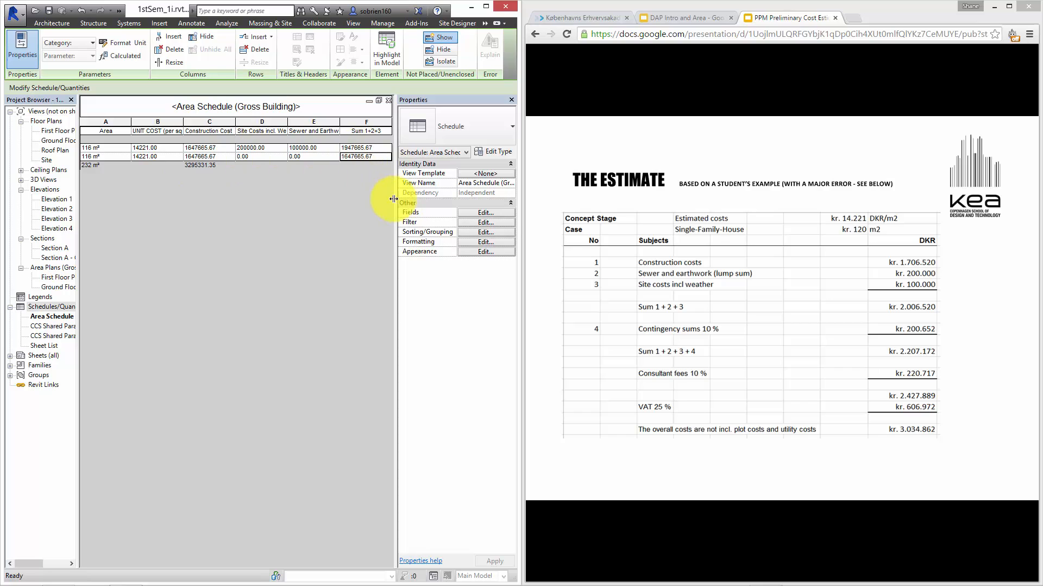
Step: Turn on calculated totals for the Sum 1+2+3 field in the schedule's formatting
click(472, 214)
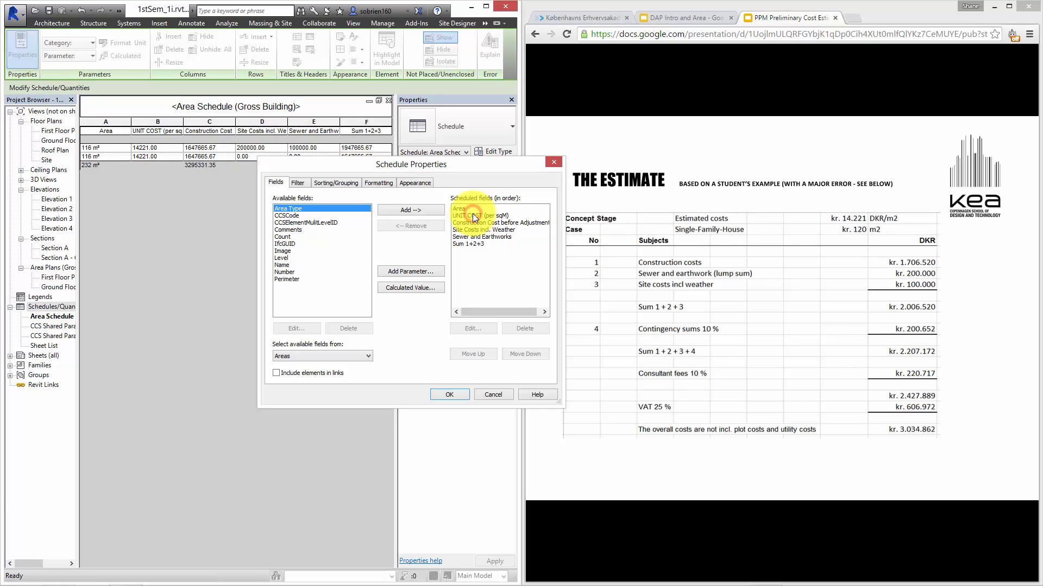
click(373, 184)
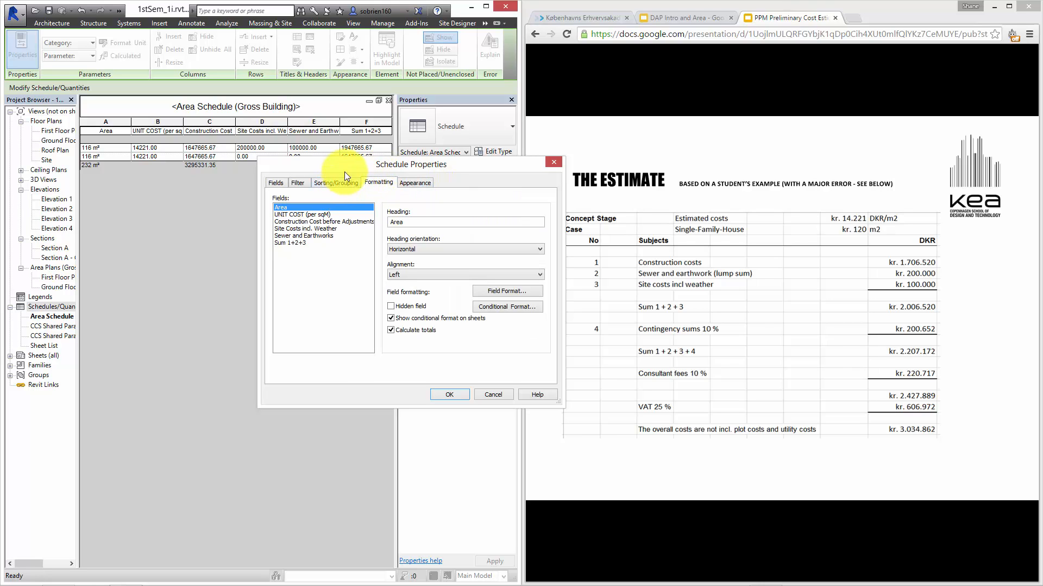
click(291, 242)
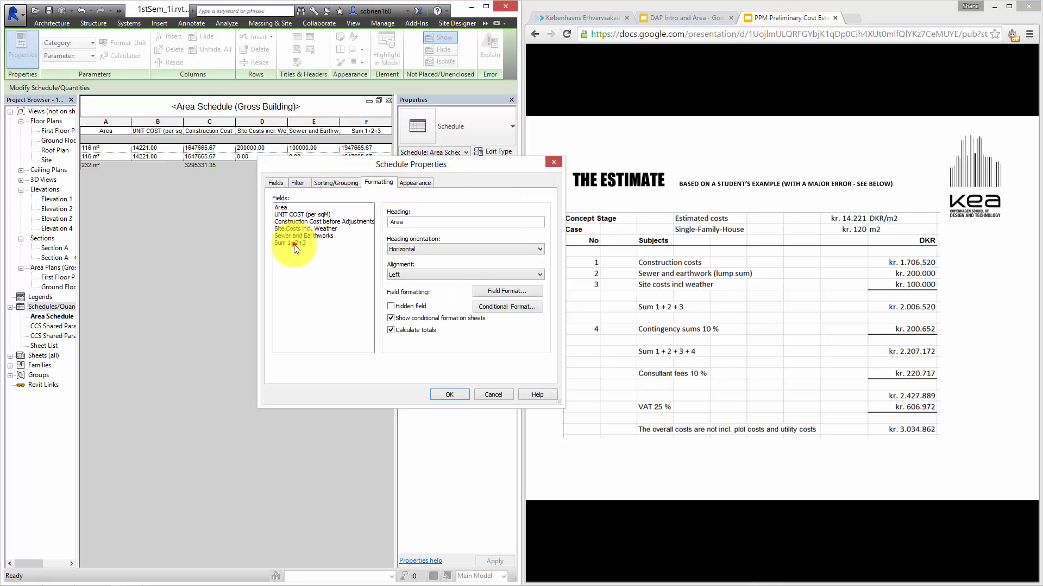
click(391, 330)
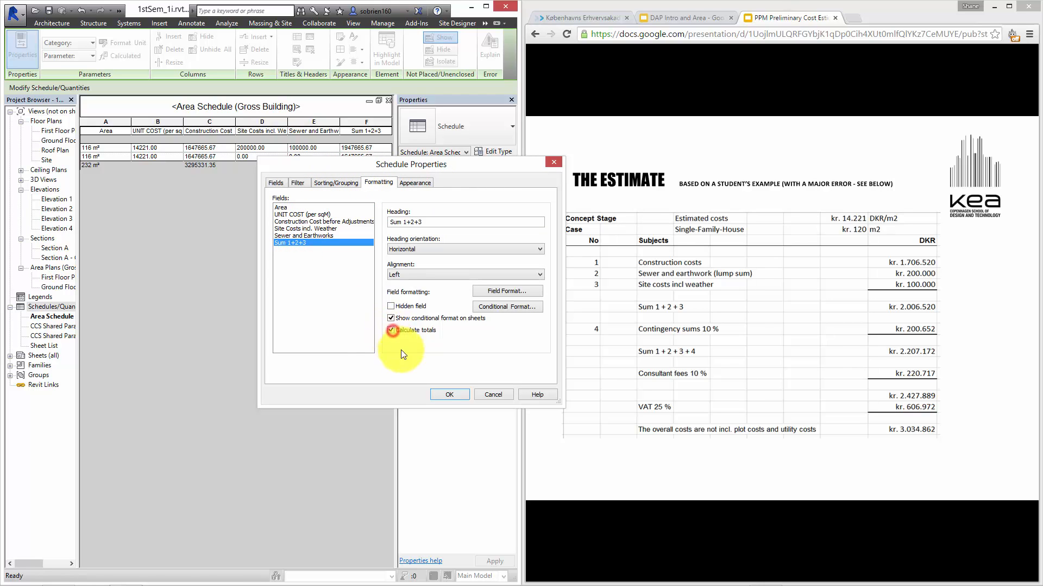
click(448, 395)
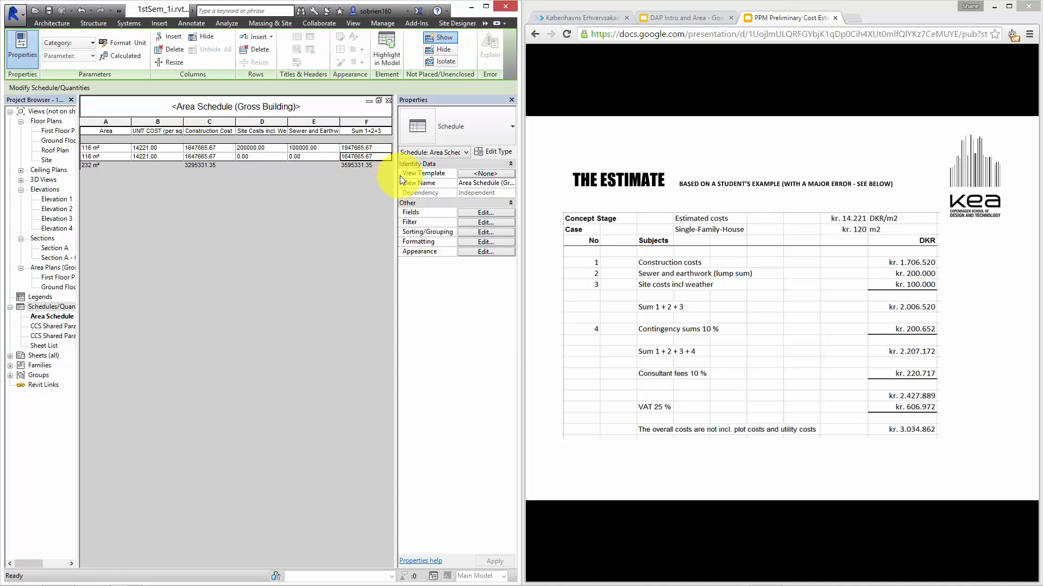
Step: Bring up the geographic price variation slide and add a Number project parameter named Geographic Price Variation to the schedule, grouped under Other
click(522, 328)
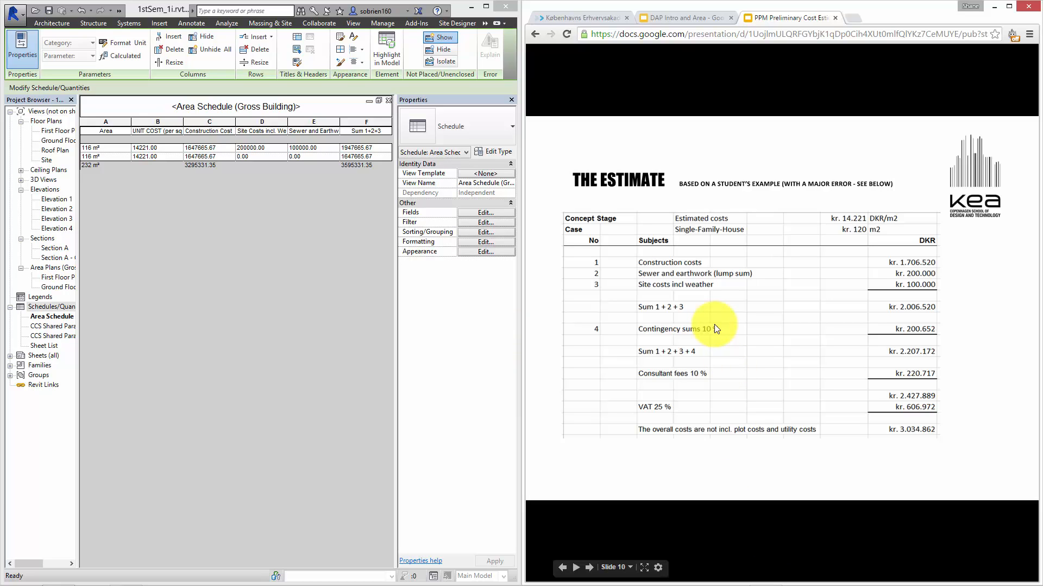
click(955, 299)
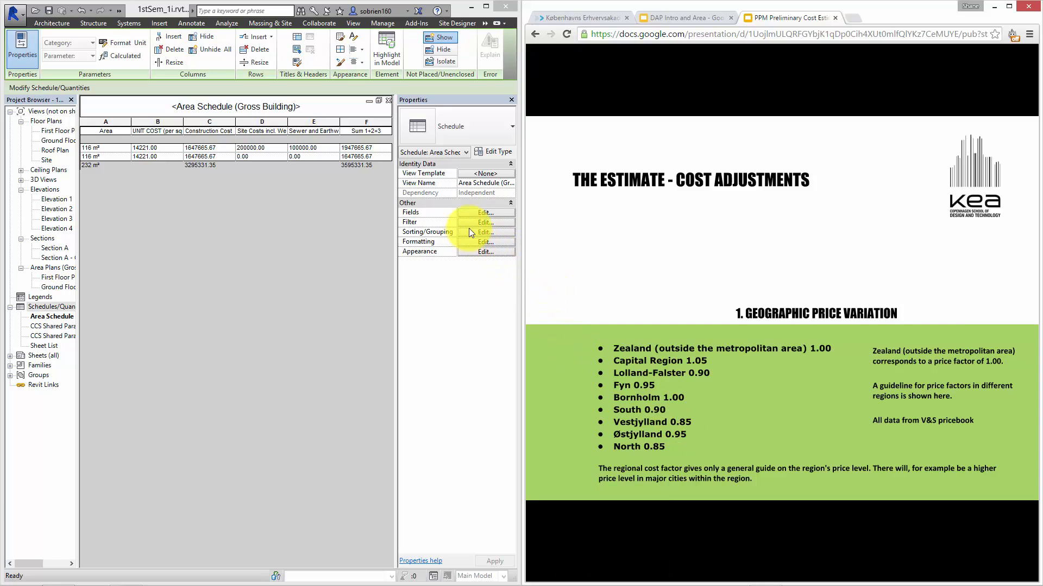
click(487, 212)
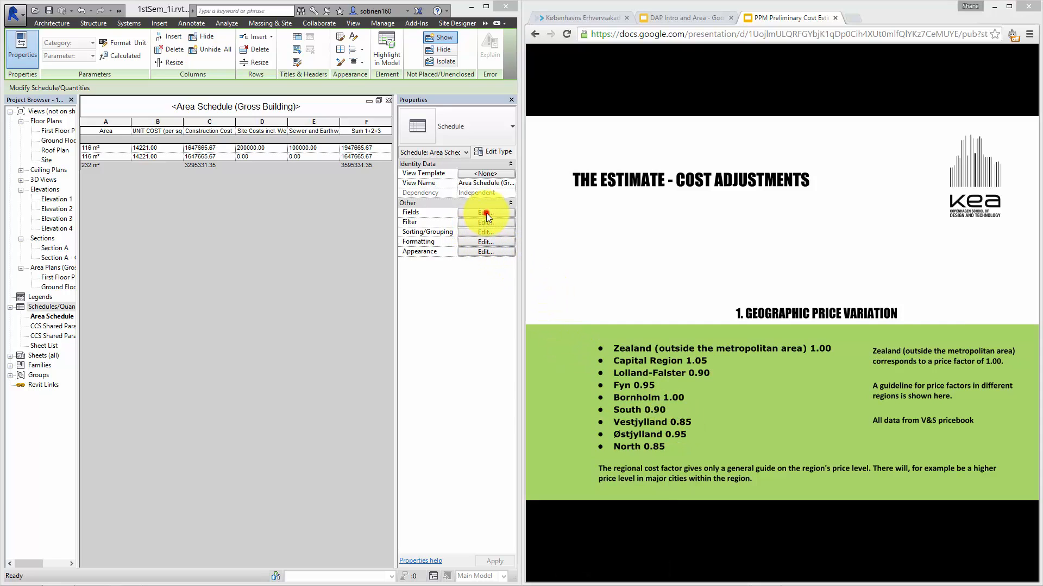
click(419, 273)
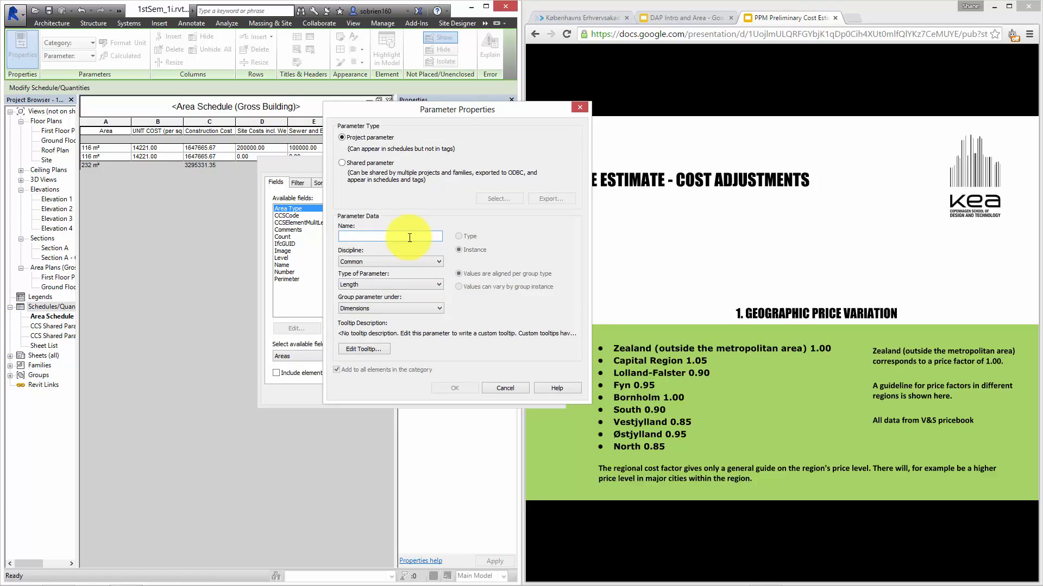
text(Geographic Price Variation)
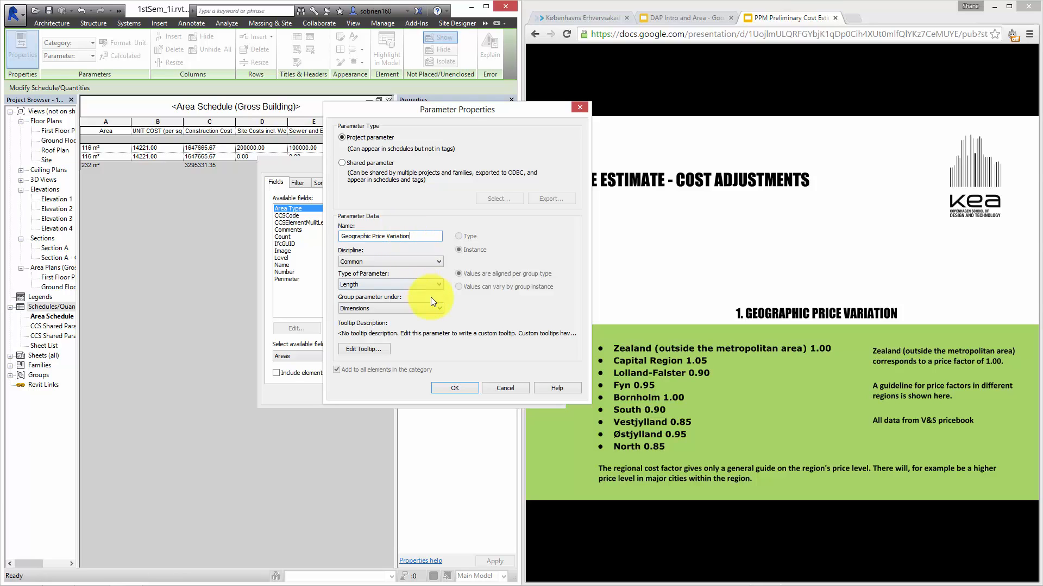
click(438, 285)
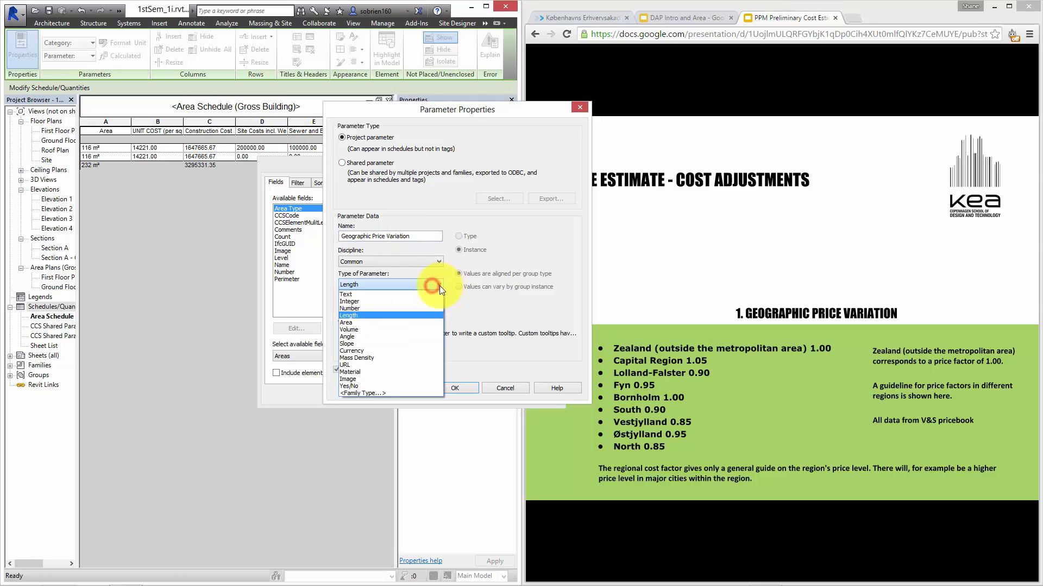
click(382, 310)
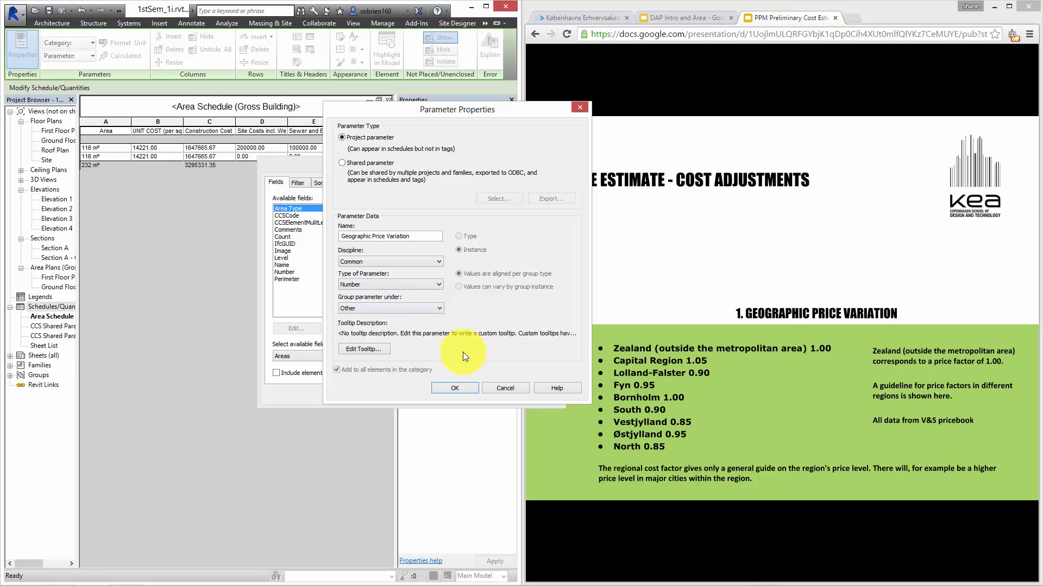
click(465, 387)
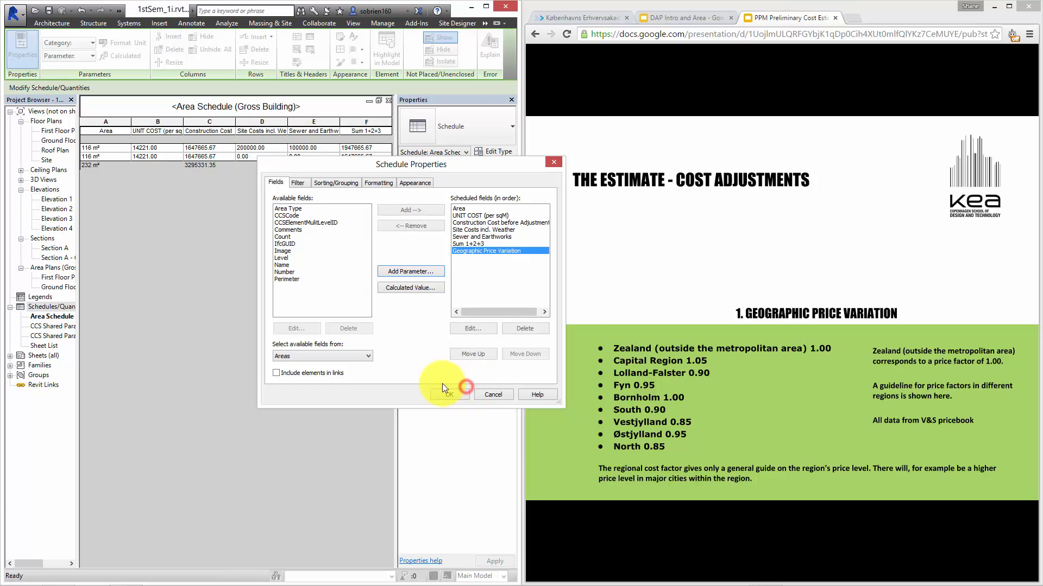
Step: Start a new calculated value in the schedule fields named Product with geographic variation, with Currency as its type
click(410, 288)
click(639, 231)
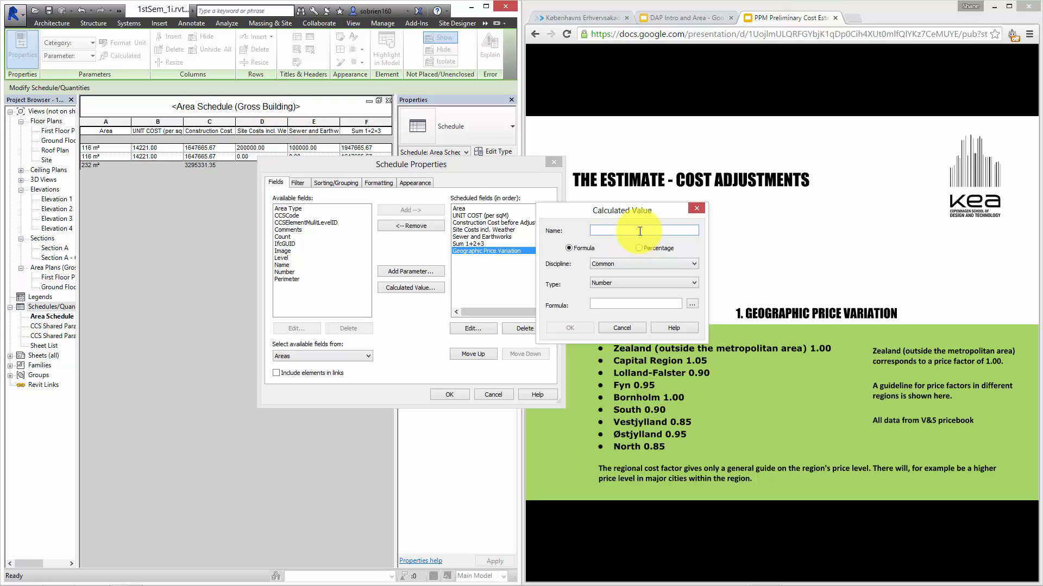
text(Product with geographic variation)
click(675, 281)
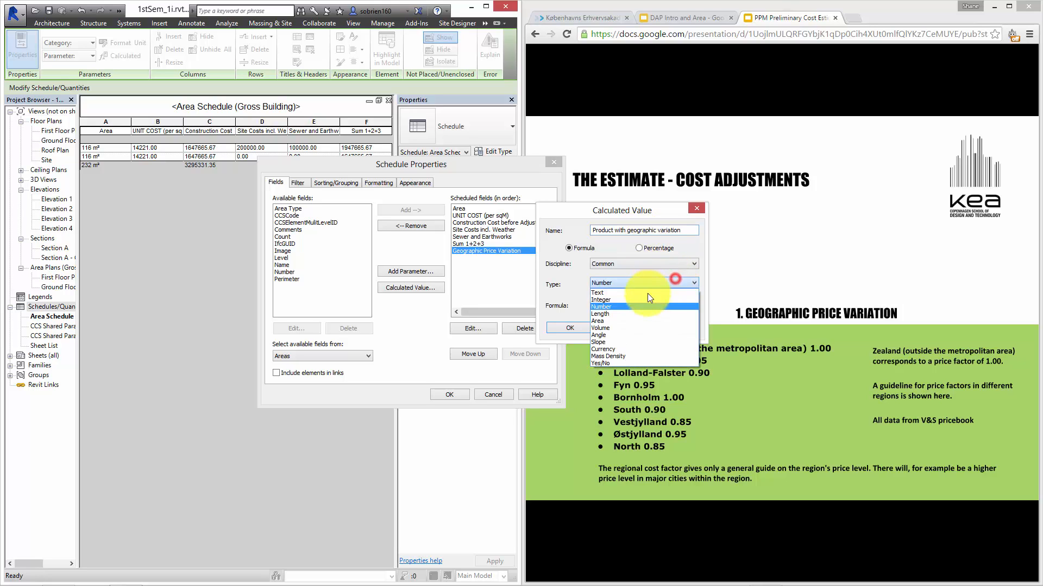
click(614, 349)
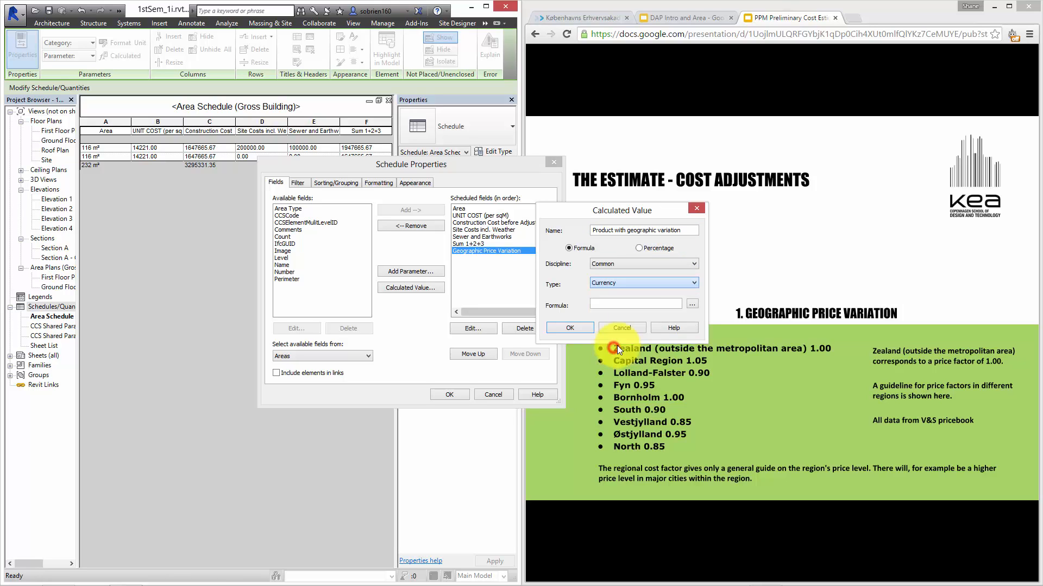
Step: Define the Product with geographic variation formula as [Sum 1+2+3]*Geographic Price Variation and apply it to the schedule
click(692, 304)
click(592, 264)
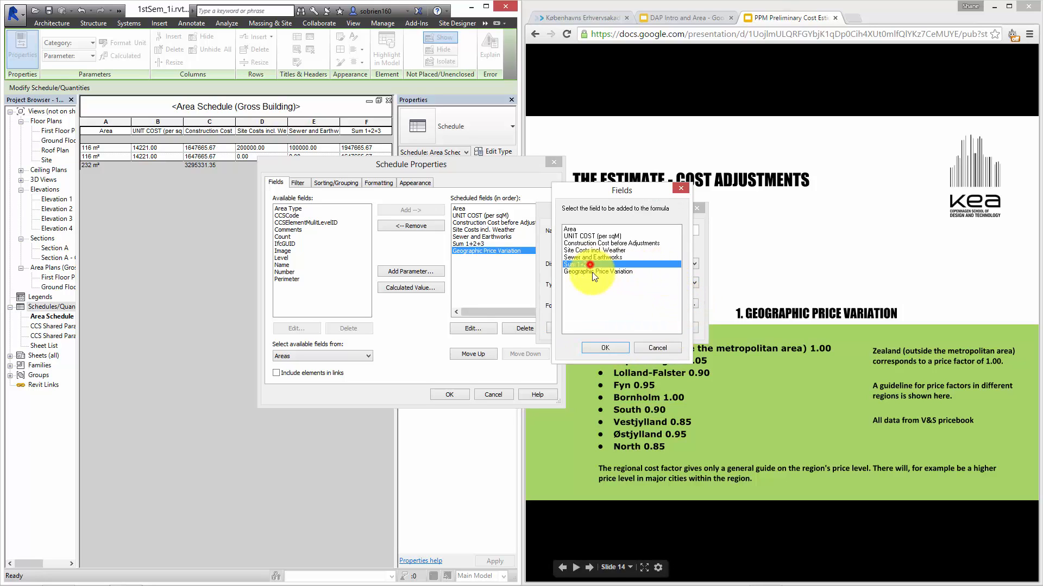
click(606, 348)
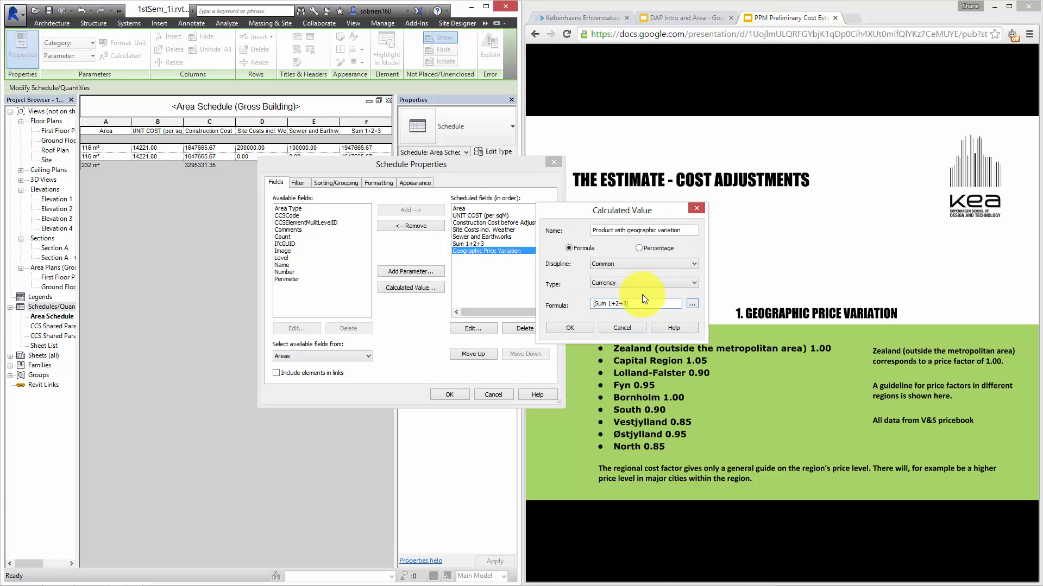
click(692, 304)
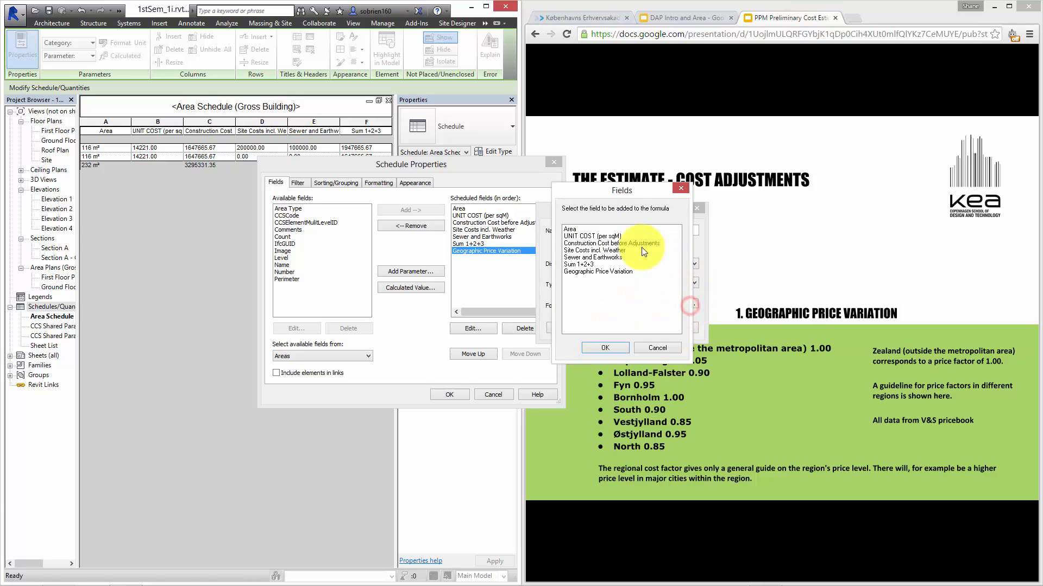
click(593, 271)
click(604, 348)
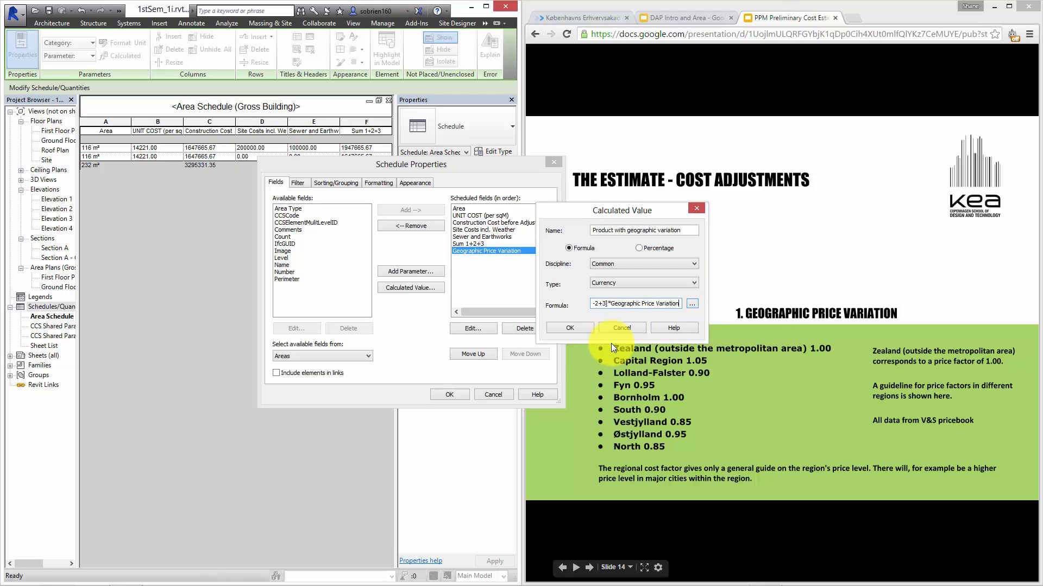
click(561, 327)
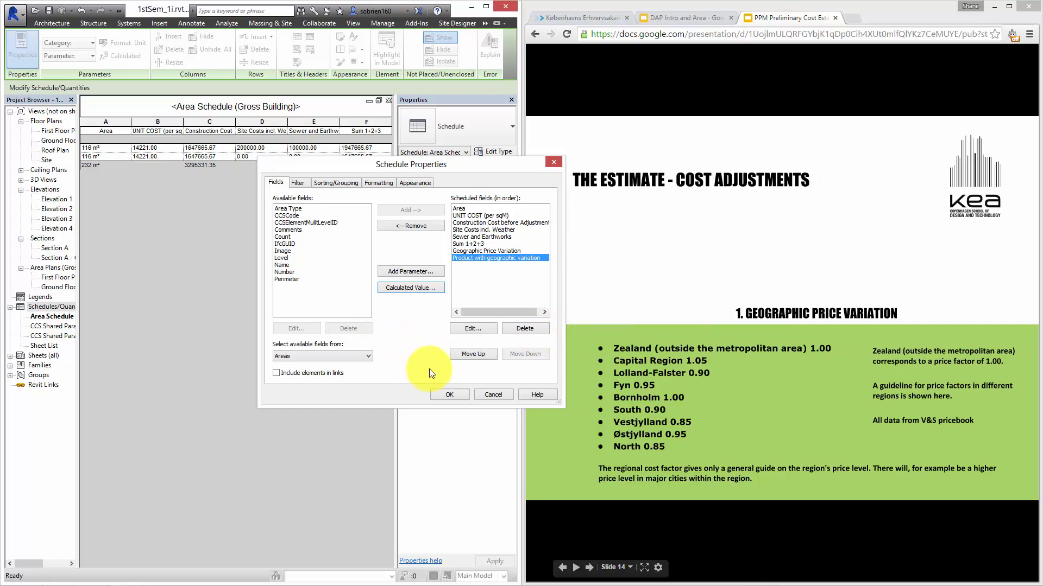
click(446, 395)
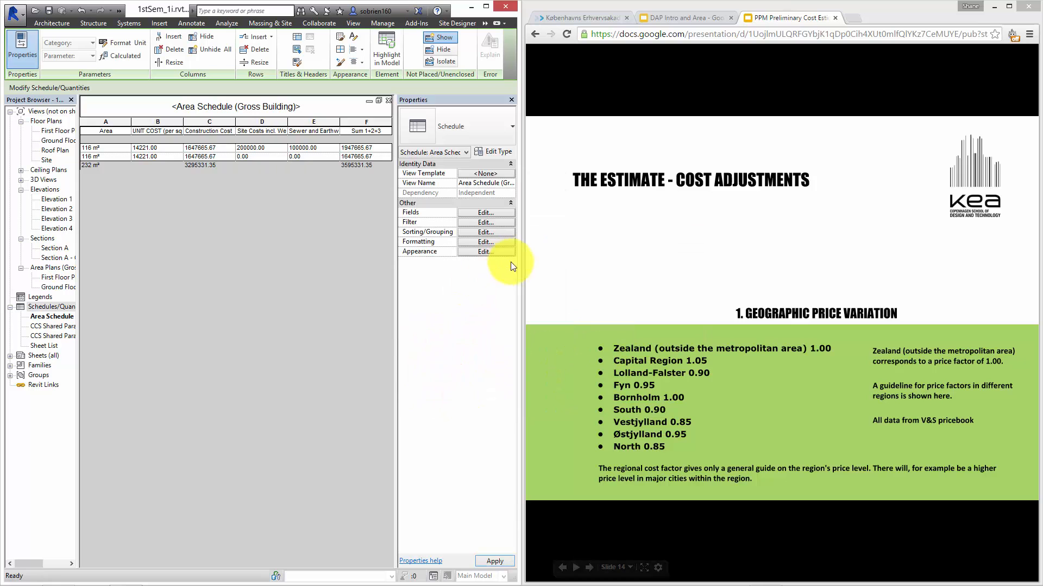
Step: Widen the schedule window to show the new columns and enter 0.85 as Geographic Price Variation for both area rows
drag(523, 266, 624, 273)
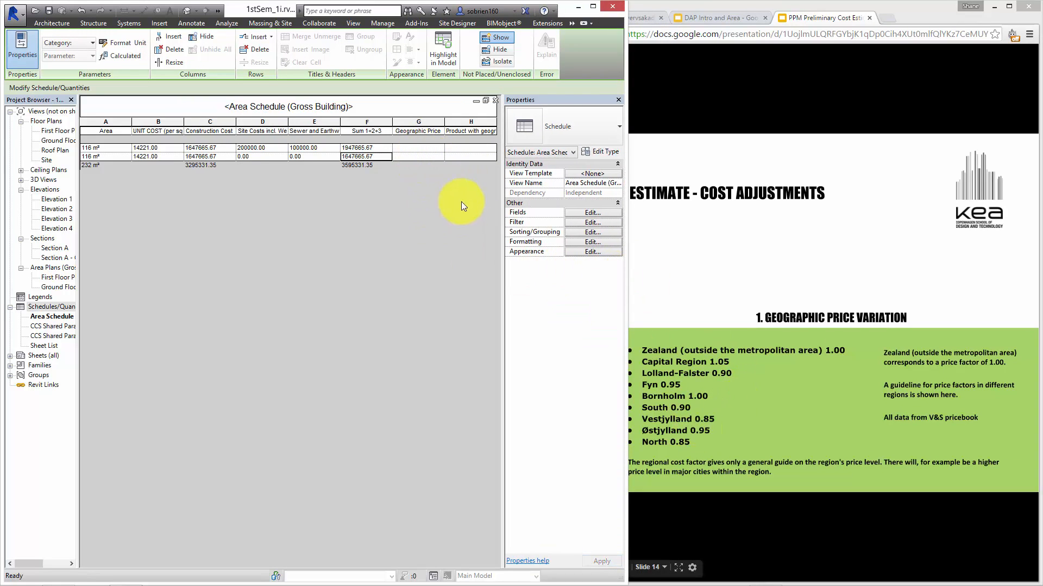
click(432, 148)
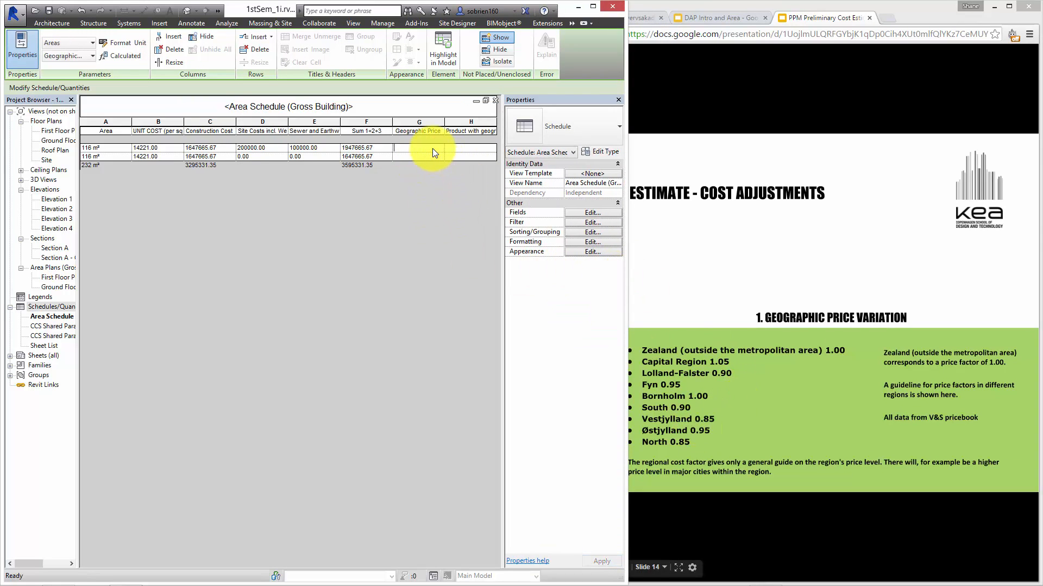
text(0.85)
click(430, 158)
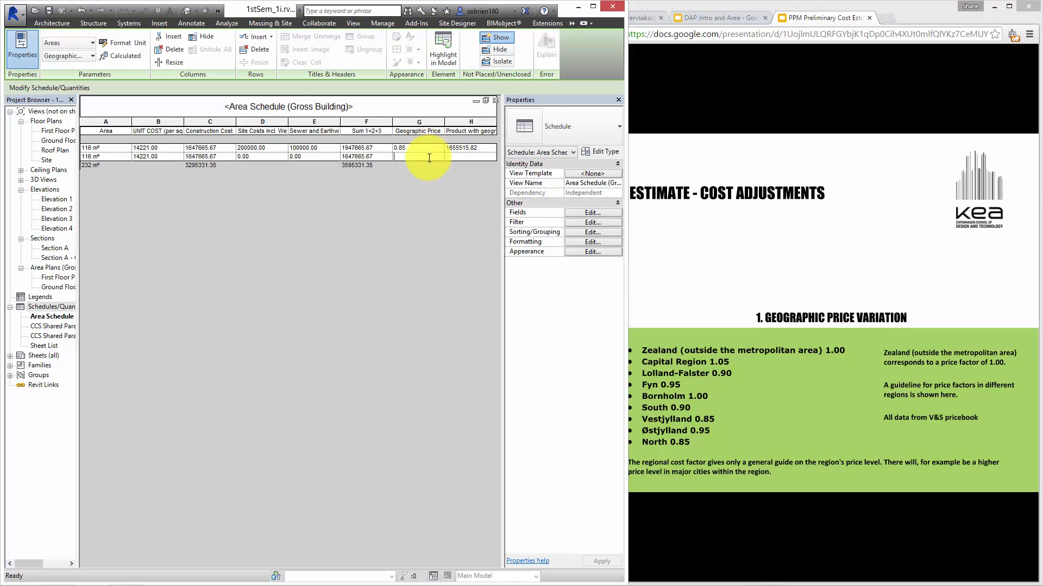
text(0.85)
click(471, 156)
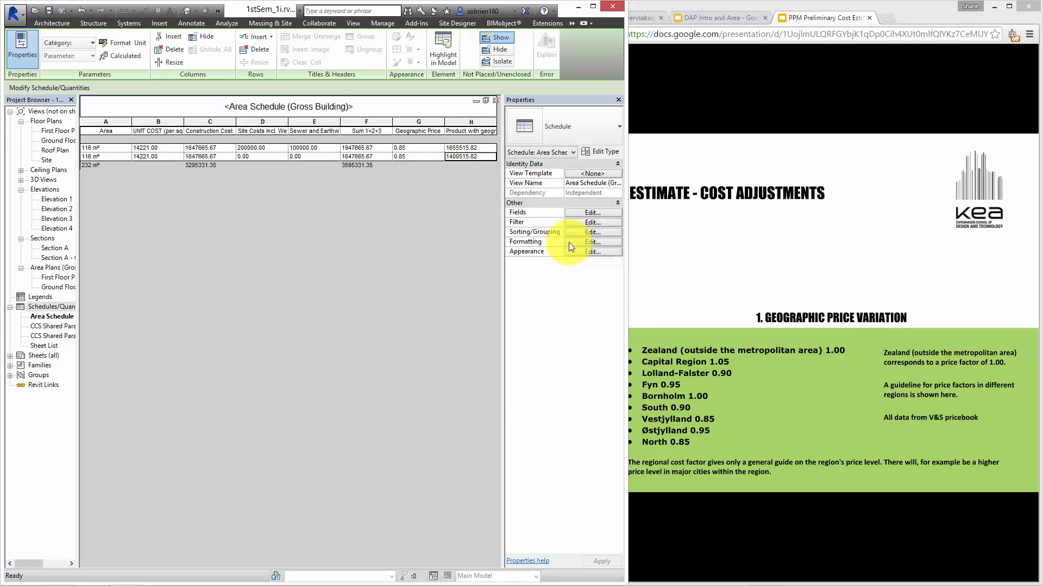
Step: Turn on calculated totals for the Product with geographic variation field in the schedule's formatting
click(584, 243)
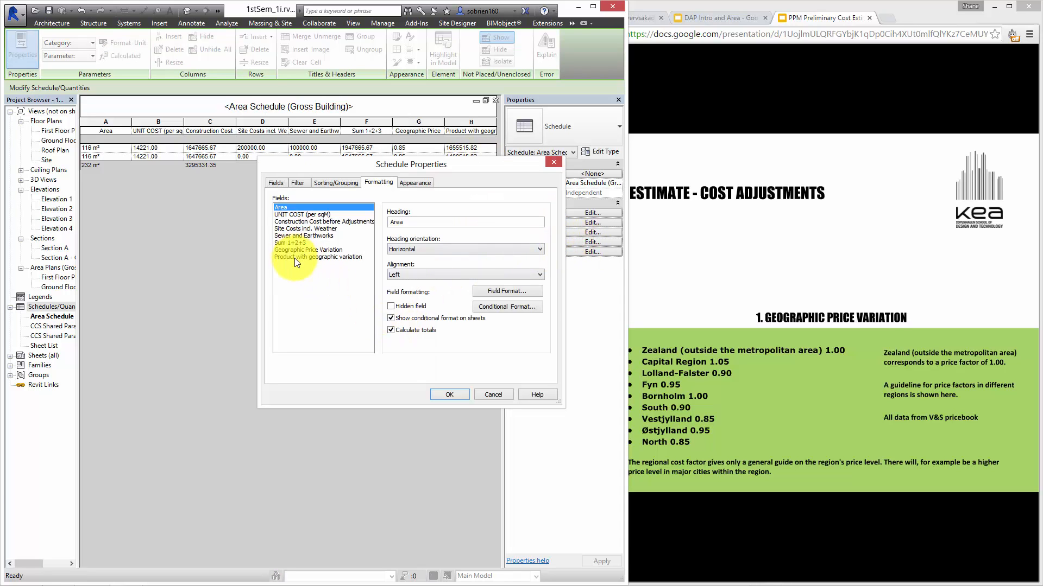
click(294, 258)
click(390, 331)
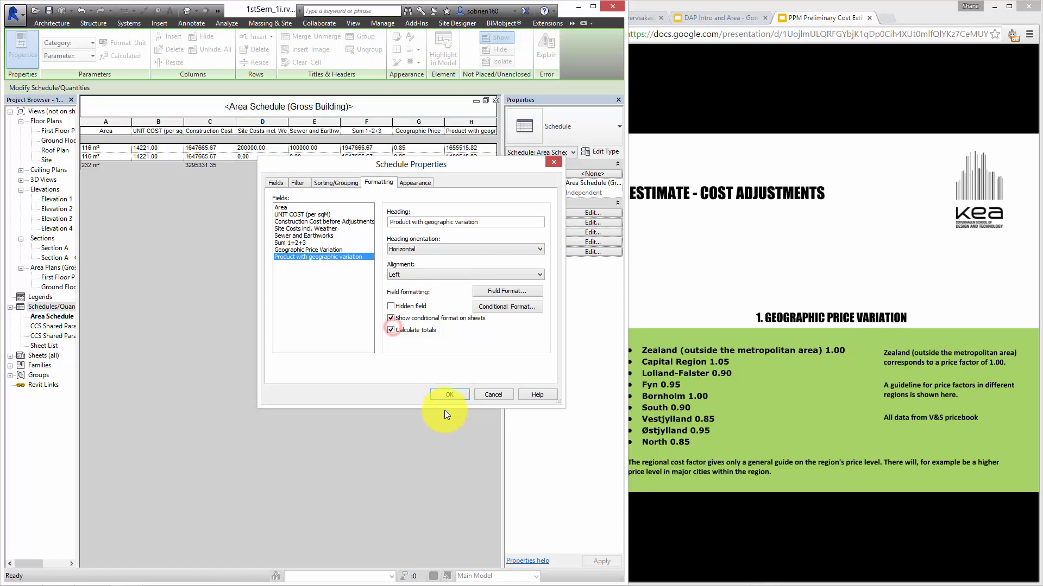
click(450, 395)
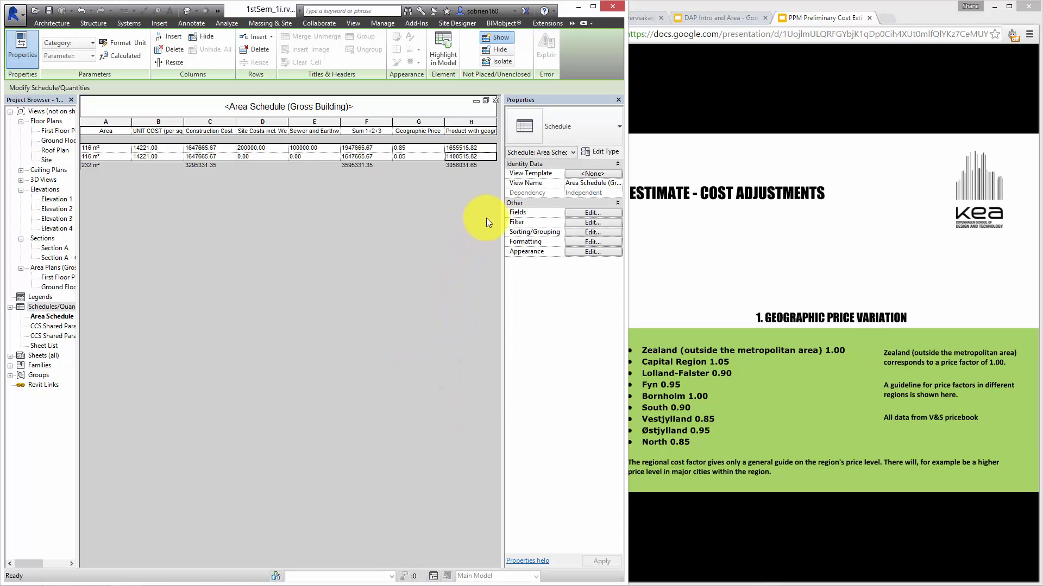
mouse_move(939, 580)
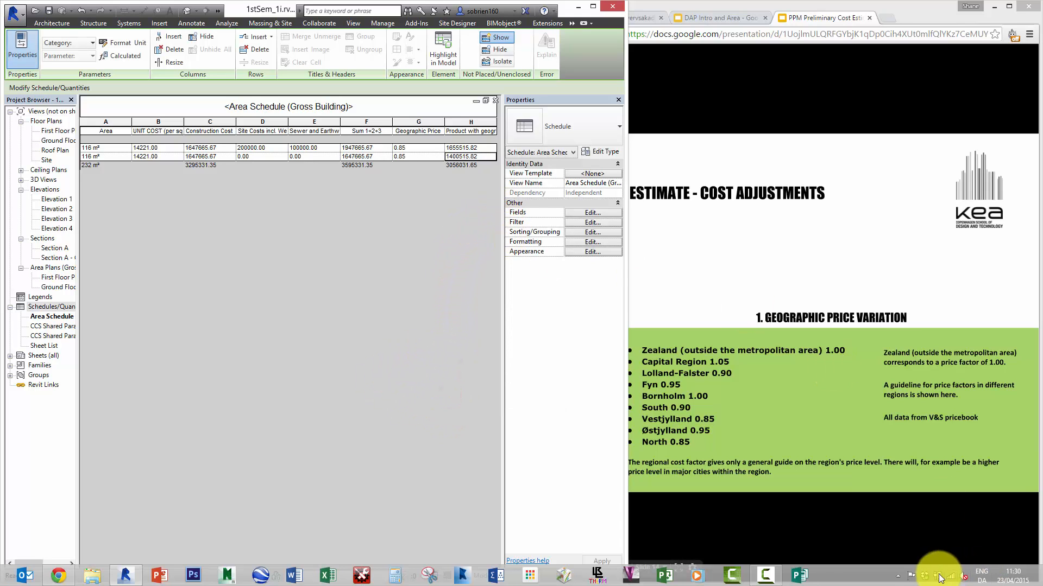
Step: Advance the slides to 2. Indexing and add a project parameter named Cost Index start, of type Number, to the schedule fields
click(949, 525)
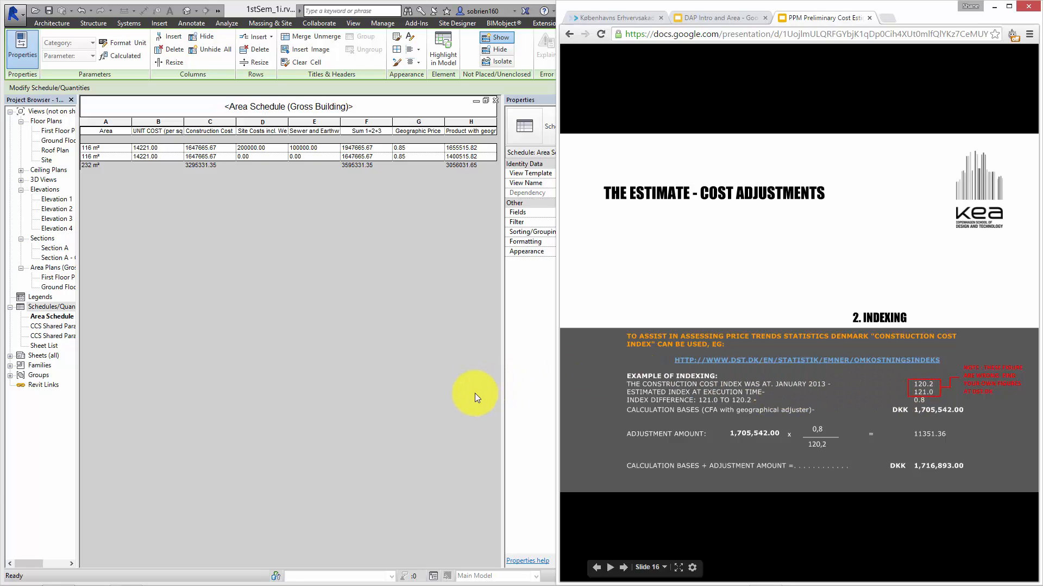
click(449, 406)
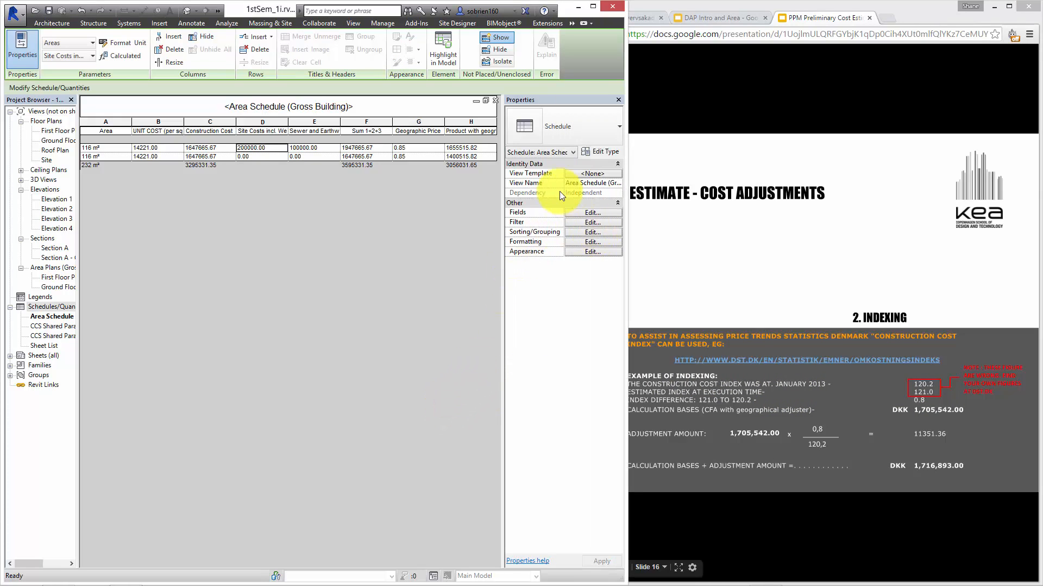
click(590, 212)
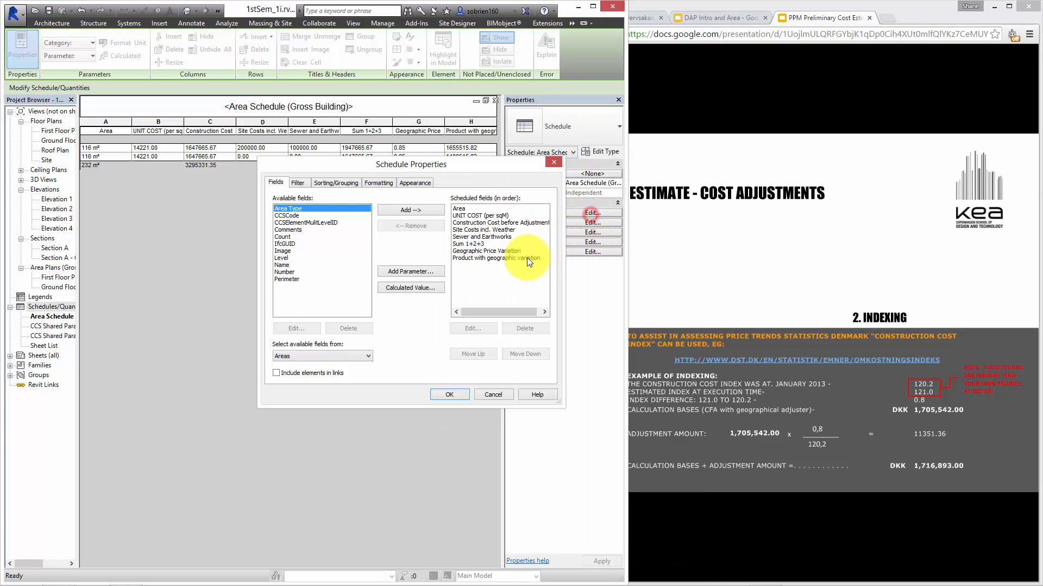
click(422, 272)
click(402, 237)
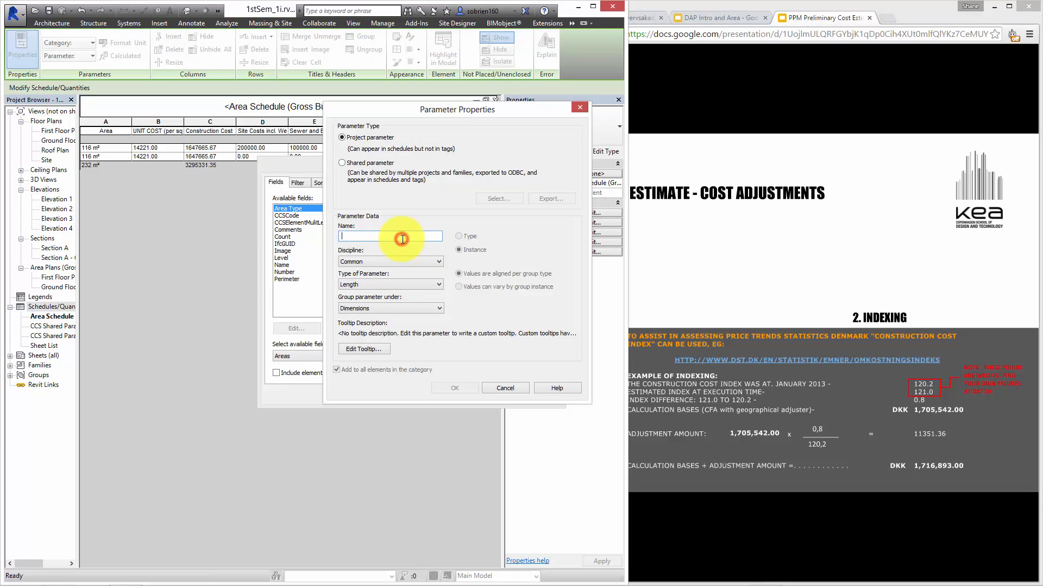
text(Cost Index)
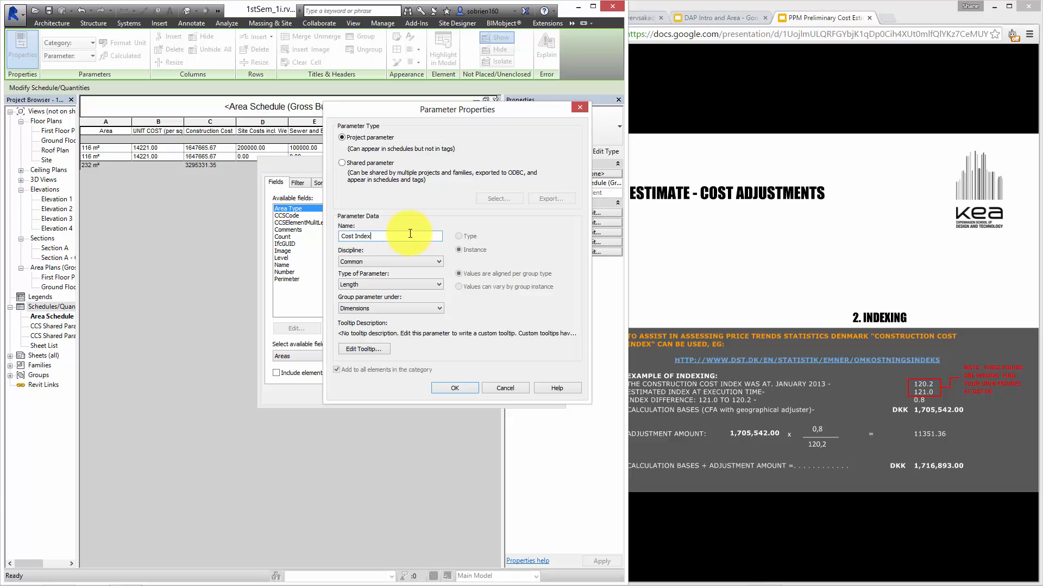
text( start)
click(427, 286)
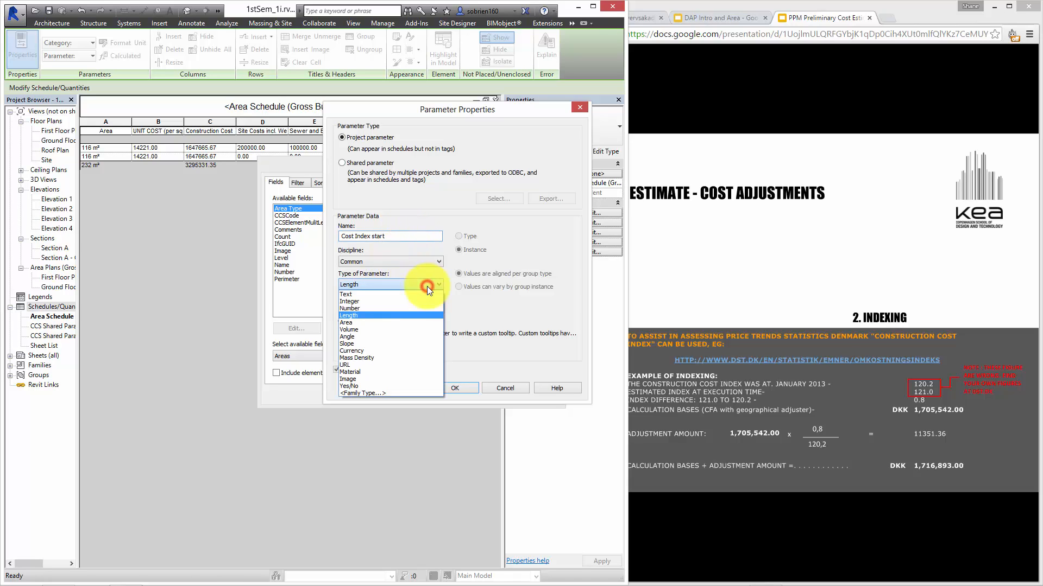
click(394, 307)
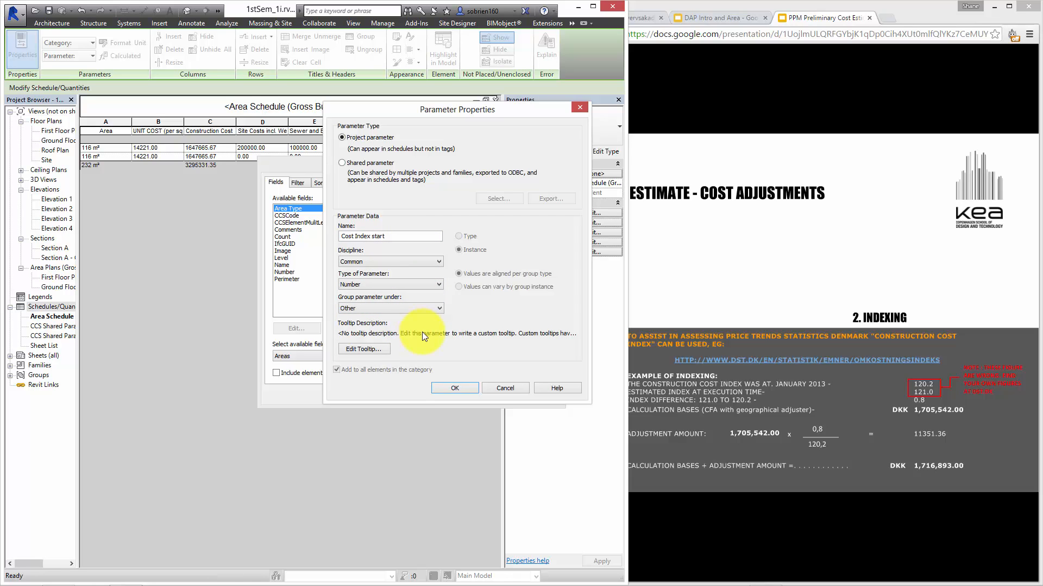
click(465, 388)
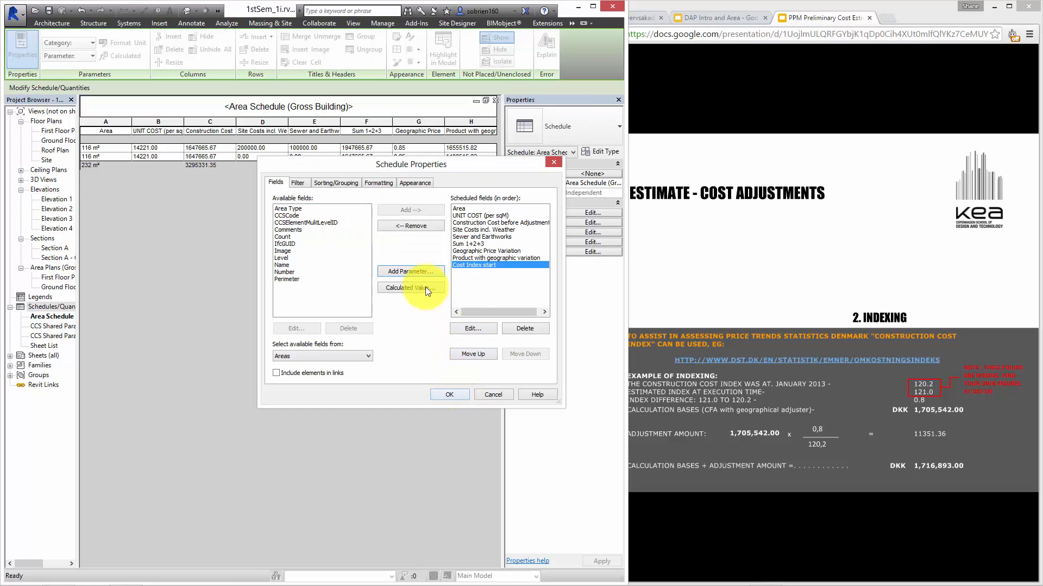
Step: Add a second project parameter named Cost Index End, of type Number, to the schedule fields
click(419, 269)
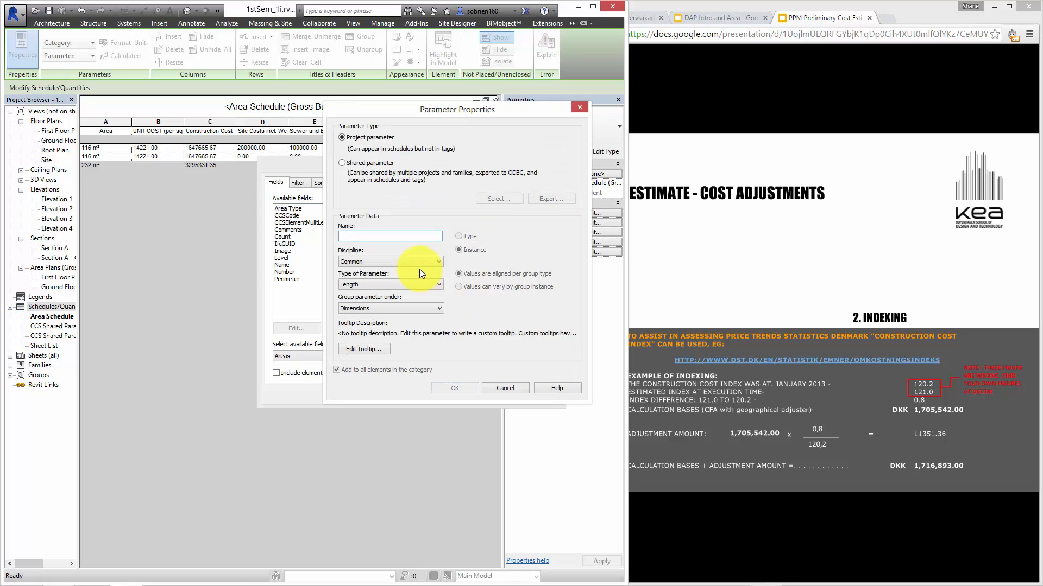
text(Cost Index End)
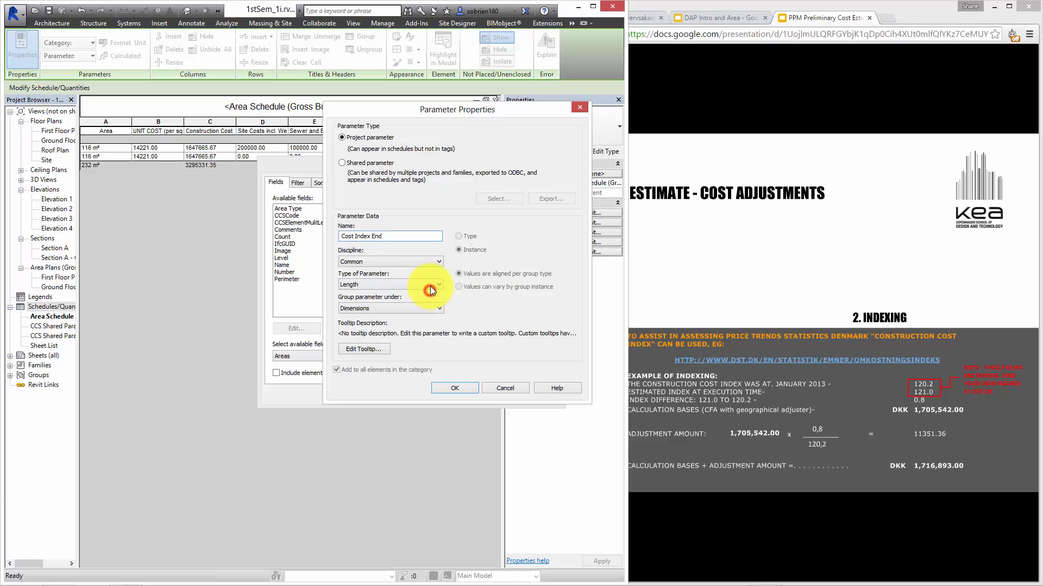
click(429, 284)
click(388, 308)
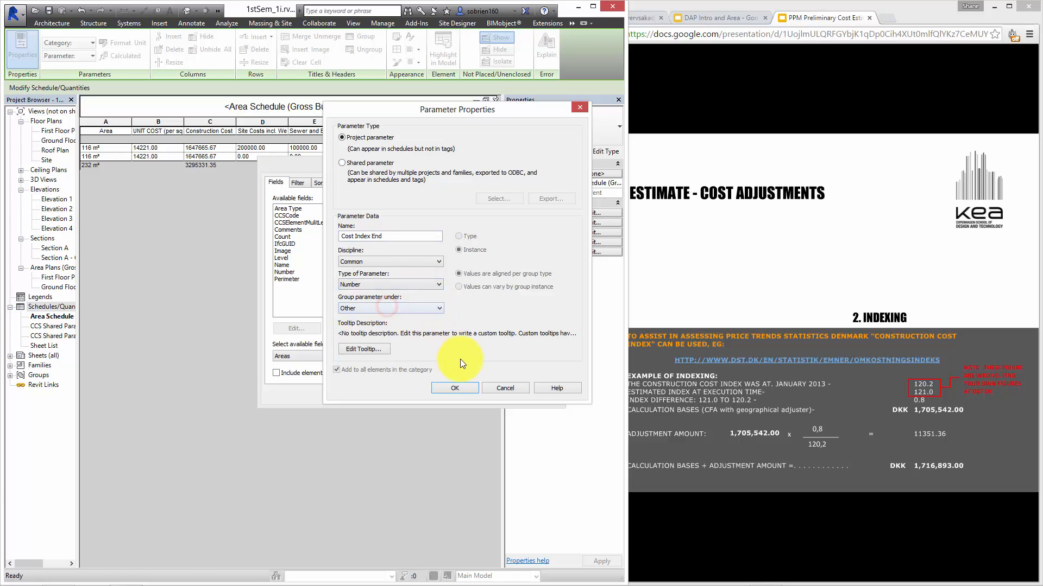
click(448, 389)
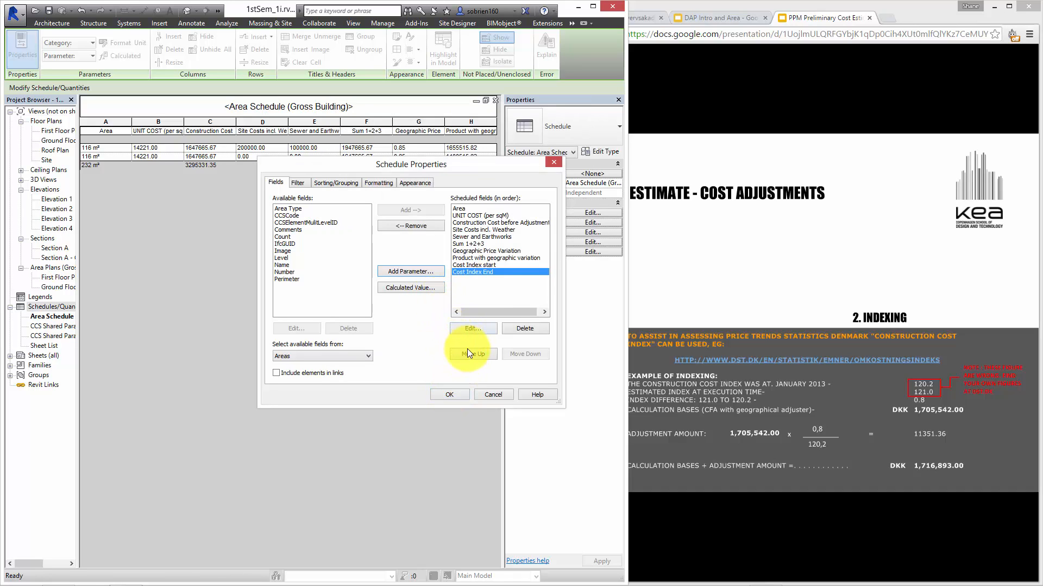
Step: Add a Number calculated value named Index Difference with the formula Cost Index End-Cost Index start
click(422, 291)
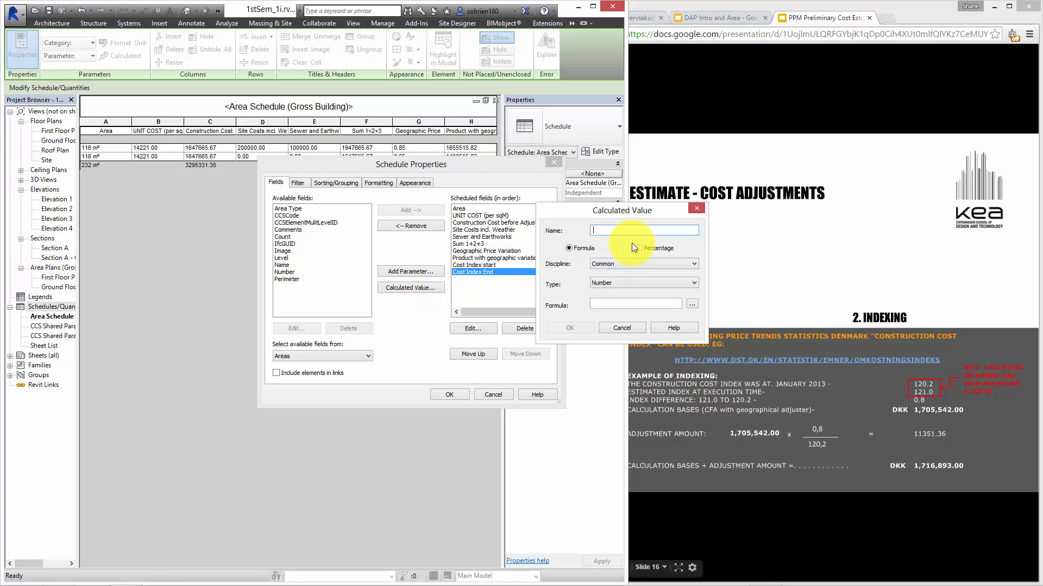
text(Index Difference)
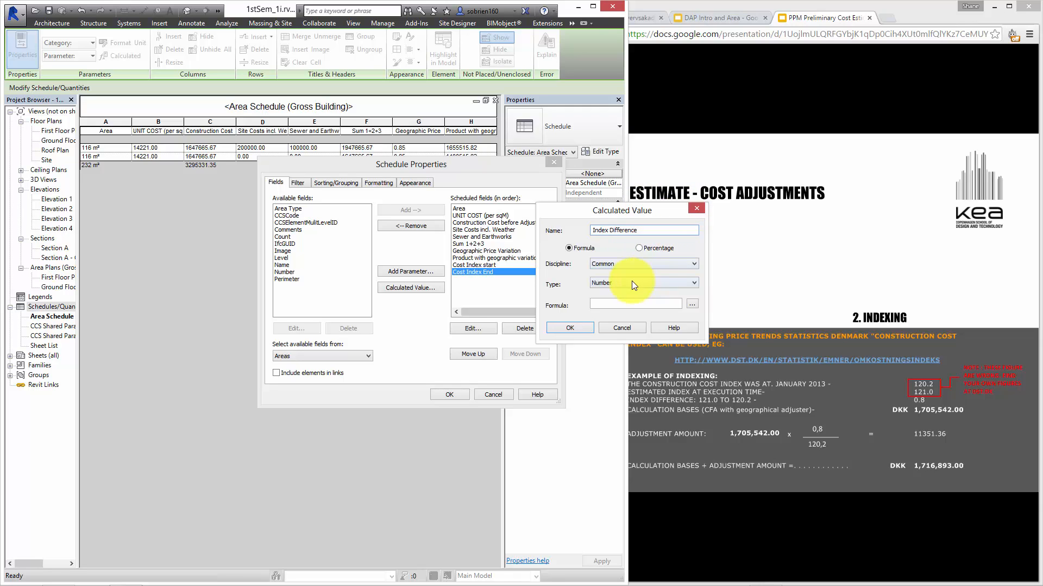
click(692, 304)
click(599, 286)
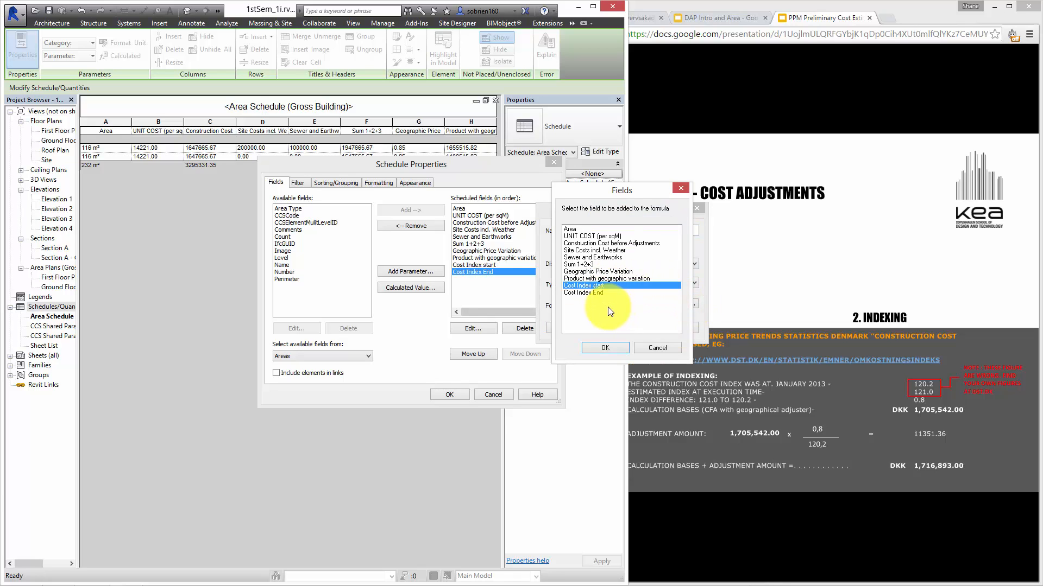
click(583, 292)
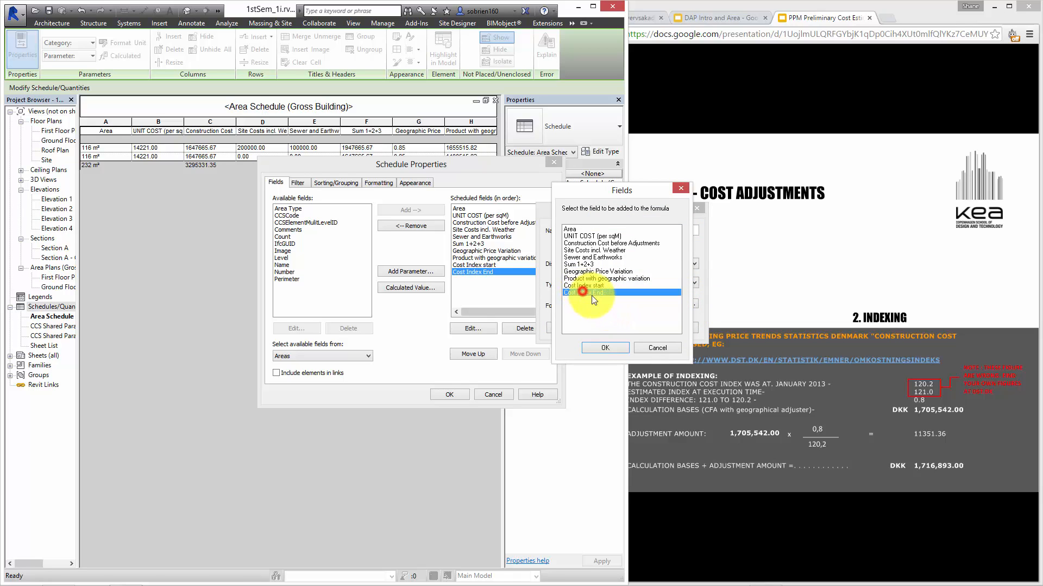
click(605, 348)
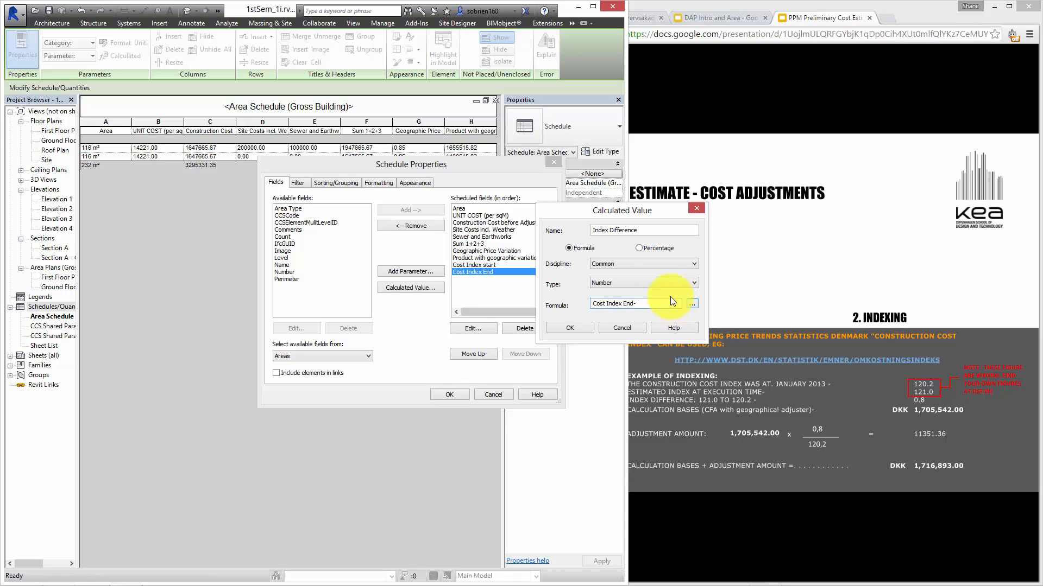
click(692, 305)
click(596, 285)
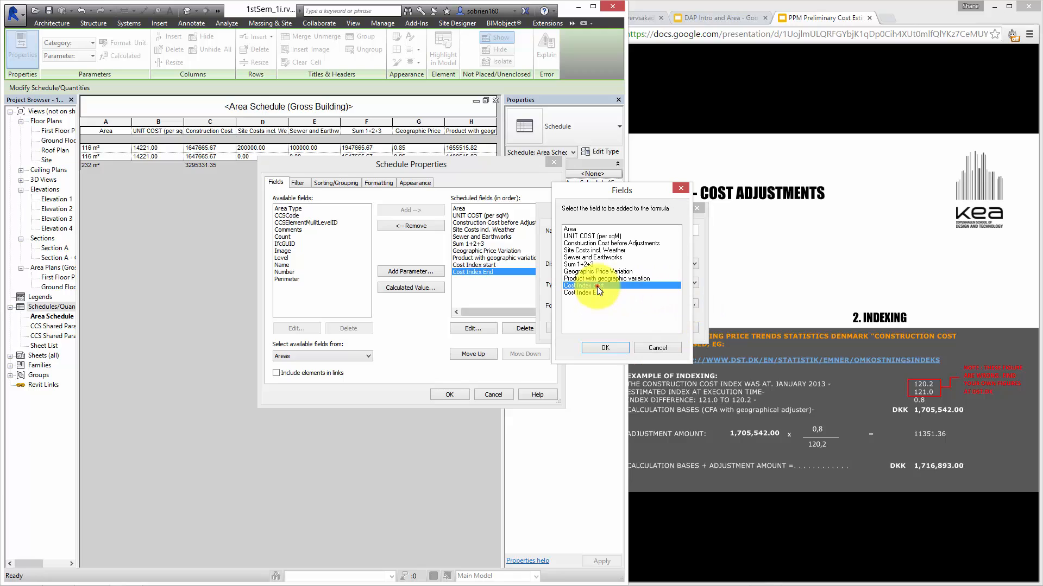
click(625, 348)
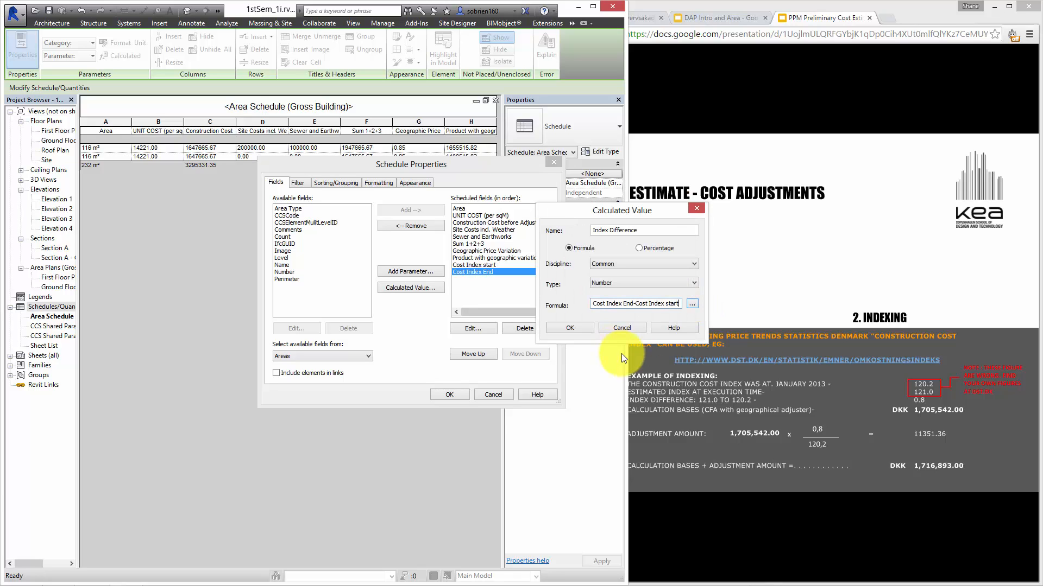
click(574, 329)
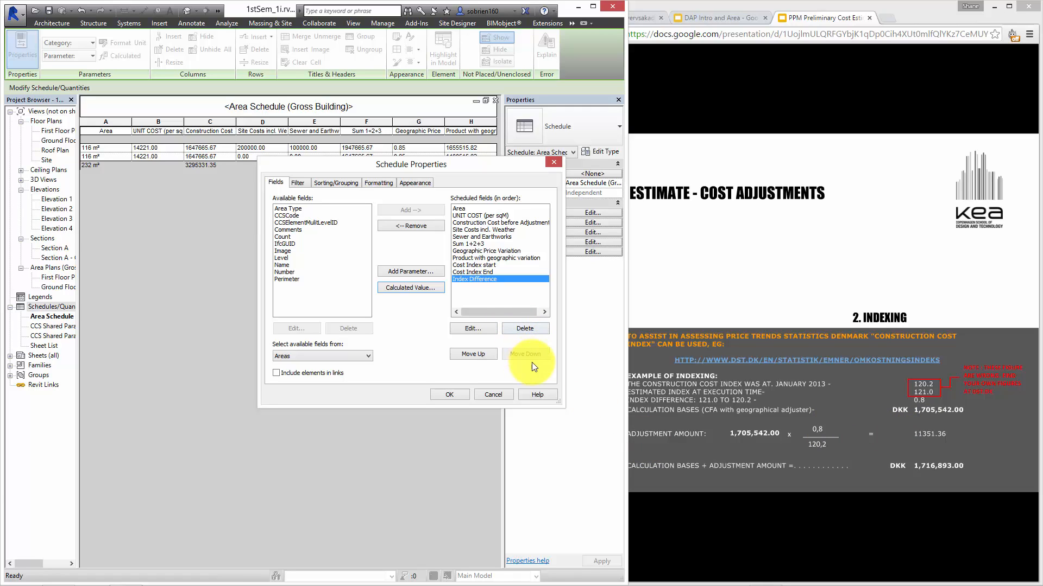
Step: Start a new calculated value in the schedule fields named Index adjustment Amount, with Currency as its type
click(404, 288)
drag(637, 211, 505, 240)
click(499, 259)
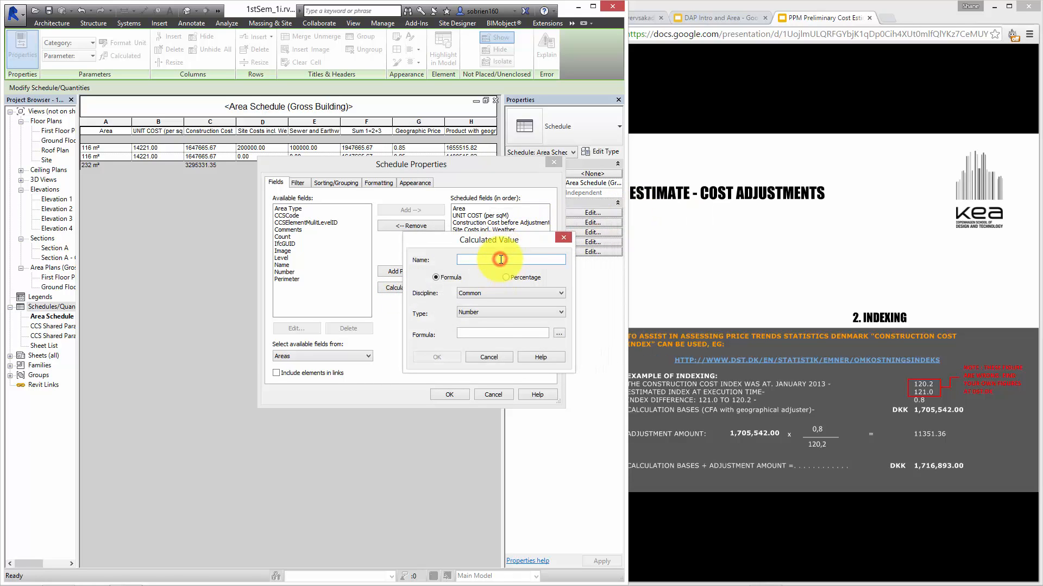
text(Index adjust)
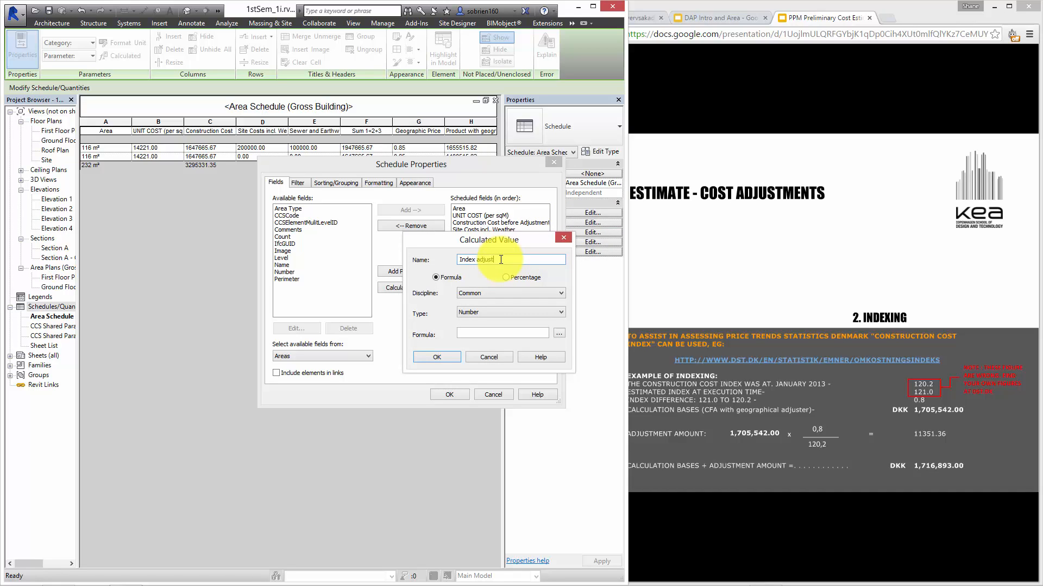
text(ment Amount)
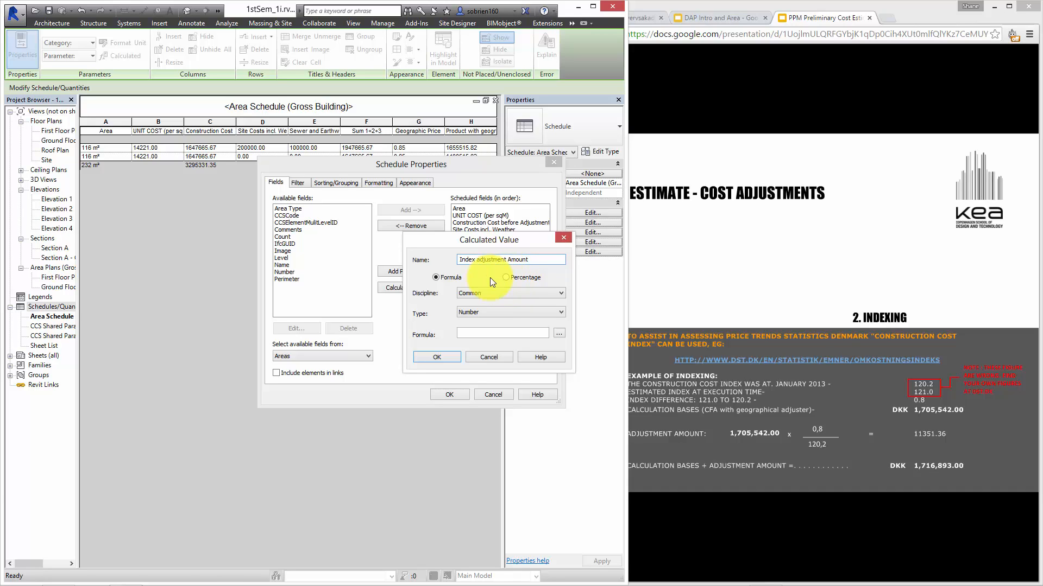
click(505, 312)
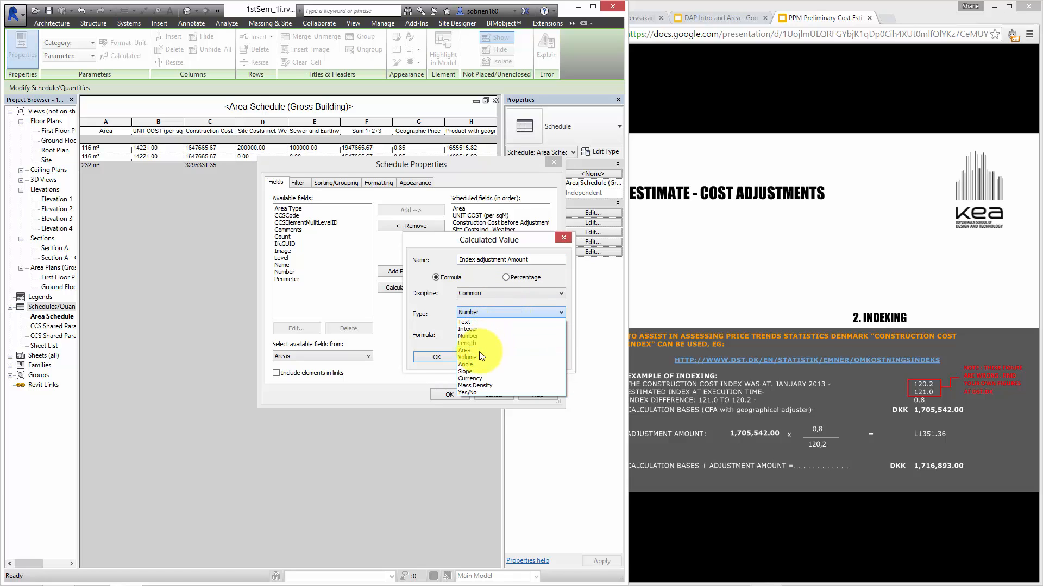
click(477, 378)
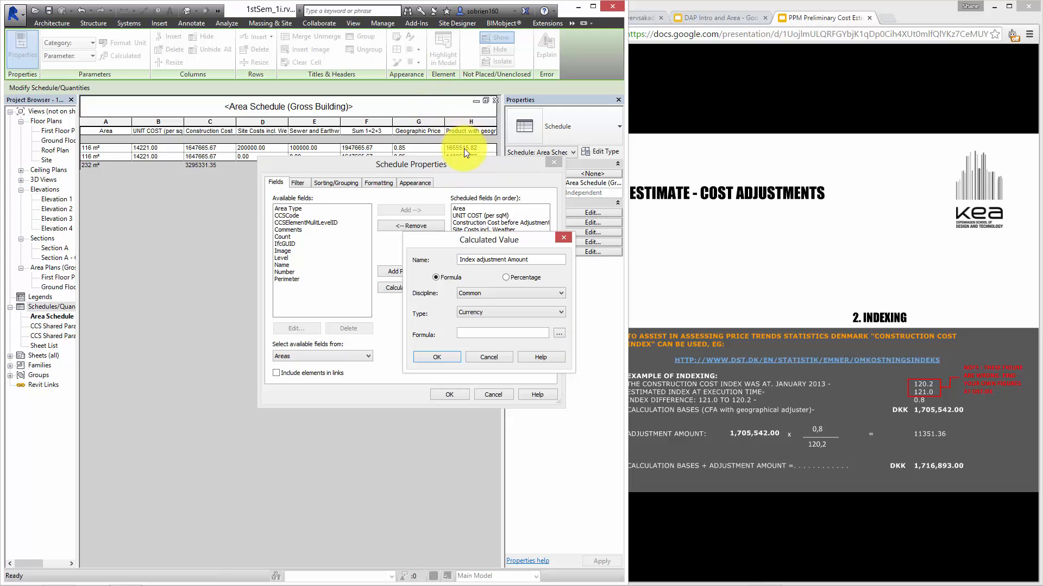
Step: Define the Index adjustment Amount formula as Product with geographic variation*(Index Difference/Cost Index start) and add it to the schedule fields
click(559, 333)
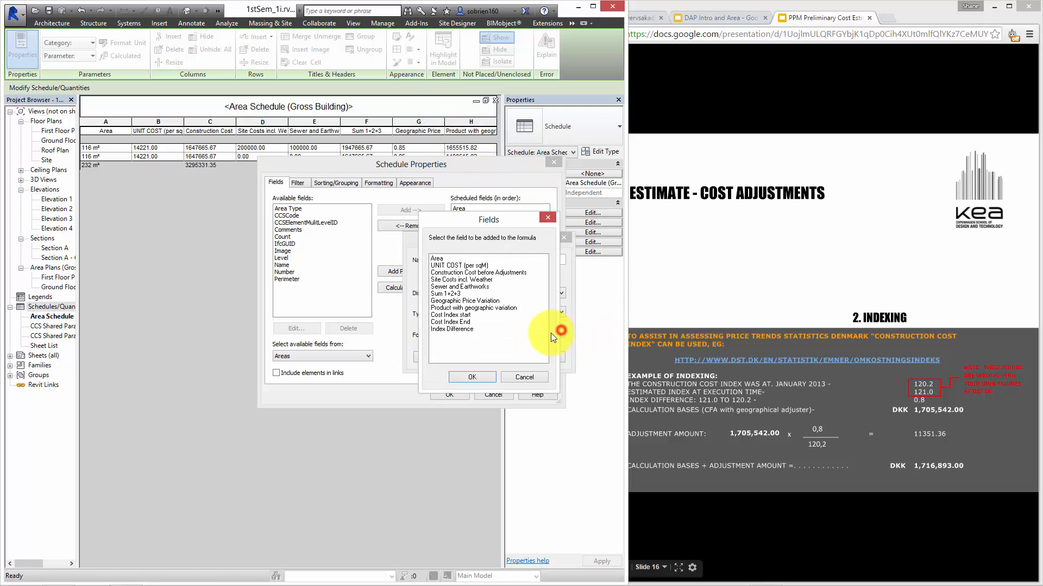
click(478, 308)
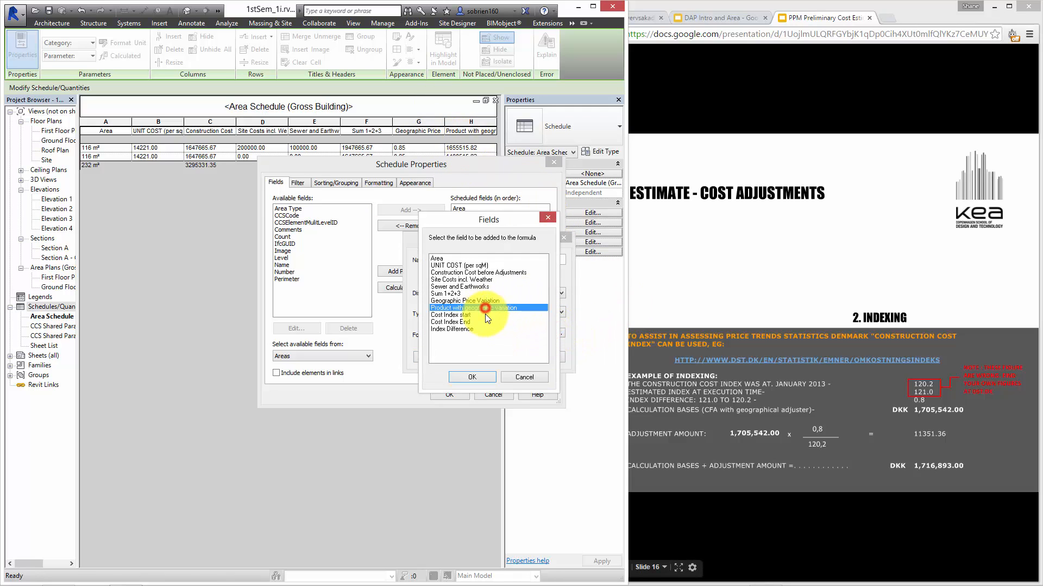
click(474, 376)
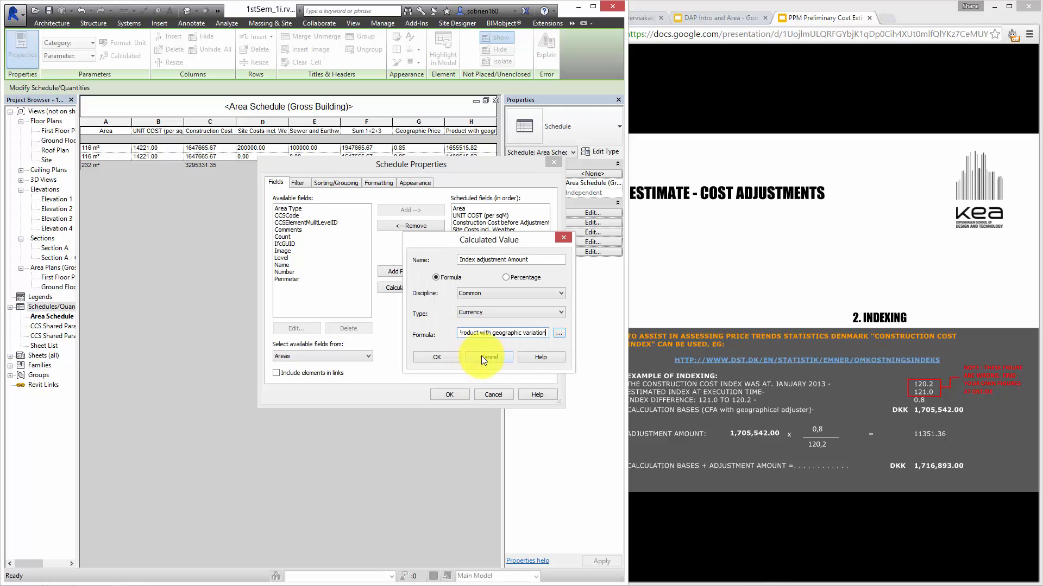
text(*()
click(560, 333)
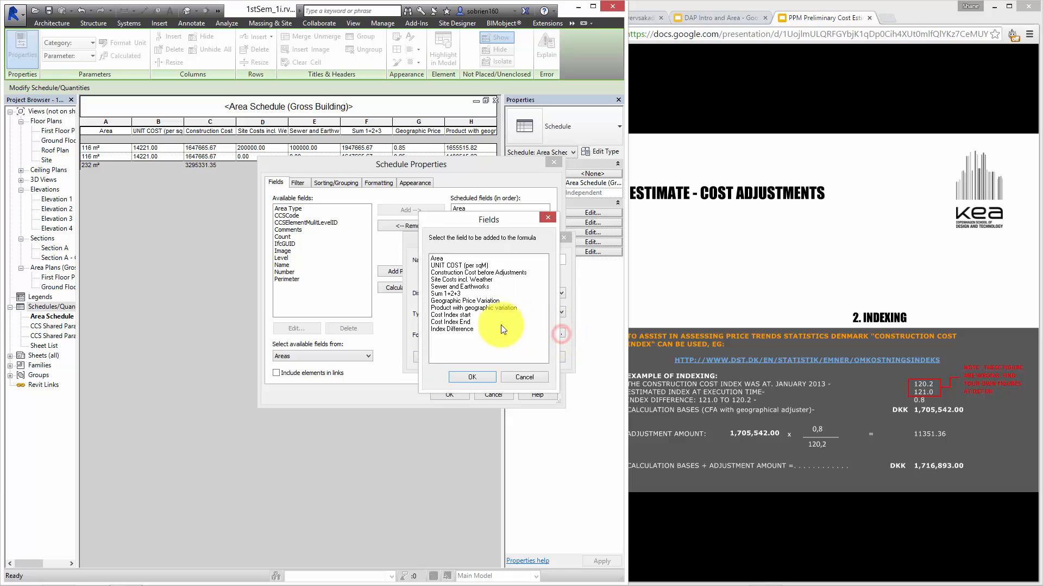
click(465, 331)
click(476, 376)
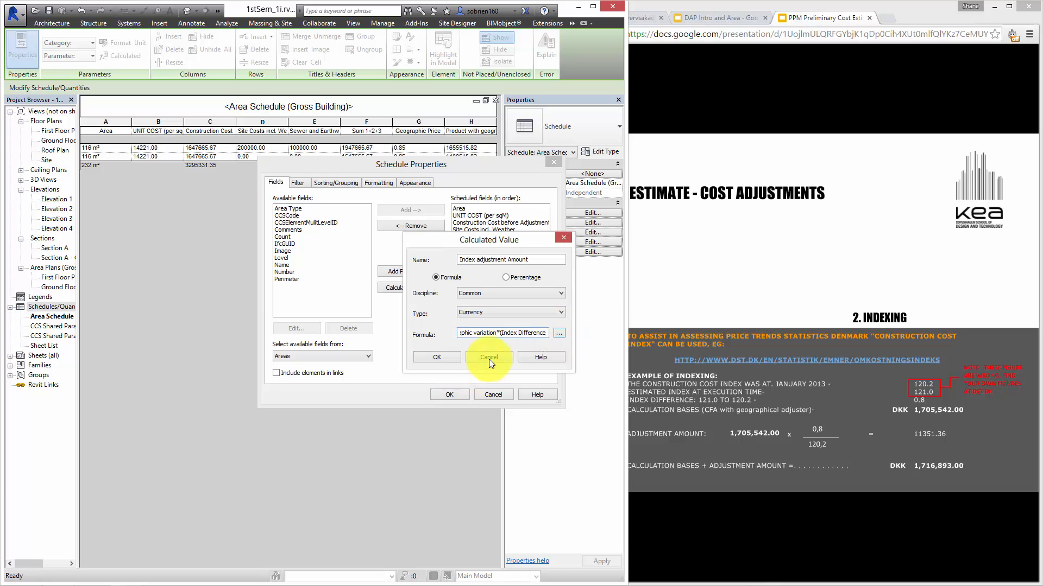
text(/)
click(557, 334)
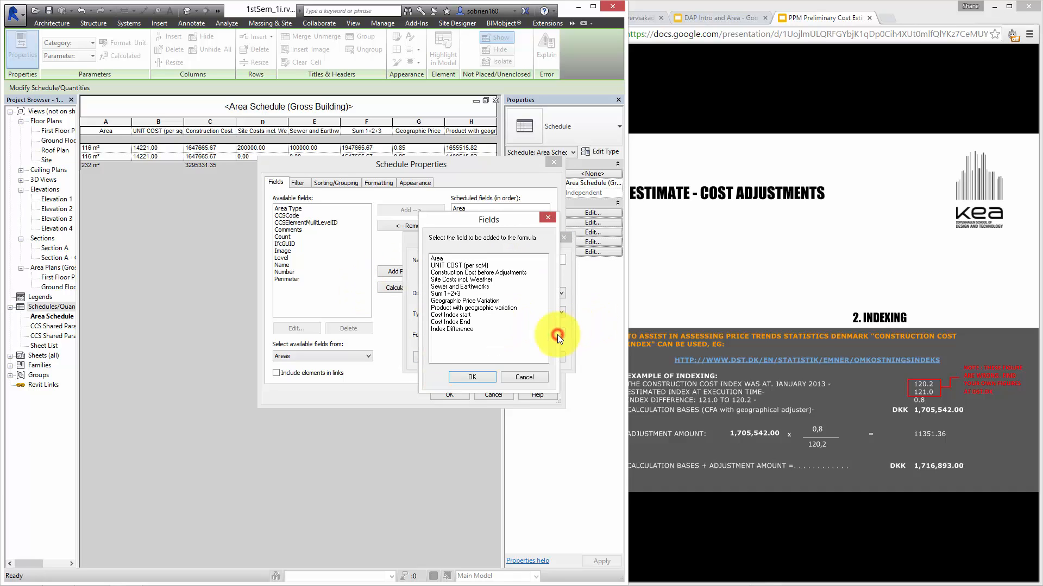
click(465, 316)
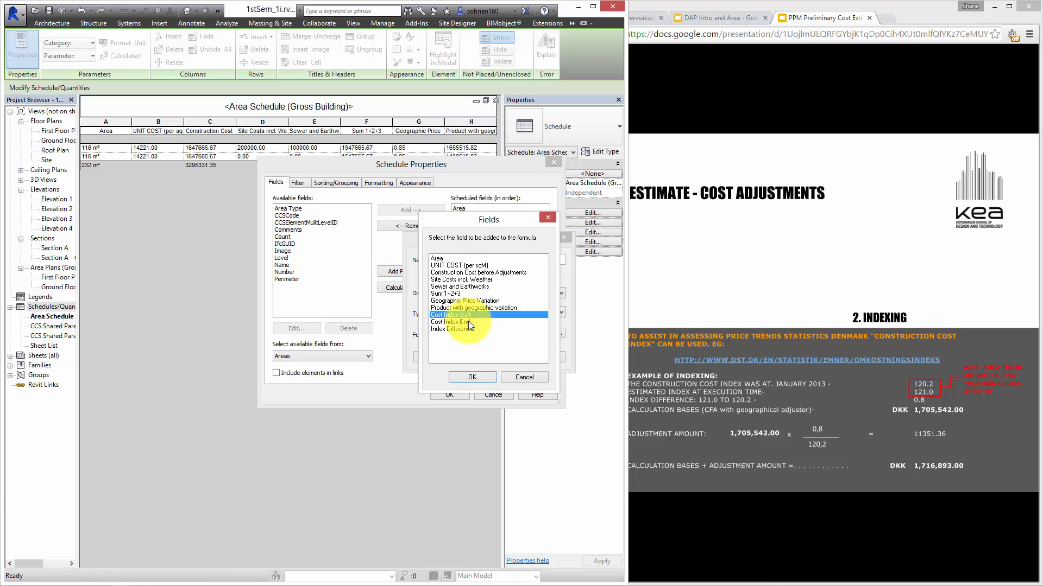
click(471, 376)
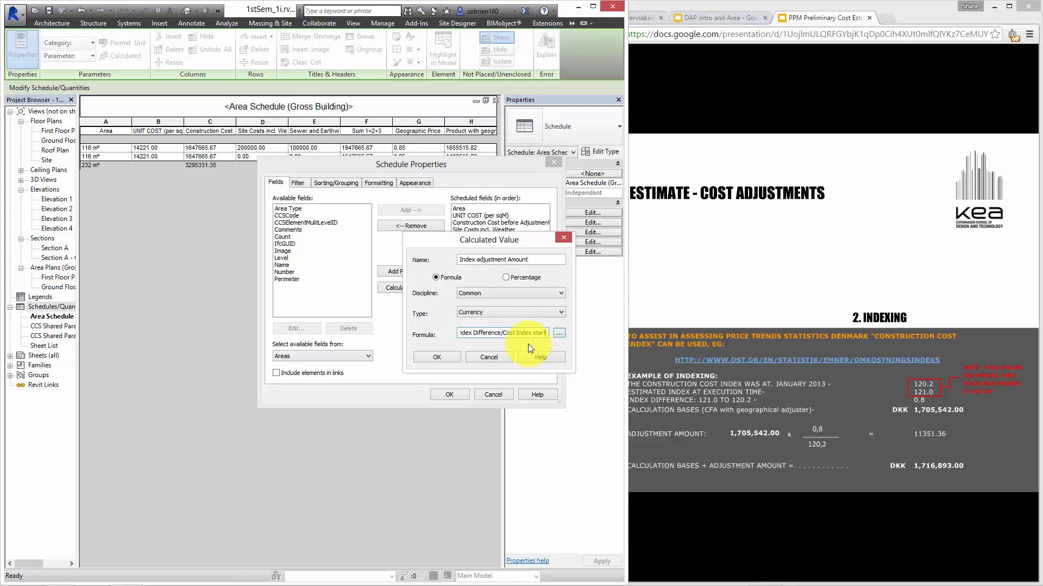
text())
click(451, 357)
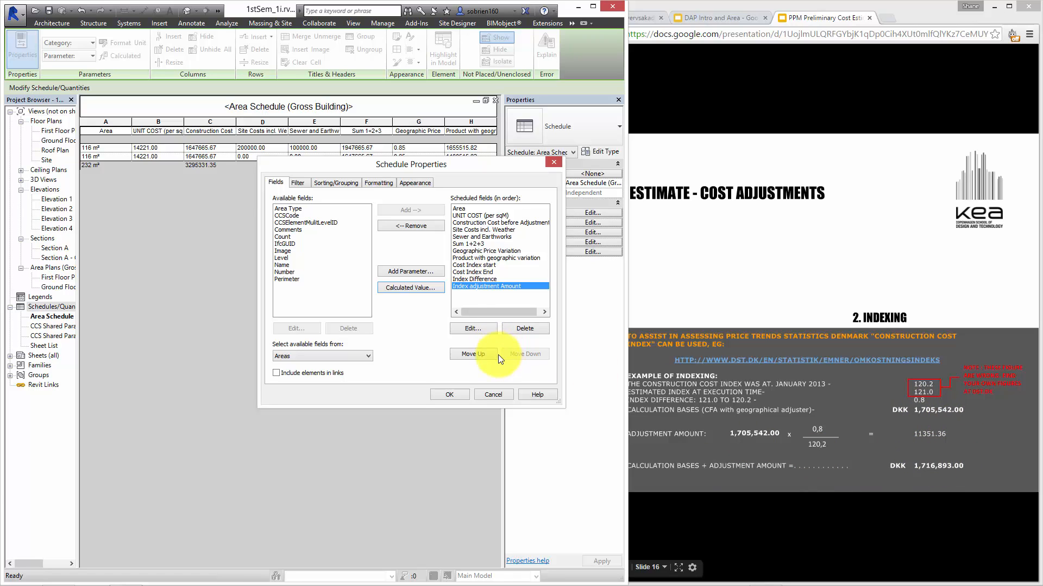
Step: Start a new calculated value in the schedule fields named Preliminary Cost Estimation, with Currency as its type
click(420, 289)
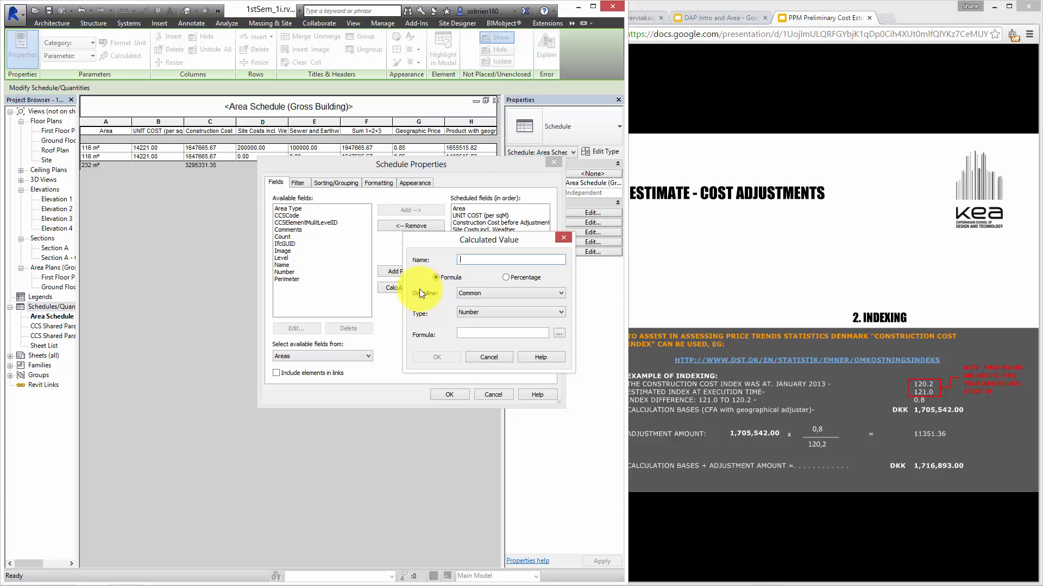
text(Preliminary Cost Estimation)
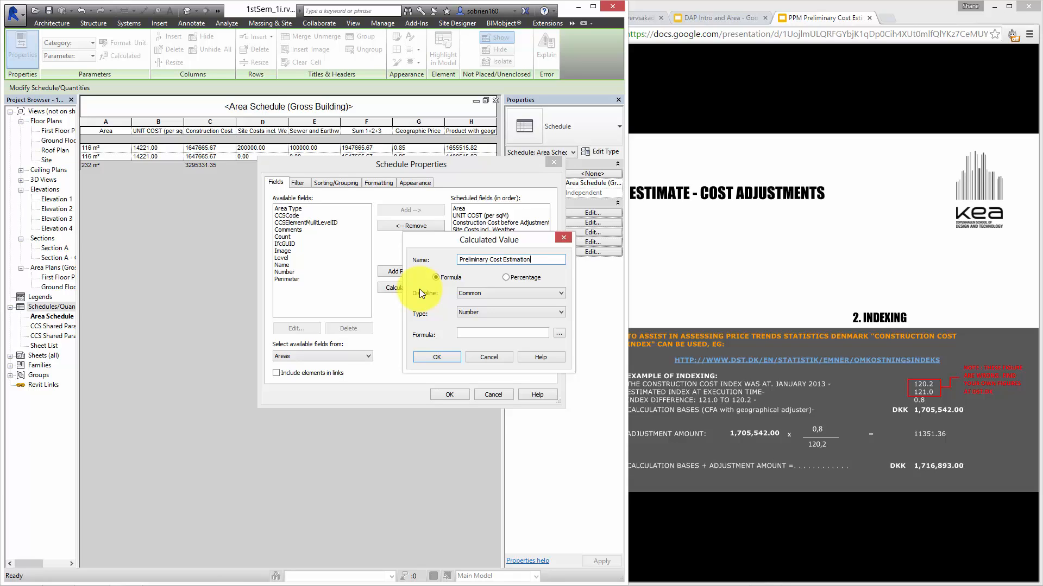
click(494, 315)
click(484, 375)
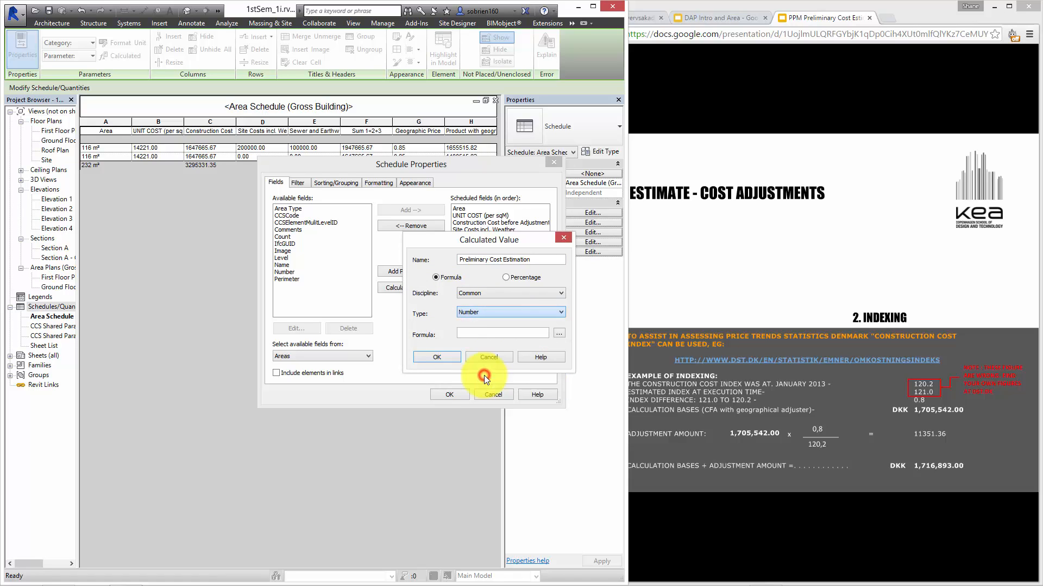
Step: Define the Preliminary Cost Estimation formula as Product with geographic variation+Index adjustment Amount and apply the new fields to the schedule
click(557, 333)
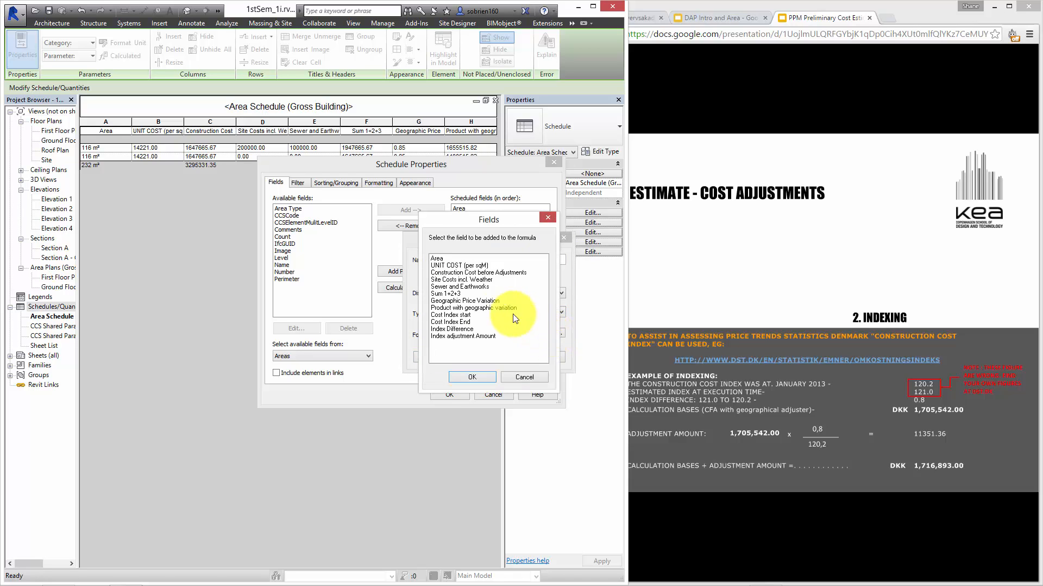
click(496, 308)
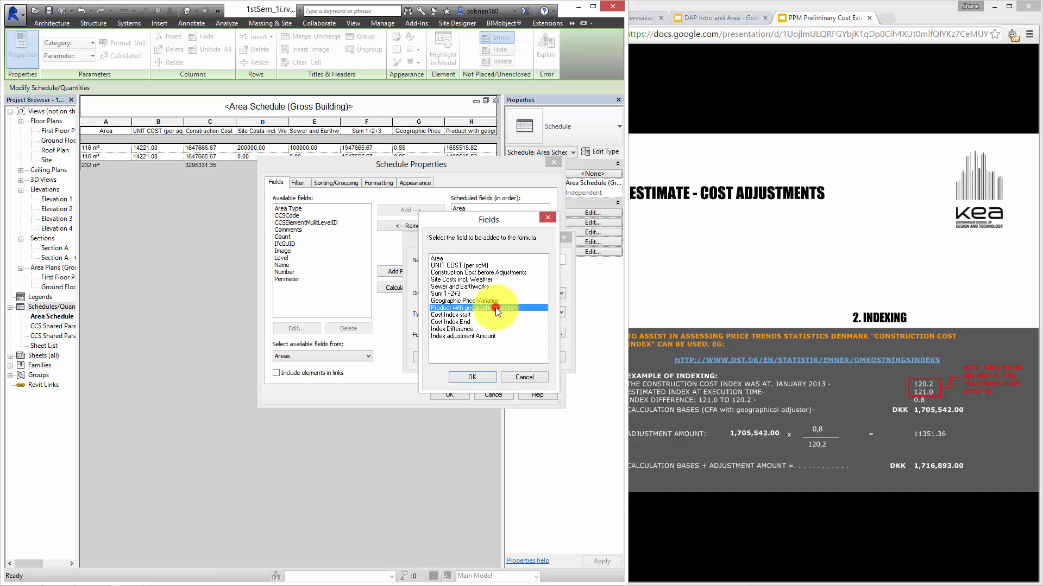
click(472, 377)
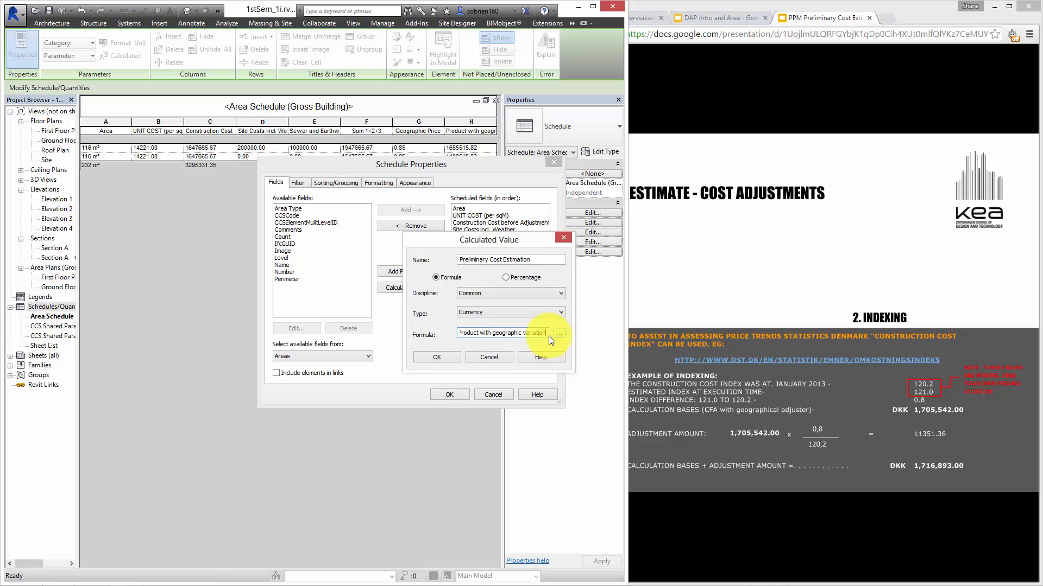
text(+)
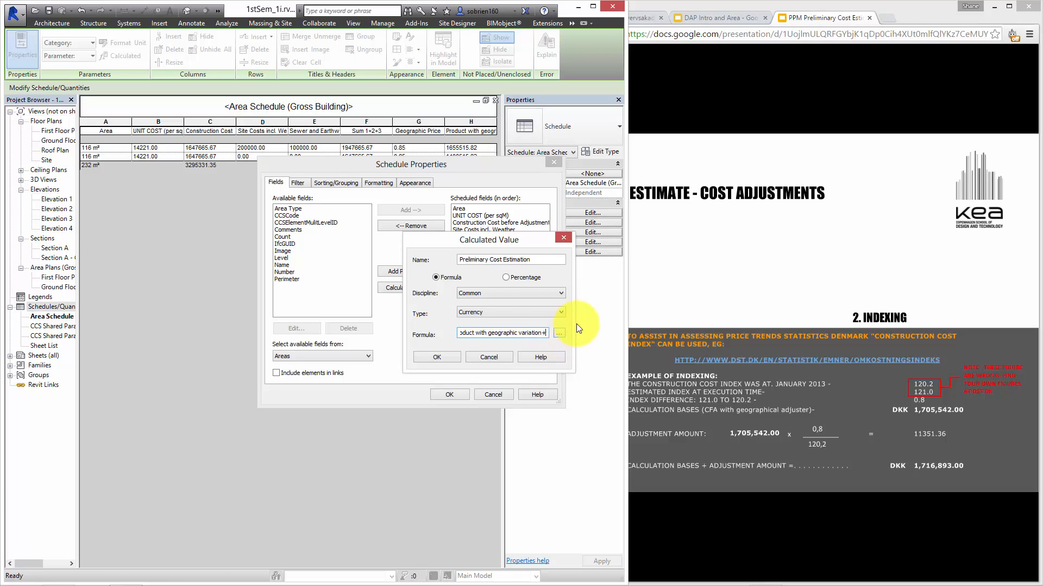
click(559, 333)
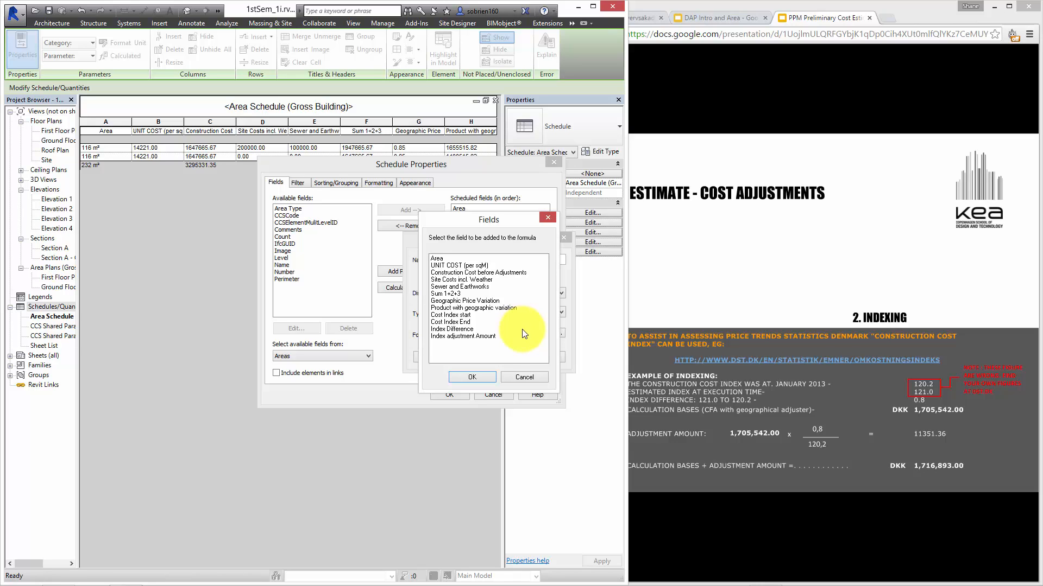
click(472, 337)
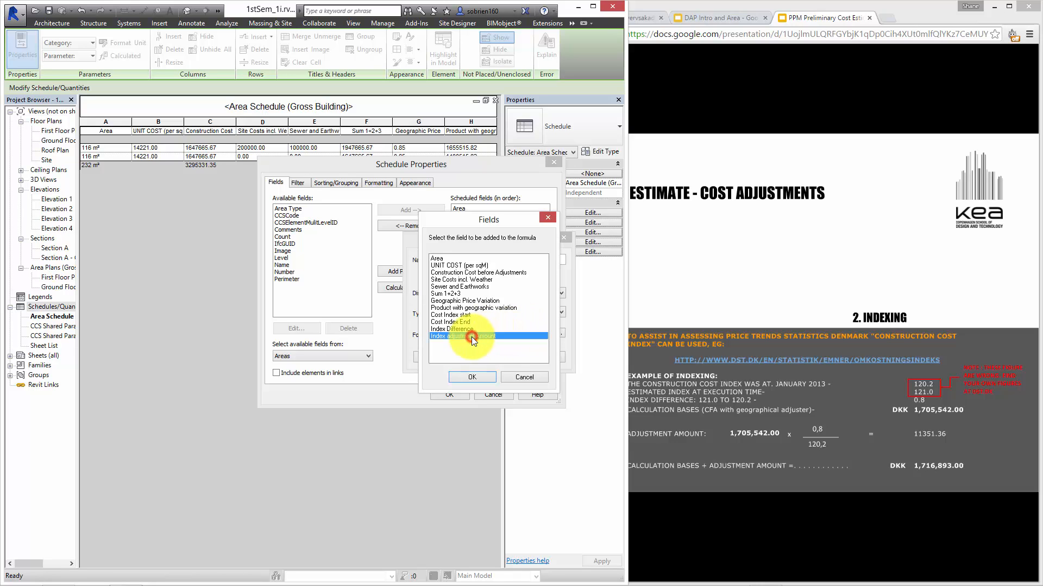
click(472, 377)
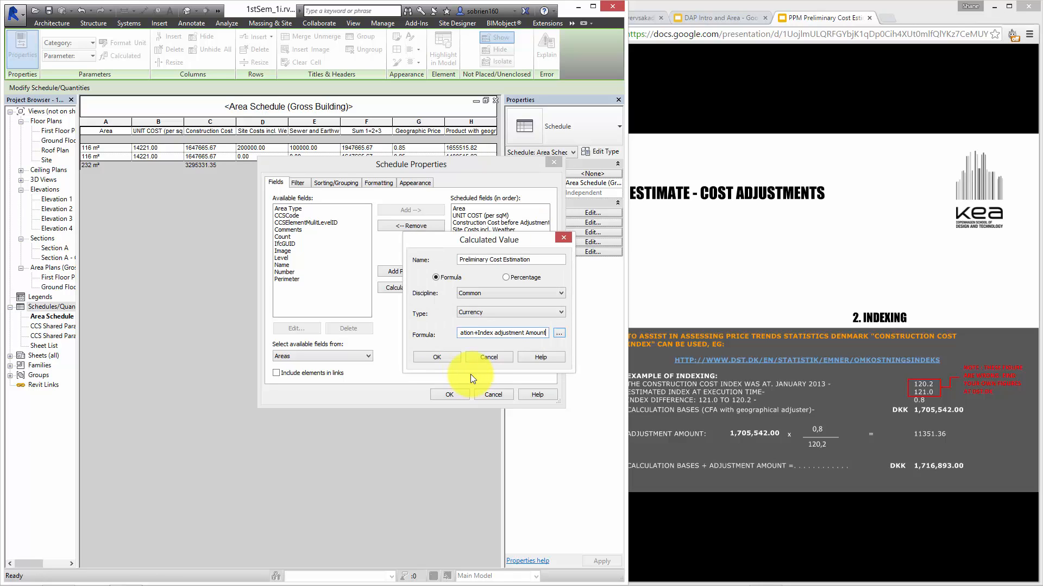
click(436, 357)
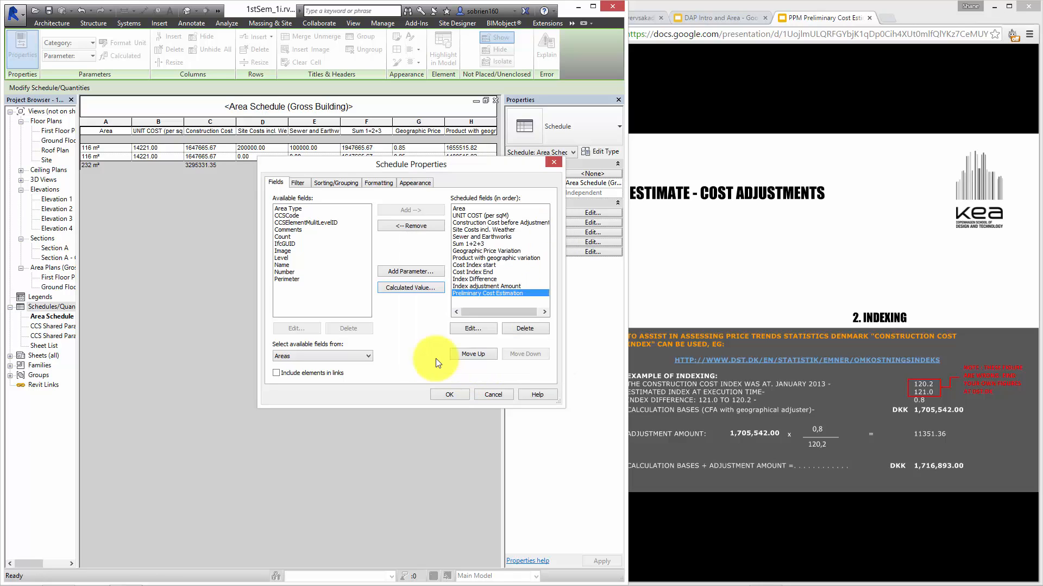
click(448, 394)
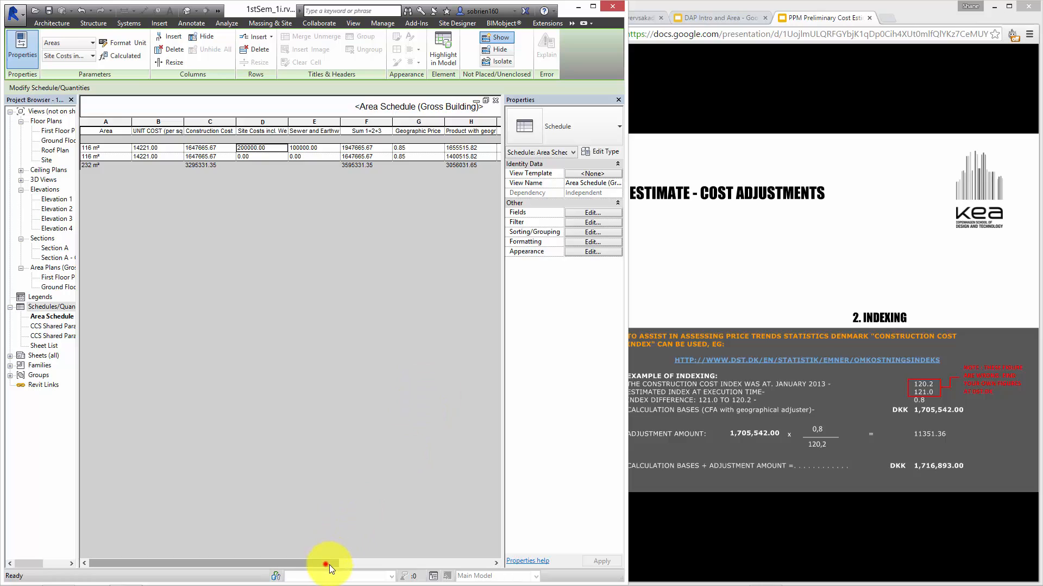
Step: In the first area row, set Cost Index start to 120.2 and Cost Index End to 121
drag(329, 564, 458, 561)
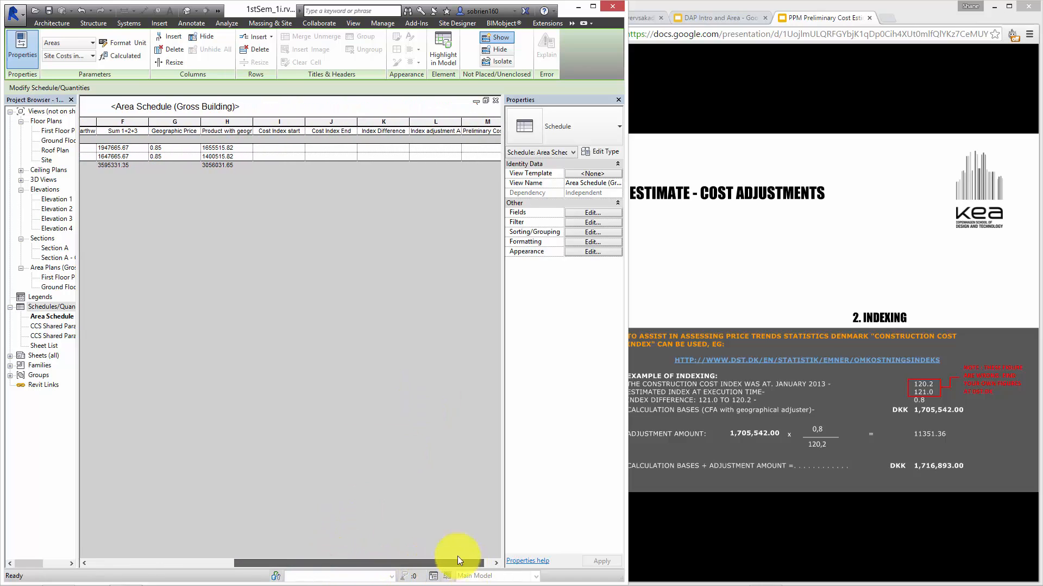
click(296, 149)
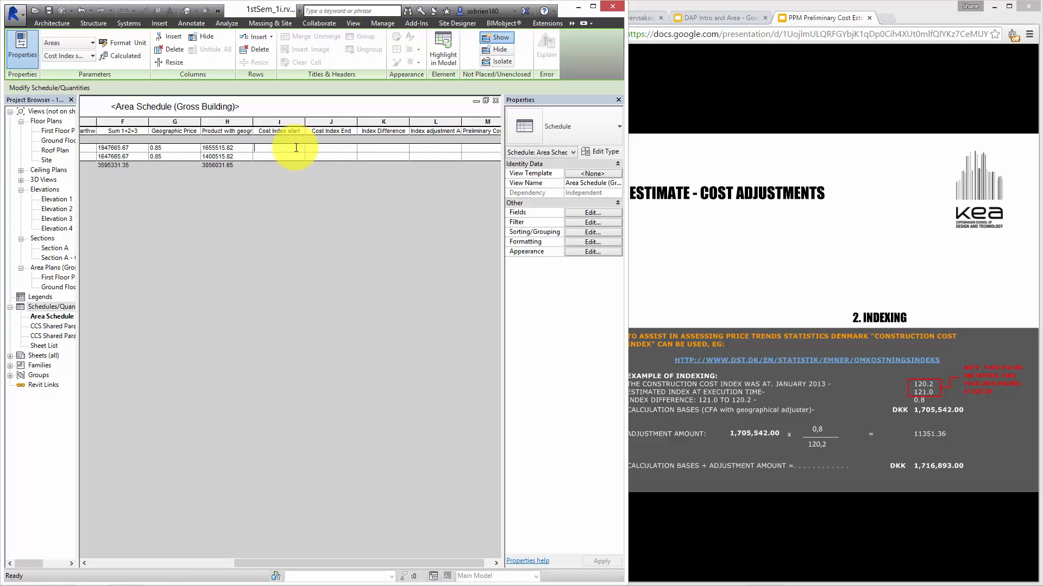
text(121)
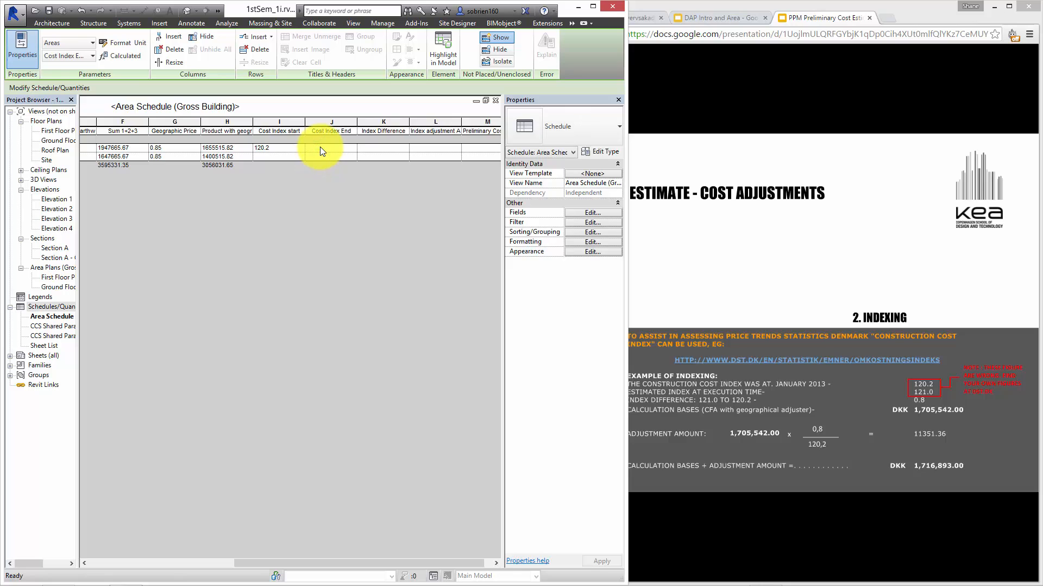
click(360, 147)
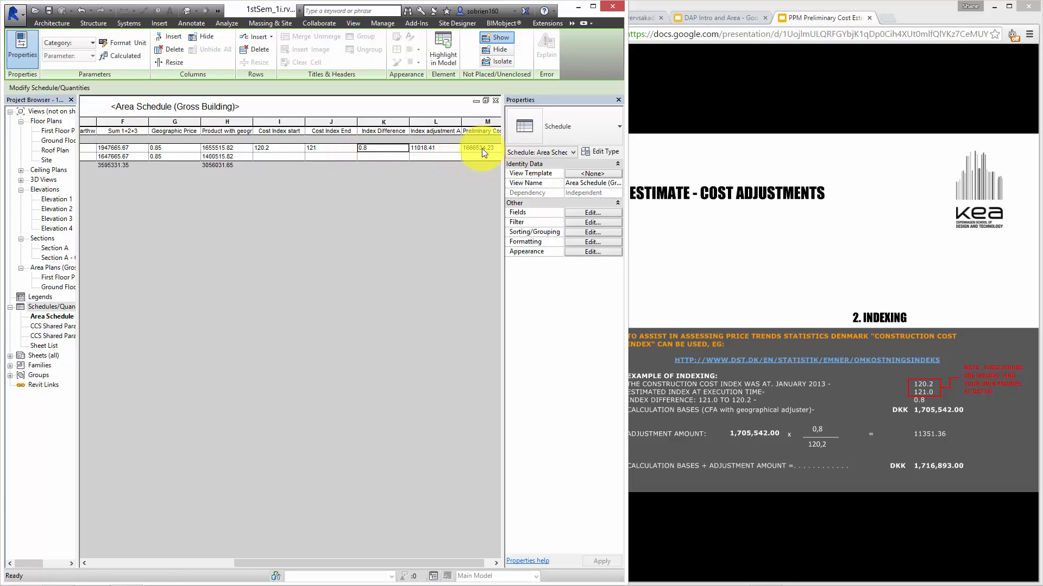
Step: In the second area row, set Cost Index start to 120.2 and Cost Index End to 121
click(310, 149)
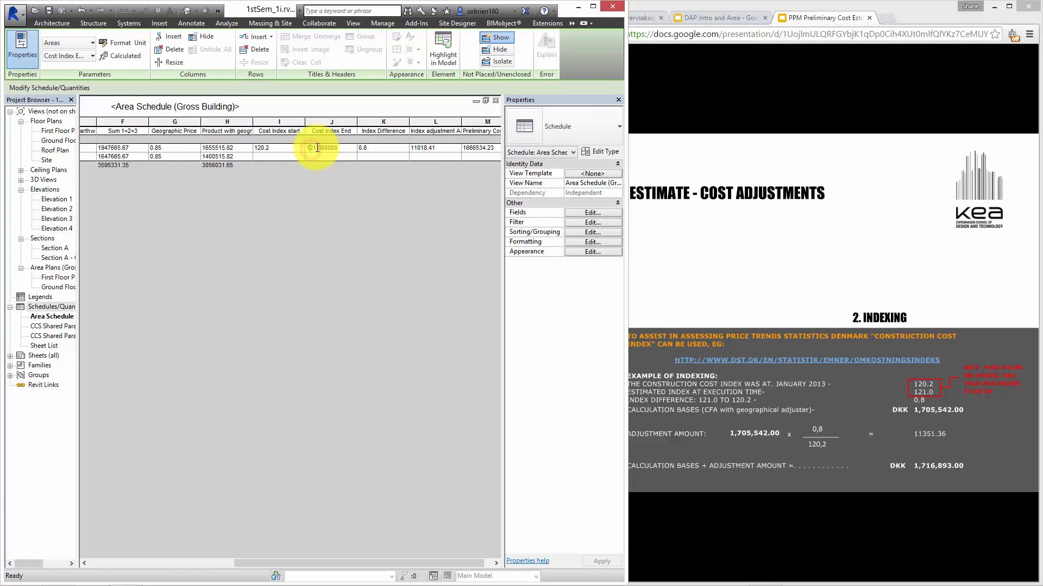
click(283, 148)
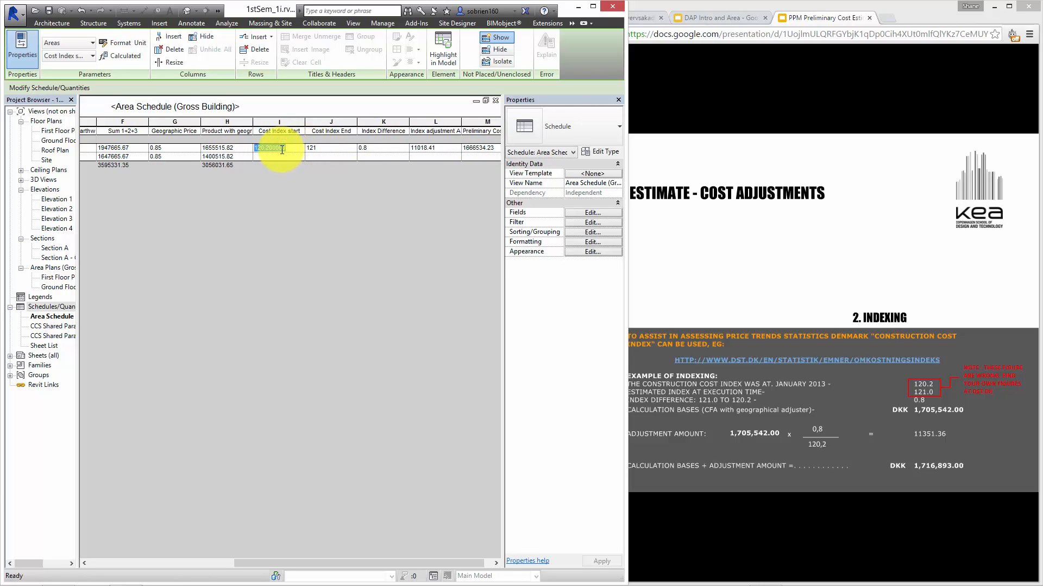
text(120.200000)
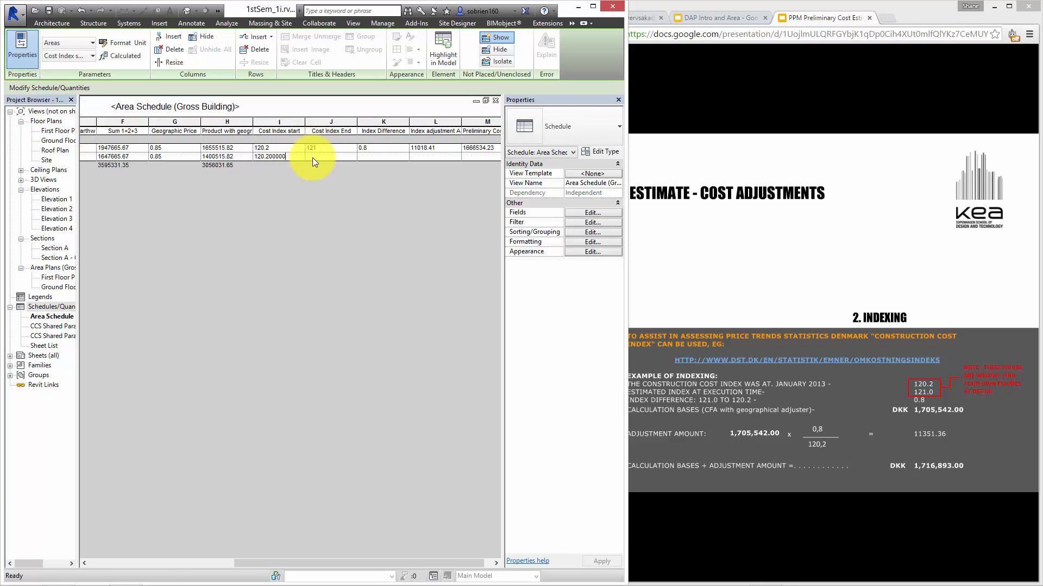
click(319, 148)
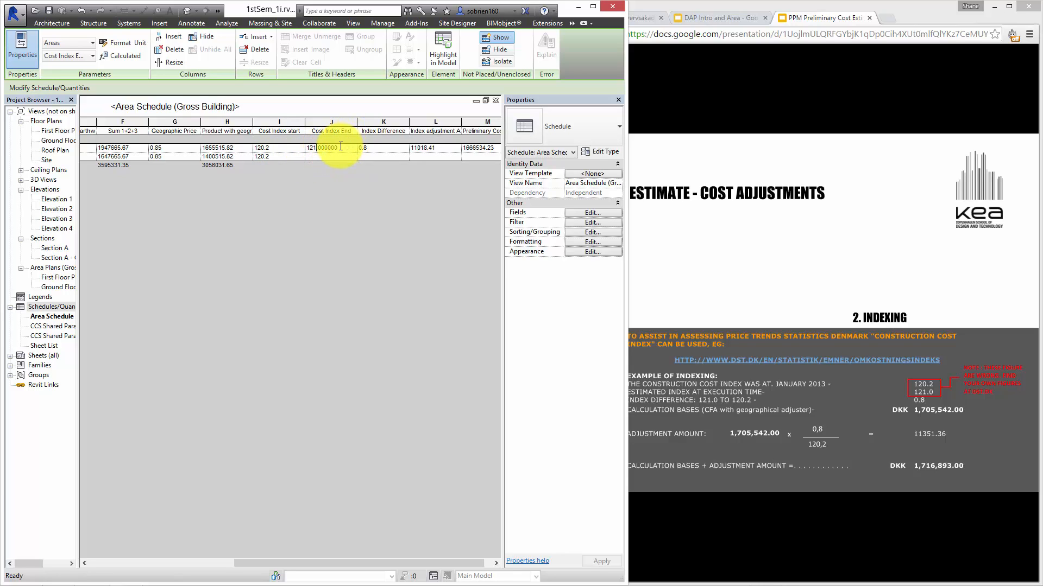
click(311, 157)
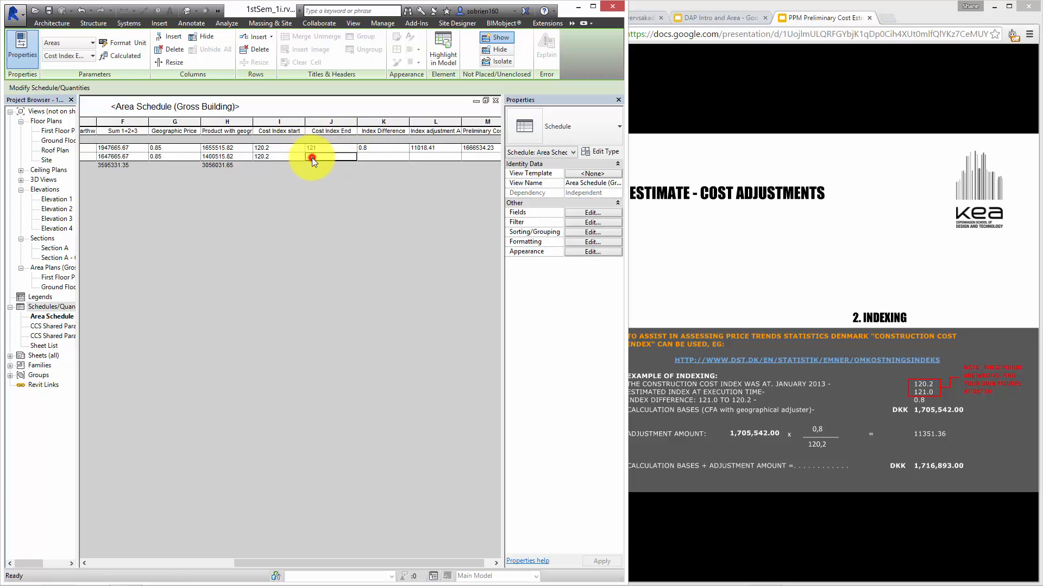
text(121)
click(358, 158)
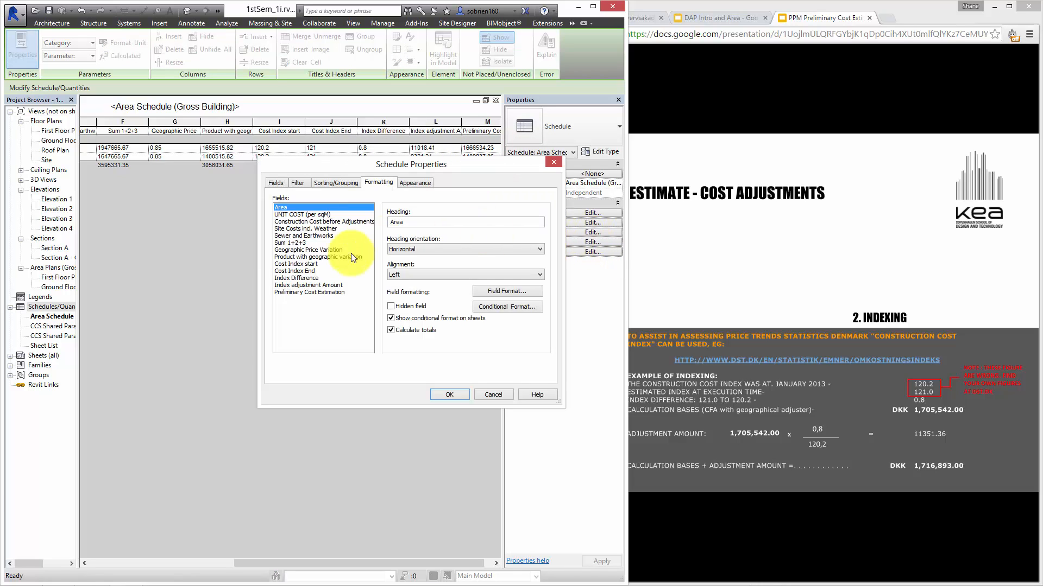
Step: Turn on calculated totals for the Preliminary Cost Estimation field, apply the formatting, and maximize the schedule's program window
click(303, 293)
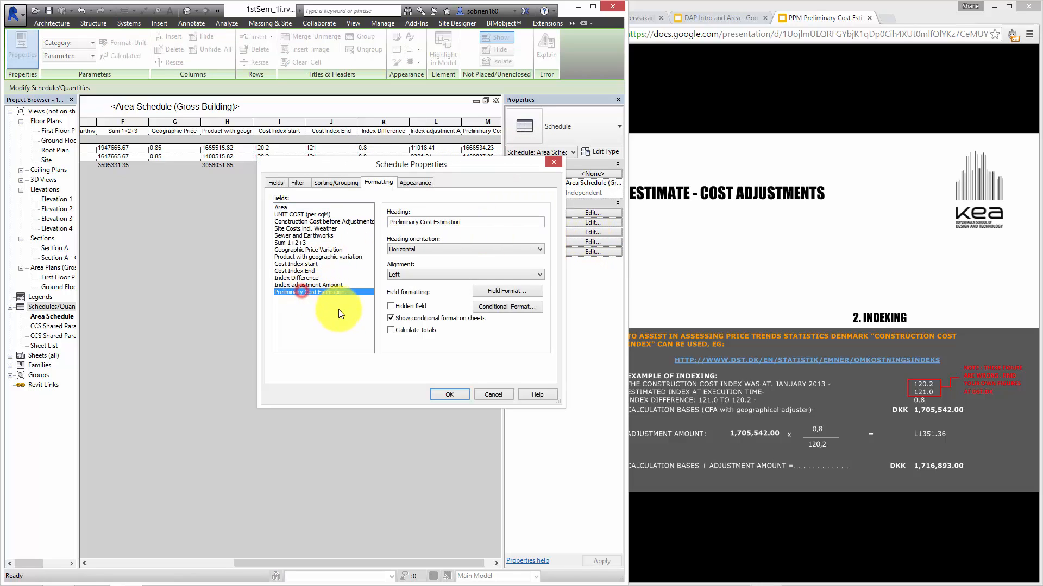
click(391, 331)
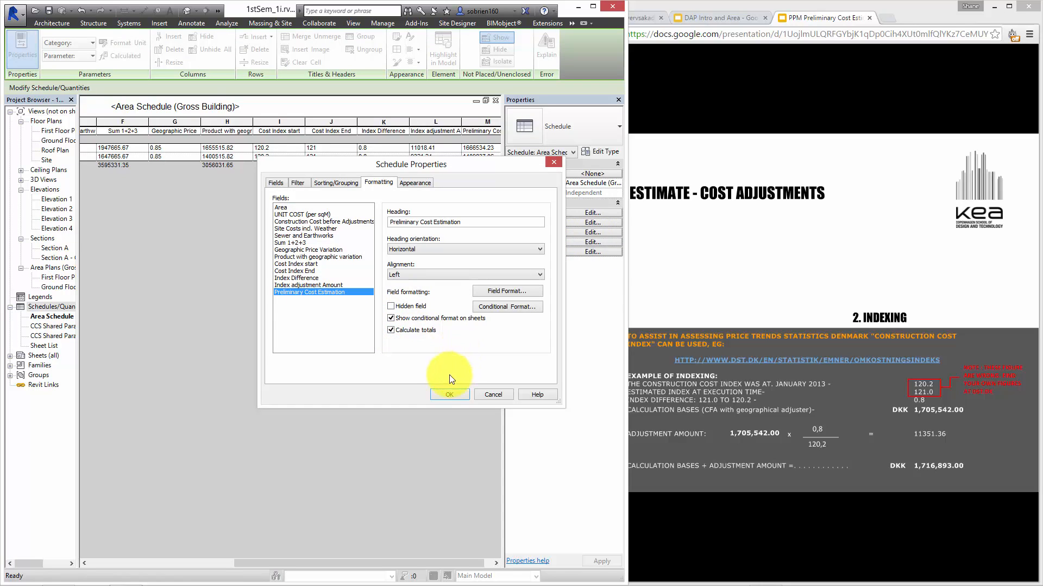
click(450, 394)
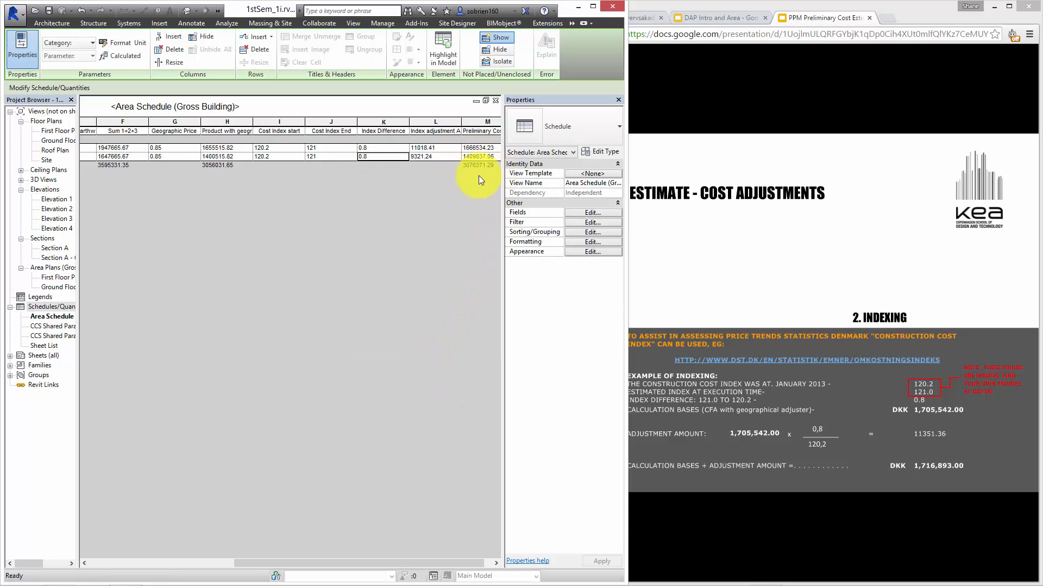
click(593, 6)
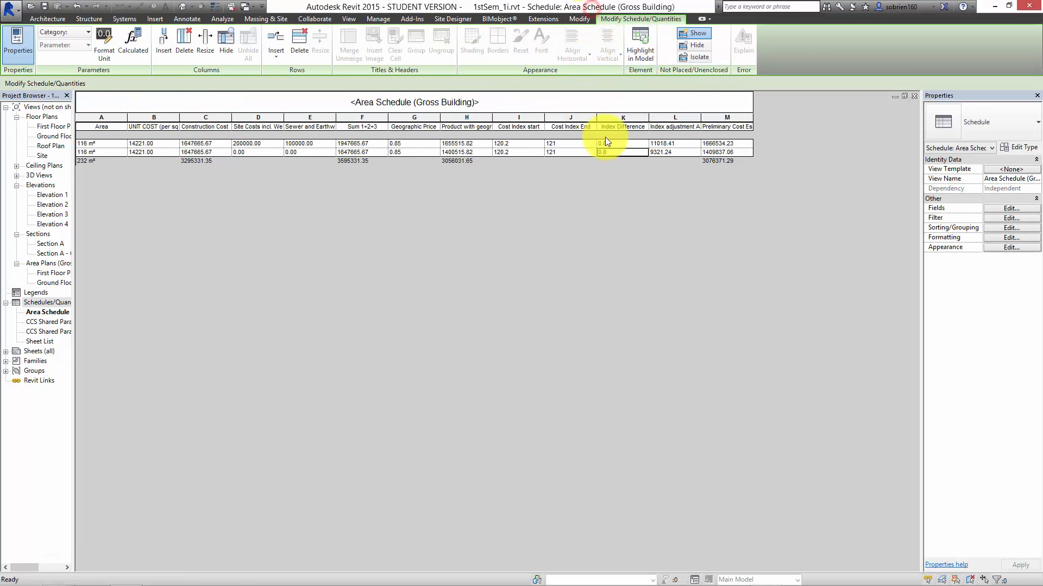